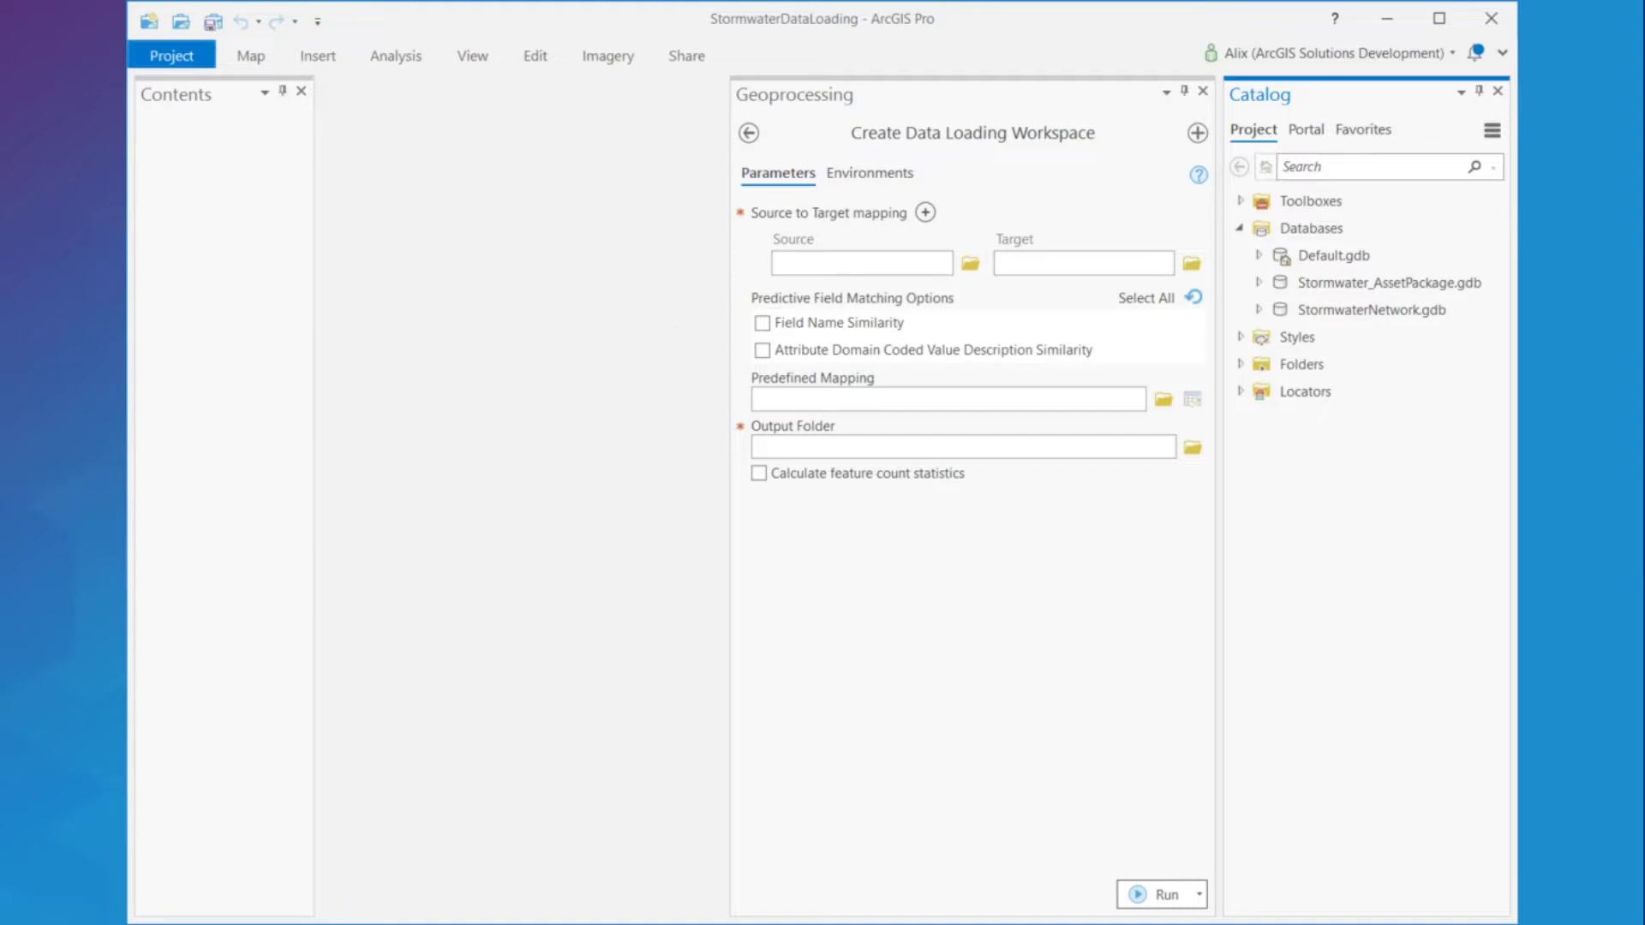
- Set StormwaterNetwork.gdb as source, Stormwater_AssetPackage.gdb as target, and output folder C:\DataLoading
{"action": "left_click_drag", "start_coordinate": [1483, 312], "coordinate": [891, 273]}
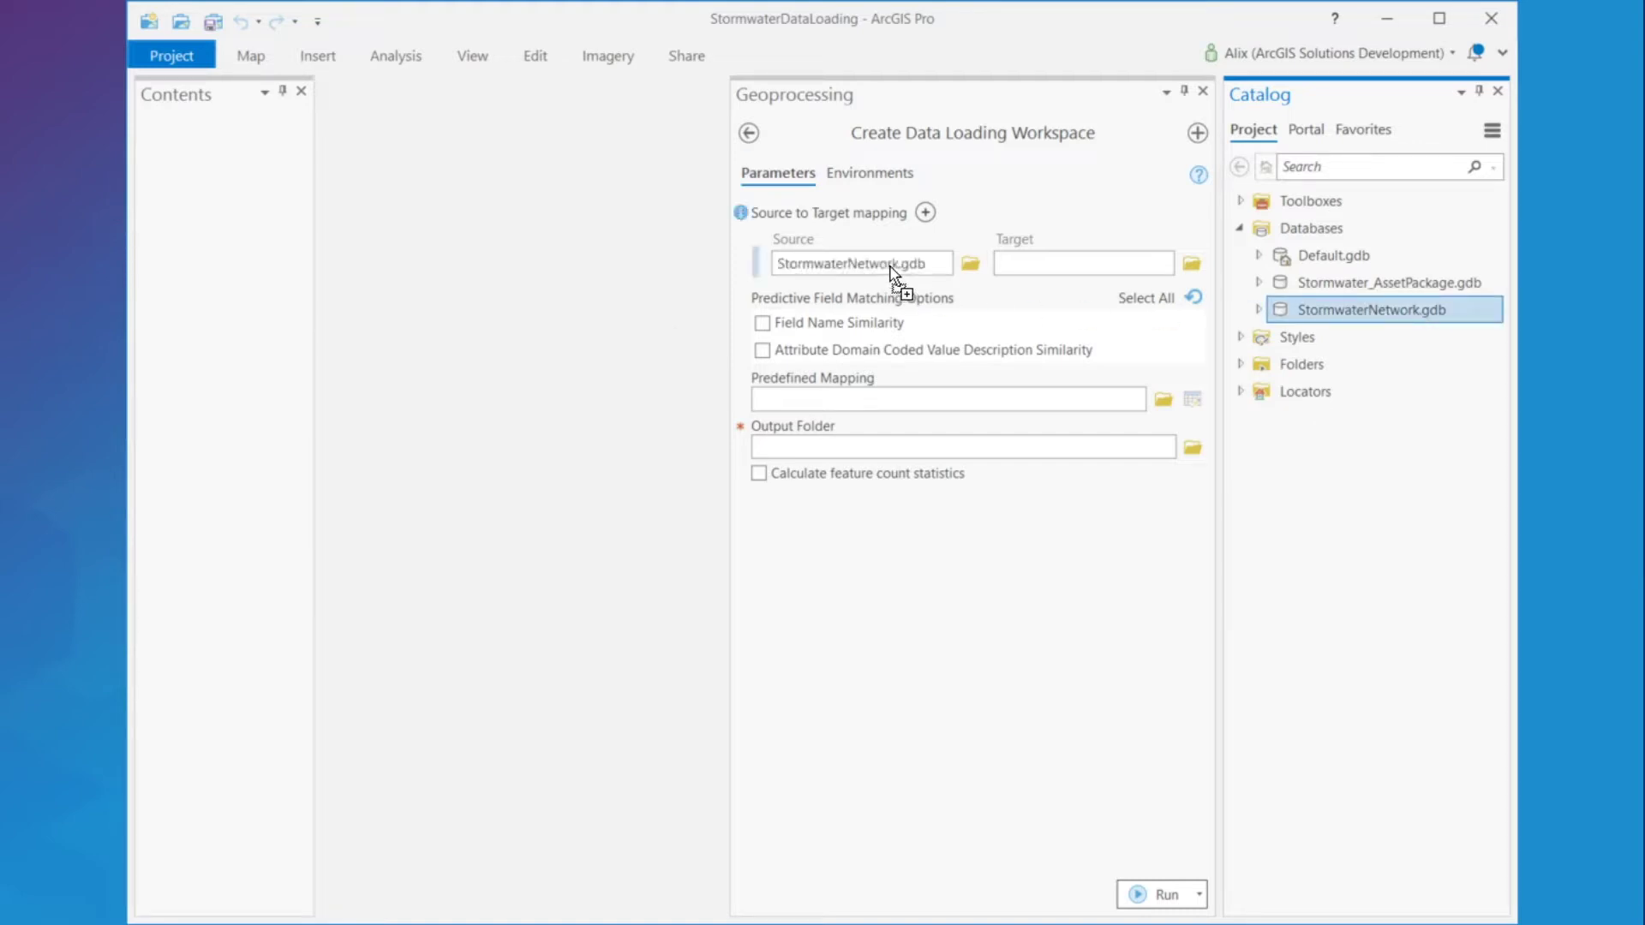
{"action": "left_click_drag", "start_coordinate": [1392, 286], "coordinate": [1114, 262]}
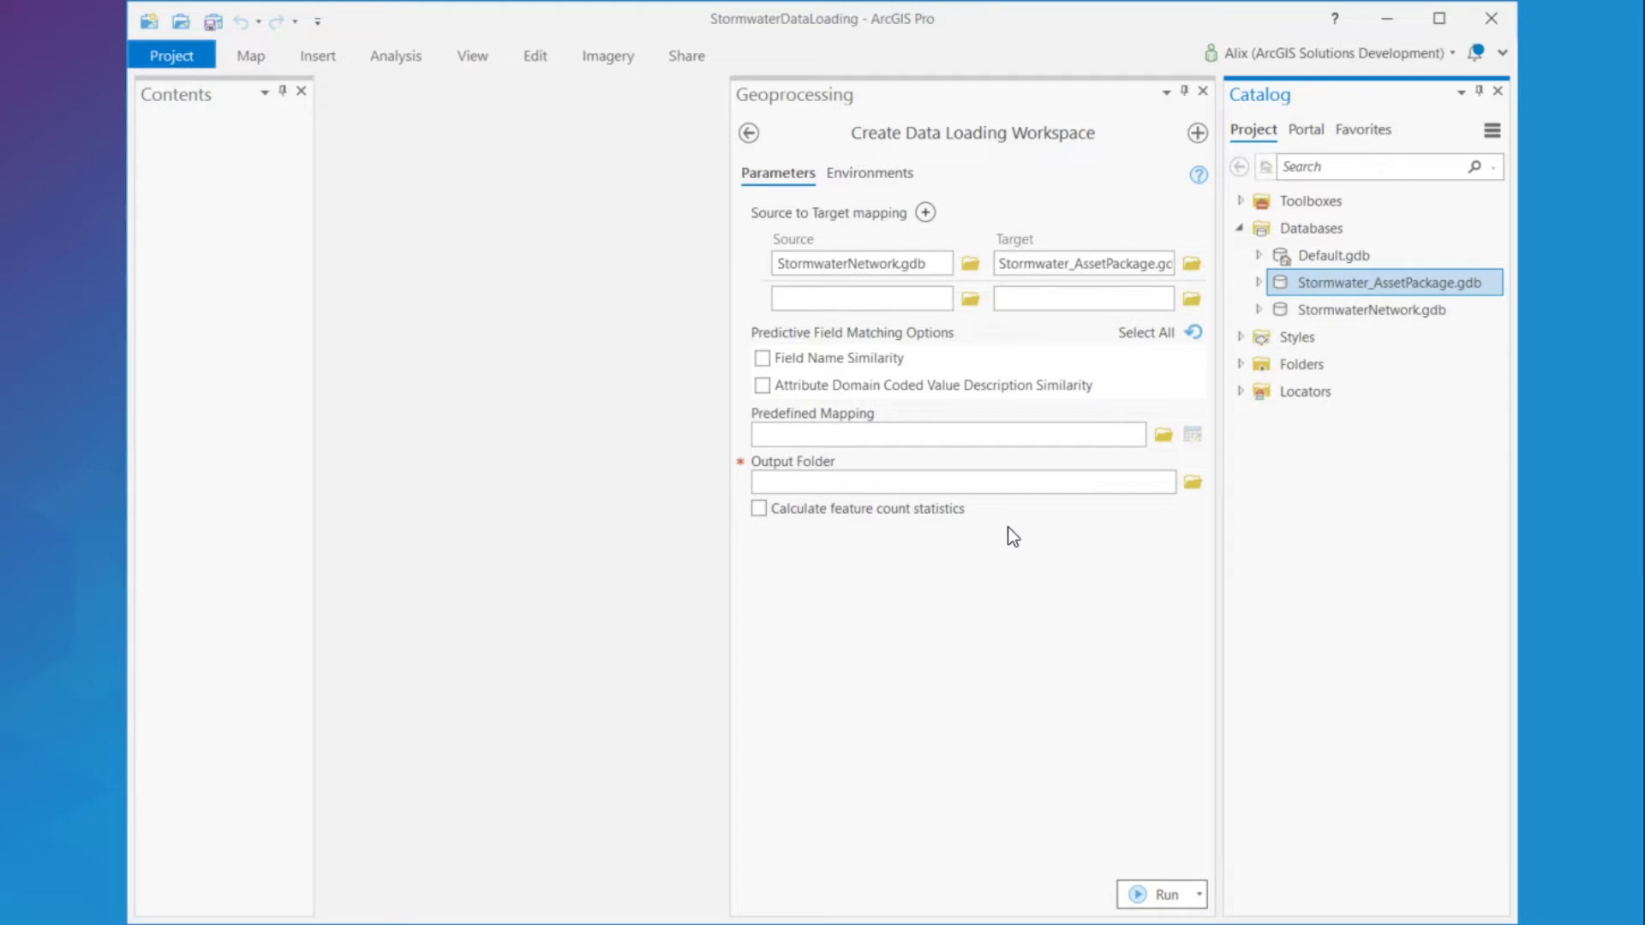
{"action": "left_click", "coordinate": [1003, 480]}
{"action": "type", "text": "C:\\DataLoading"}
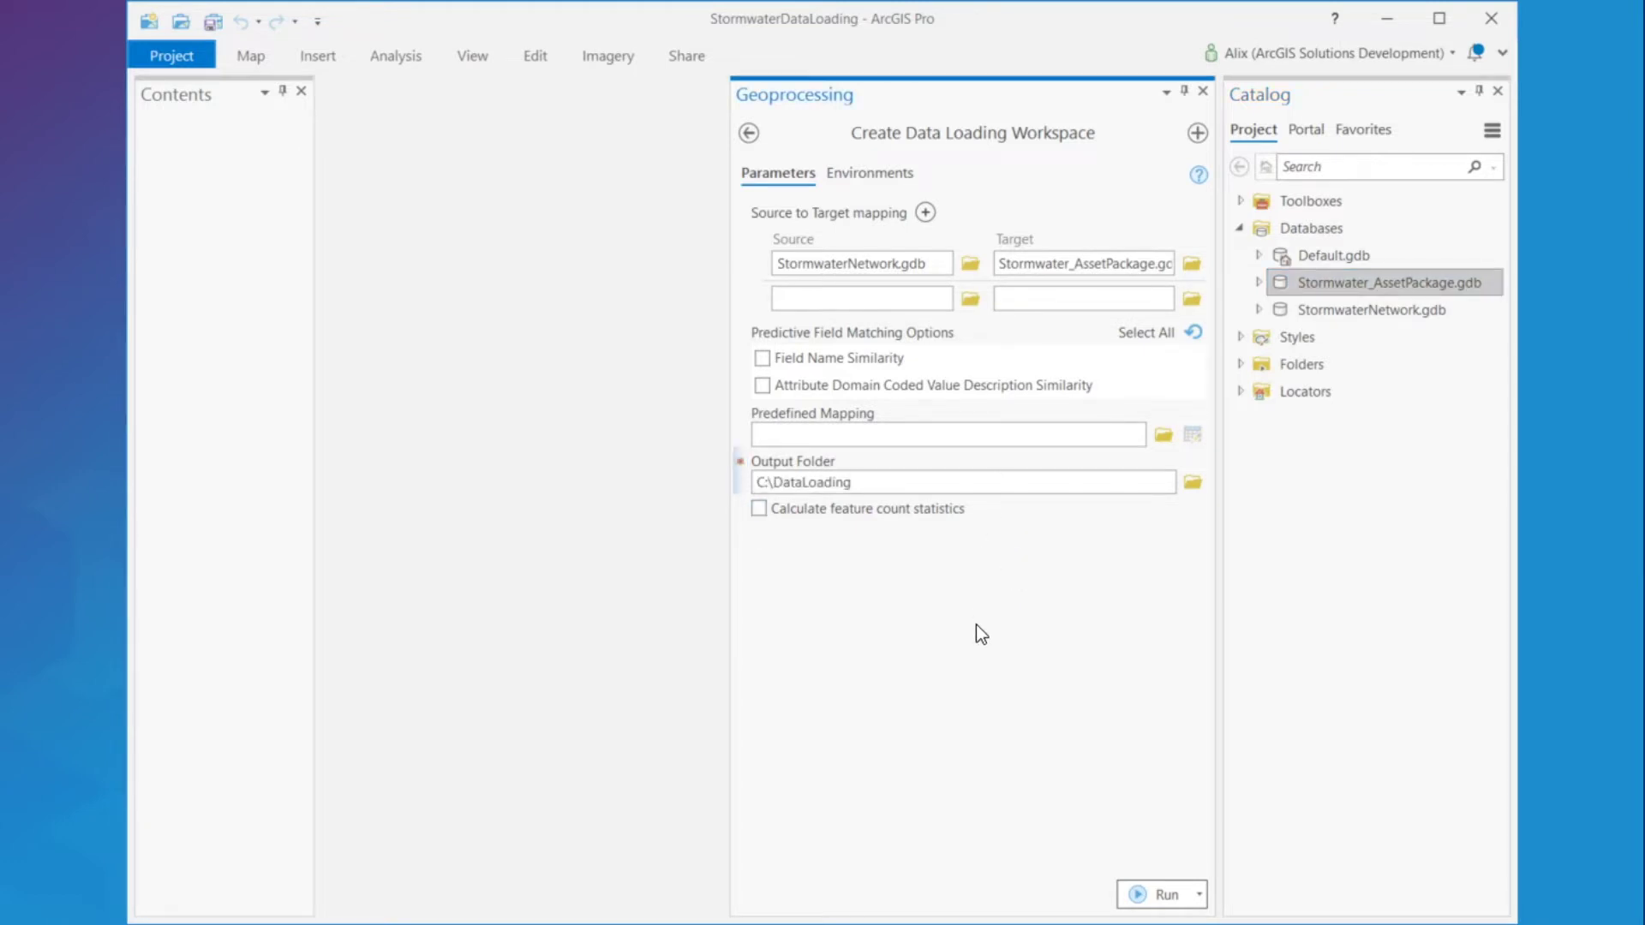
{"action": "left_click", "coordinate": [976, 626]}
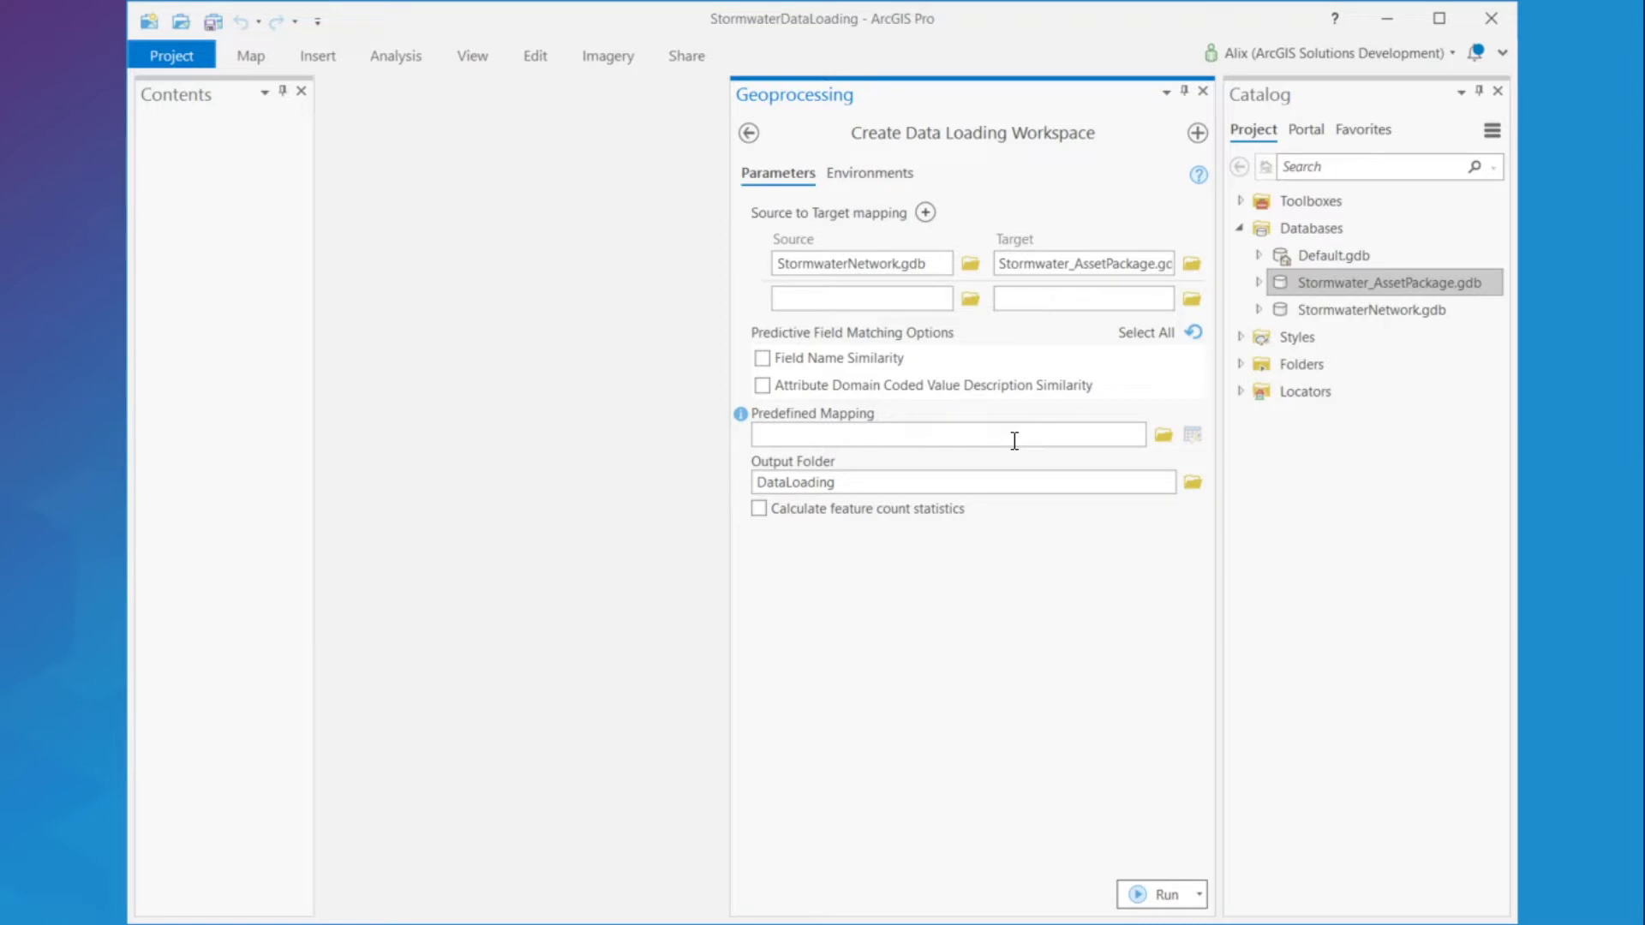
- Add a new map, generate the predefined mapping table, and open its table view
{"action": "left_click", "coordinate": [320, 59]}
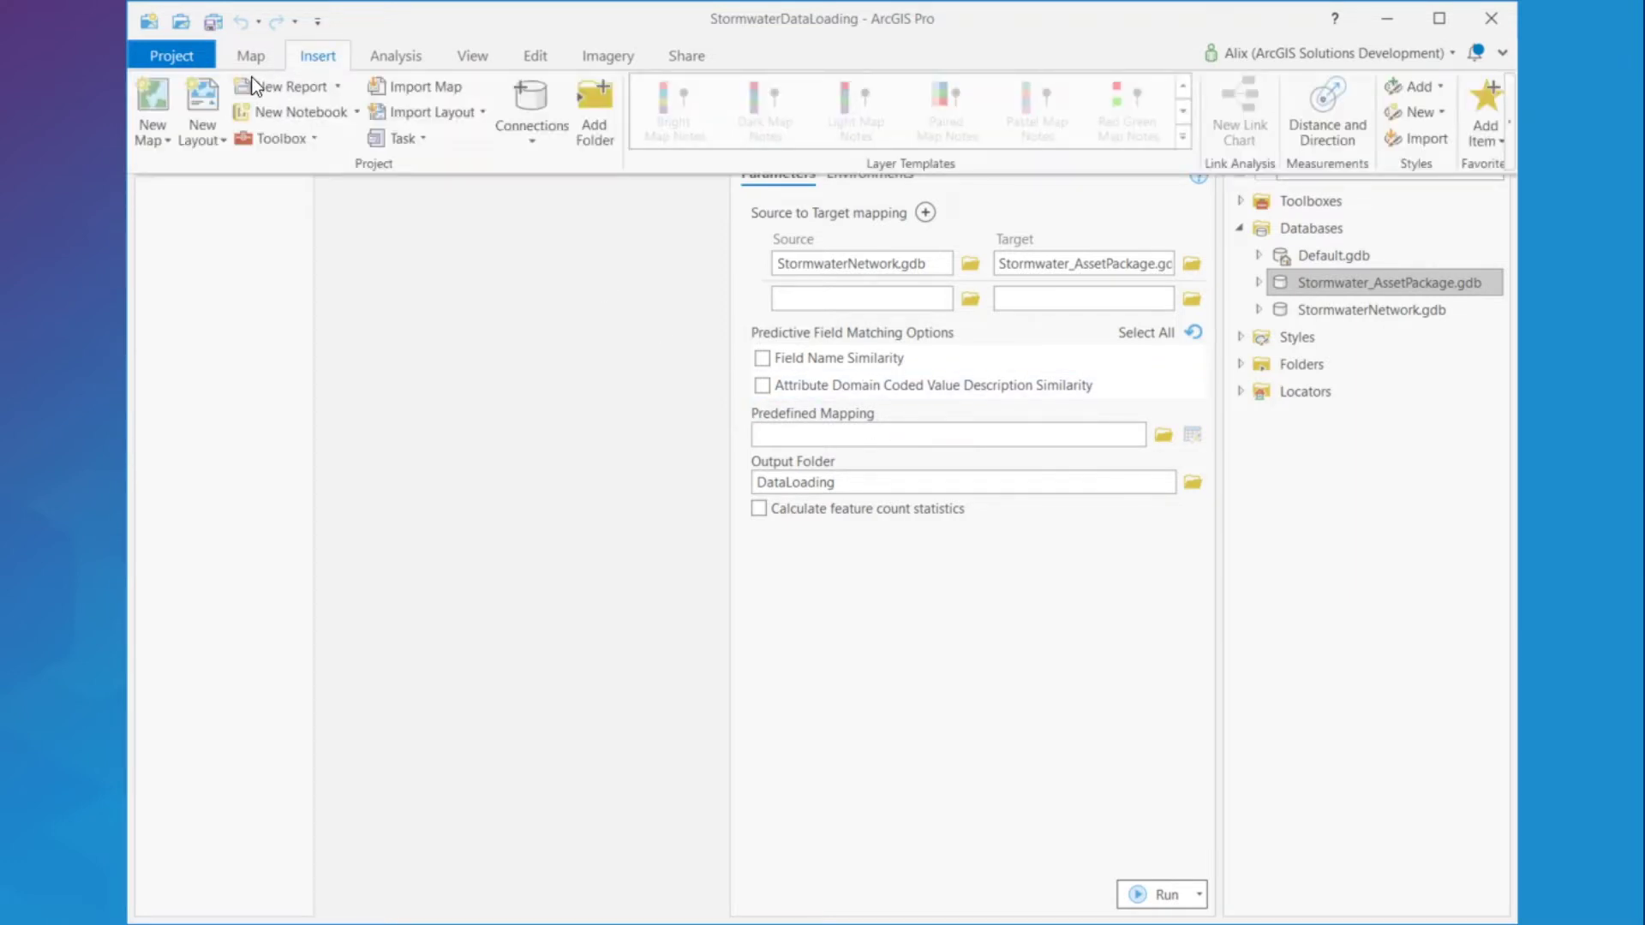
{"action": "left_click", "coordinate": [163, 100]}
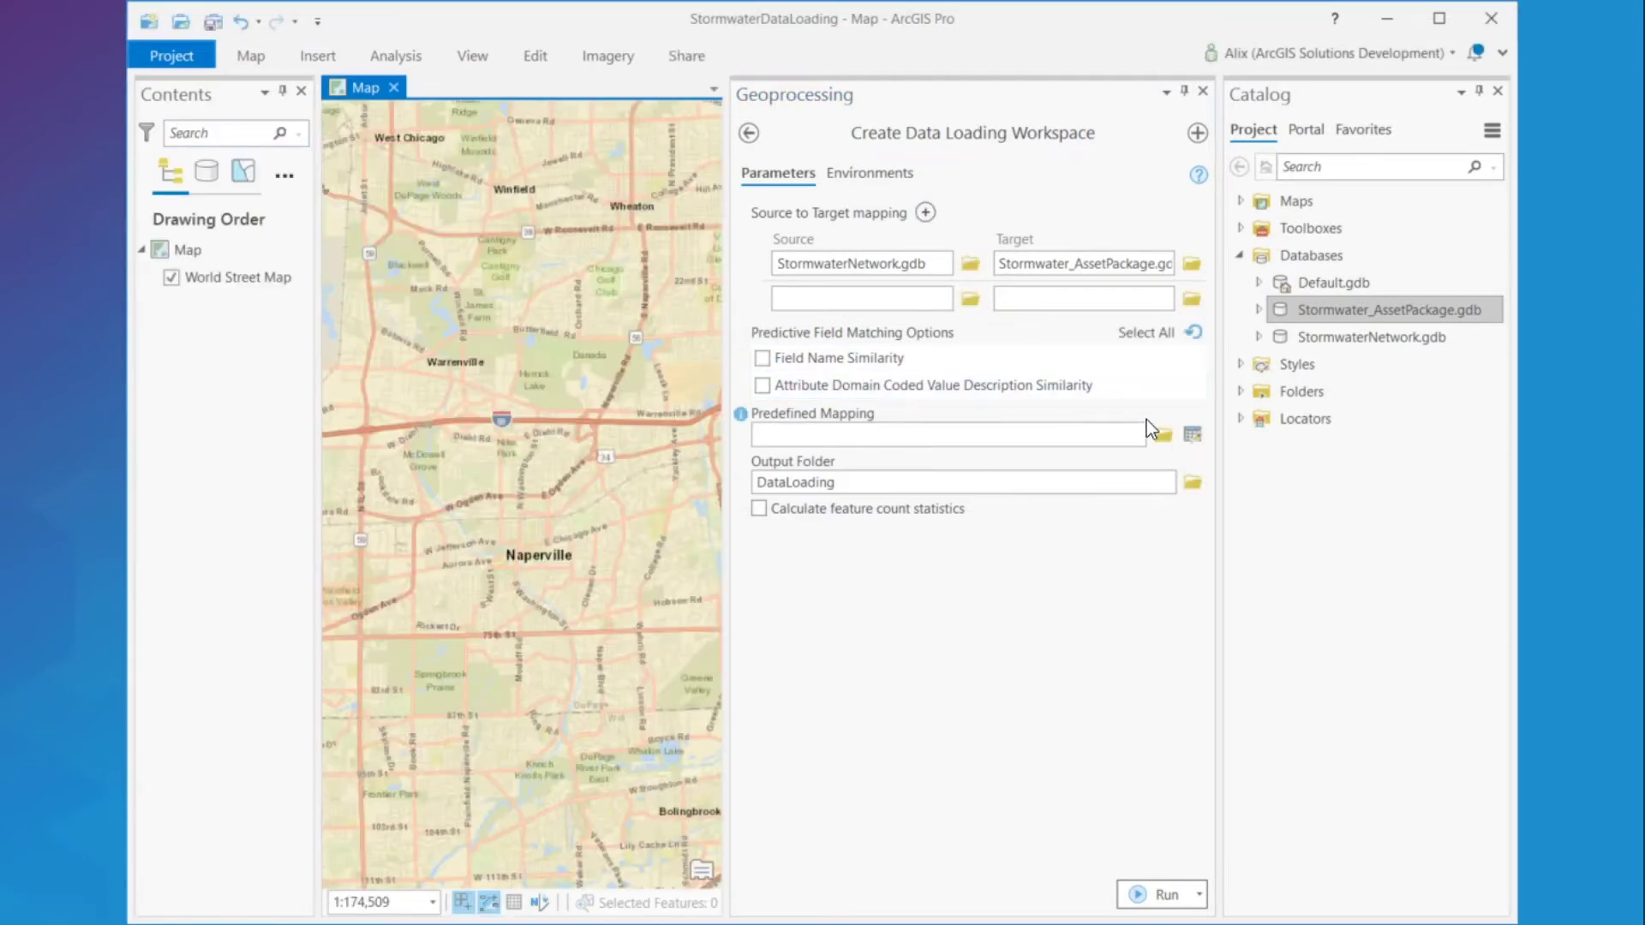
{"action": "left_click", "coordinate": [1191, 436]}
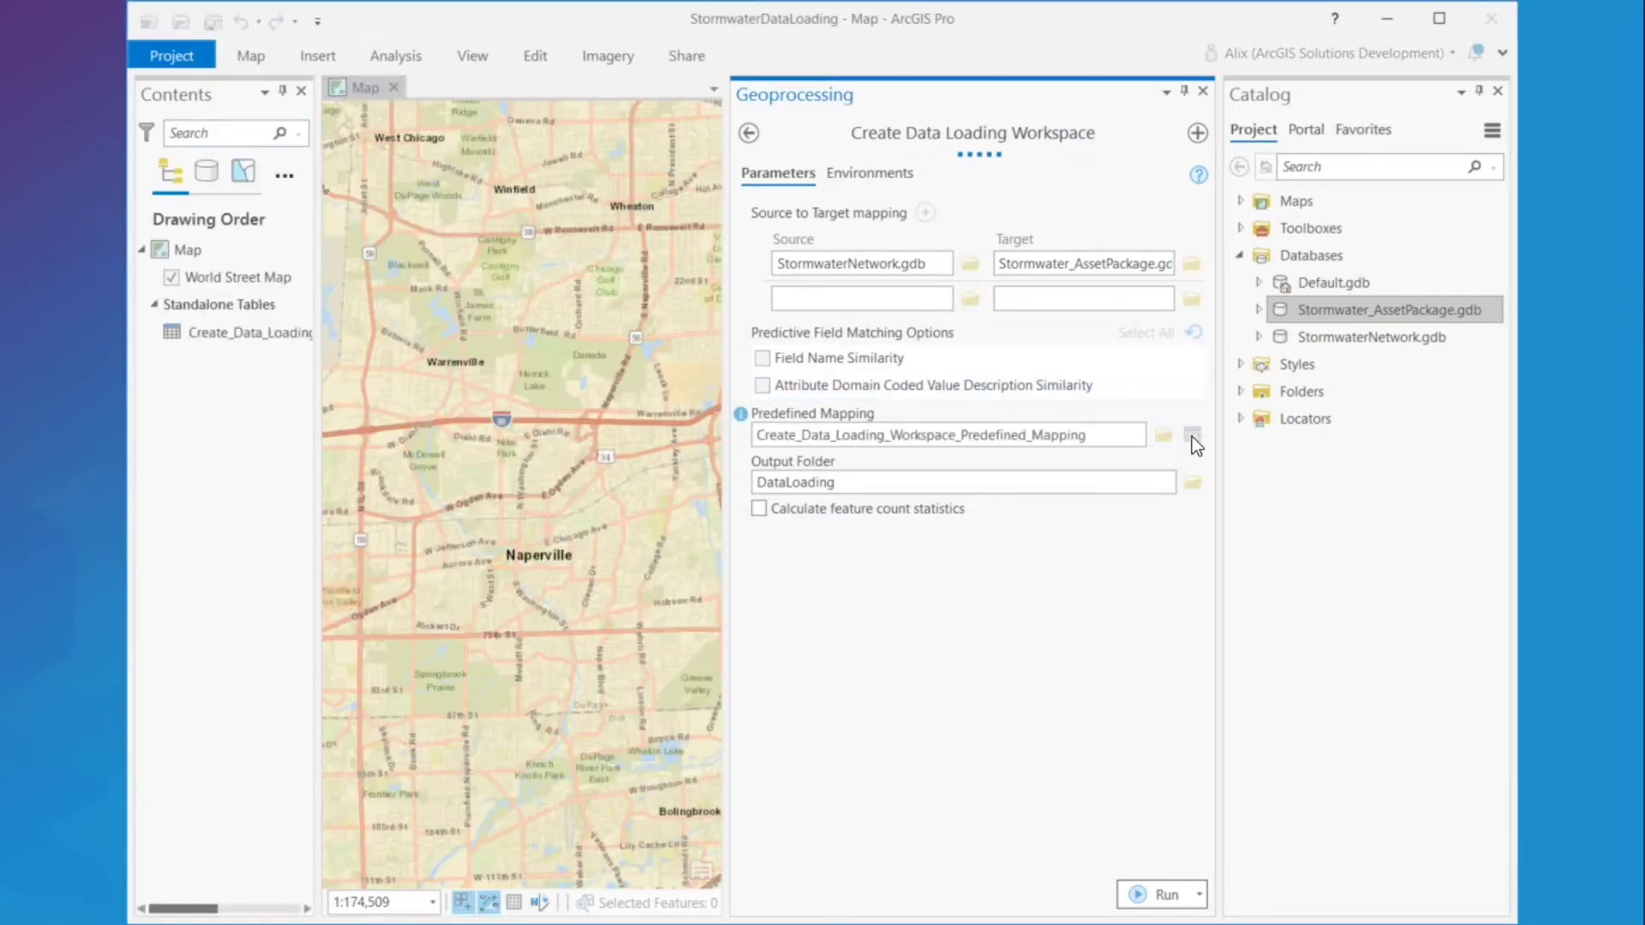
{"action": "right_click", "coordinate": [264, 330]}
{"action": "left_click", "coordinate": [343, 383]}
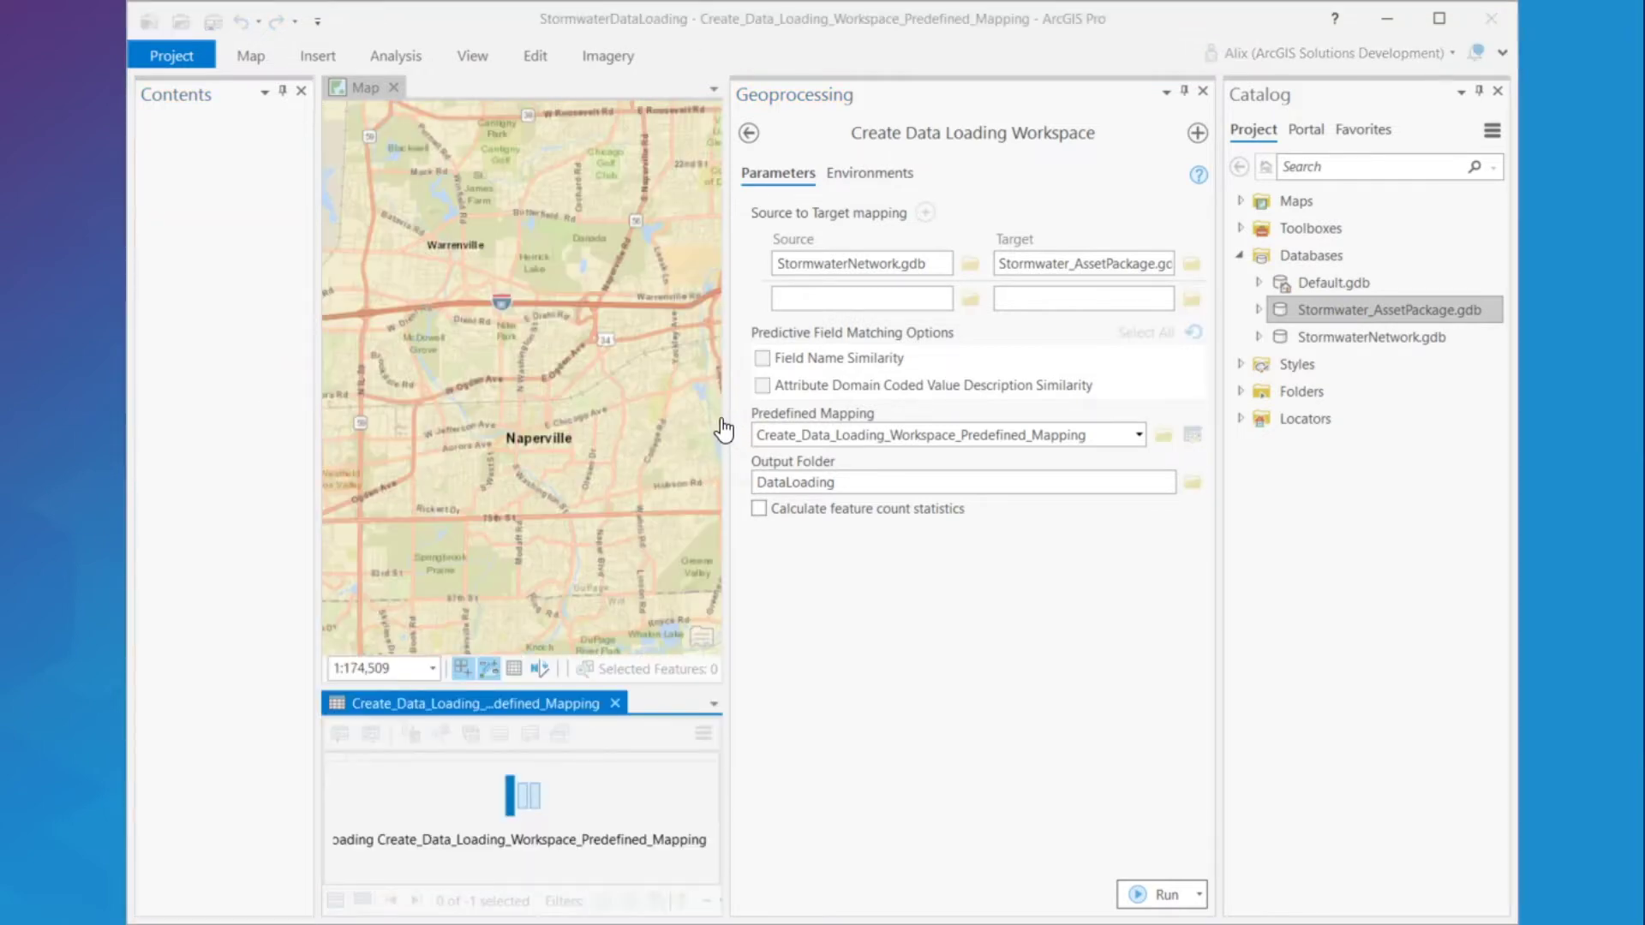
{"action": "left_click_drag", "start_coordinate": [725, 406], "coordinate": [977, 385]}
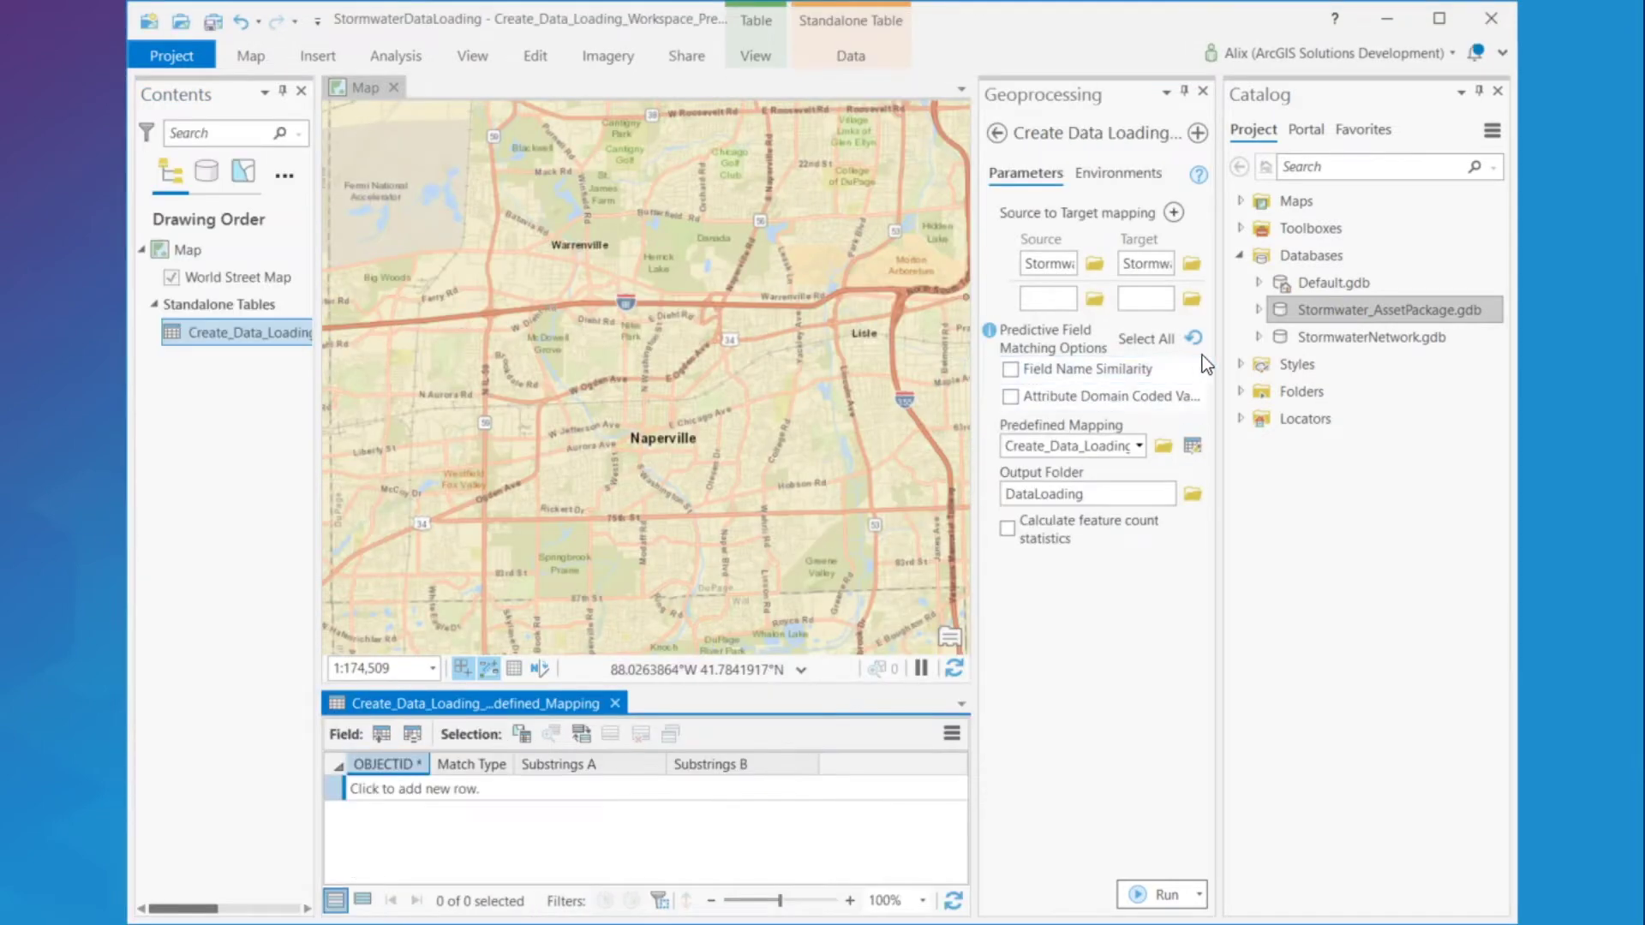
- Add a new mapping row with Match Type set to Dataset
{"action": "left_click", "coordinate": [1479, 91]}
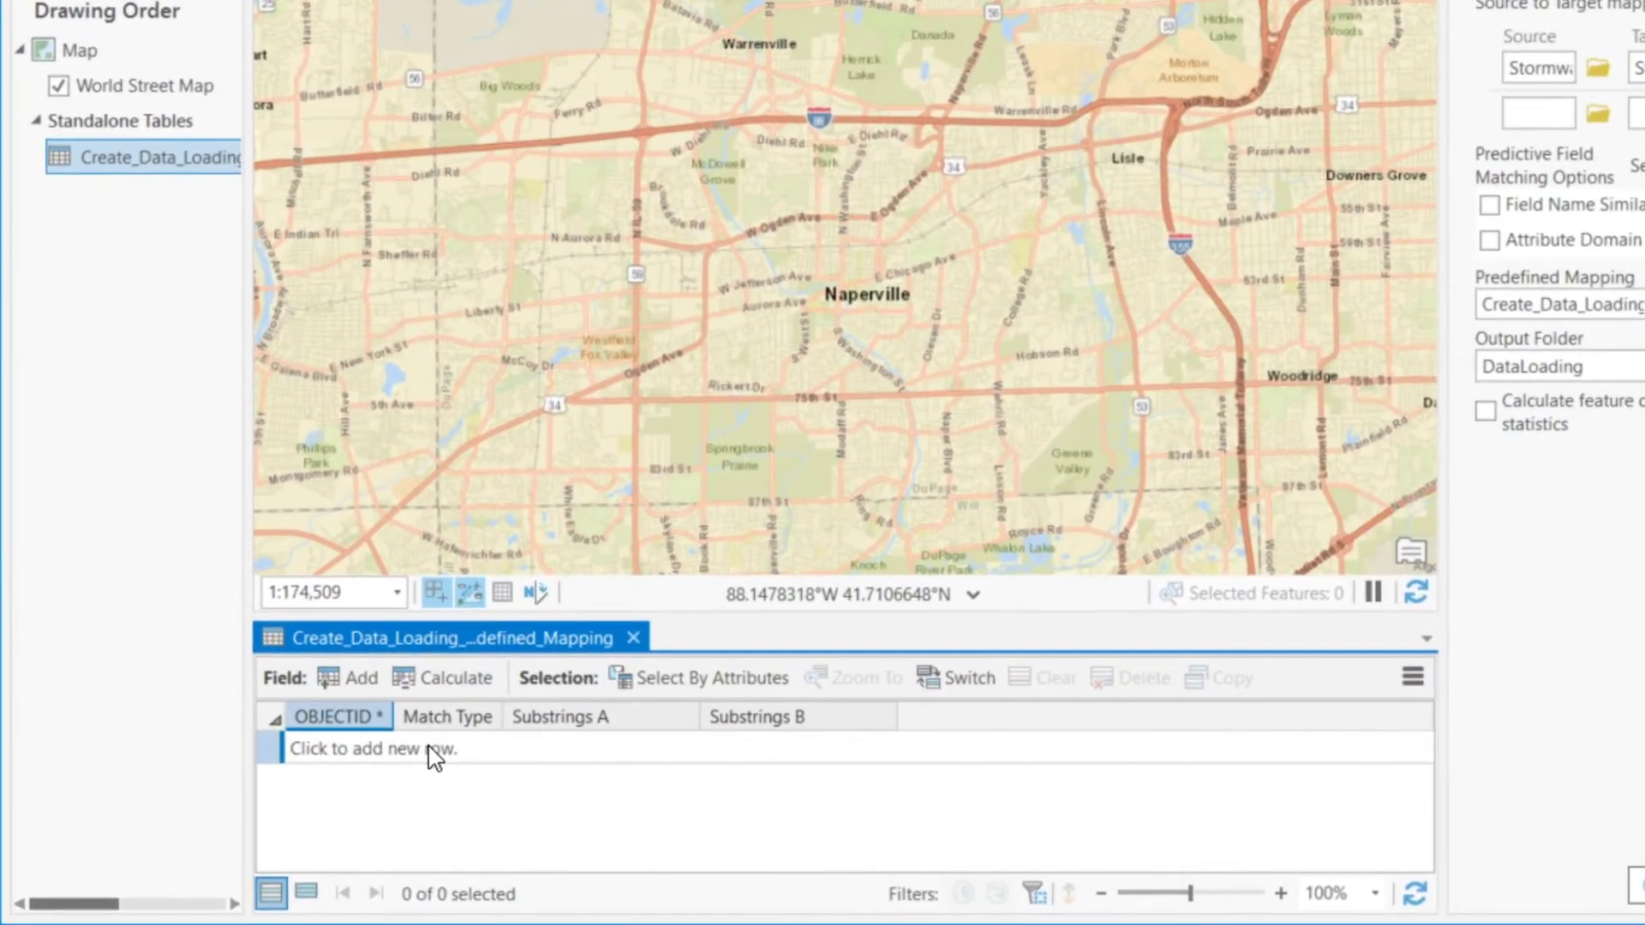
{"action": "left_click", "coordinate": [429, 745]}
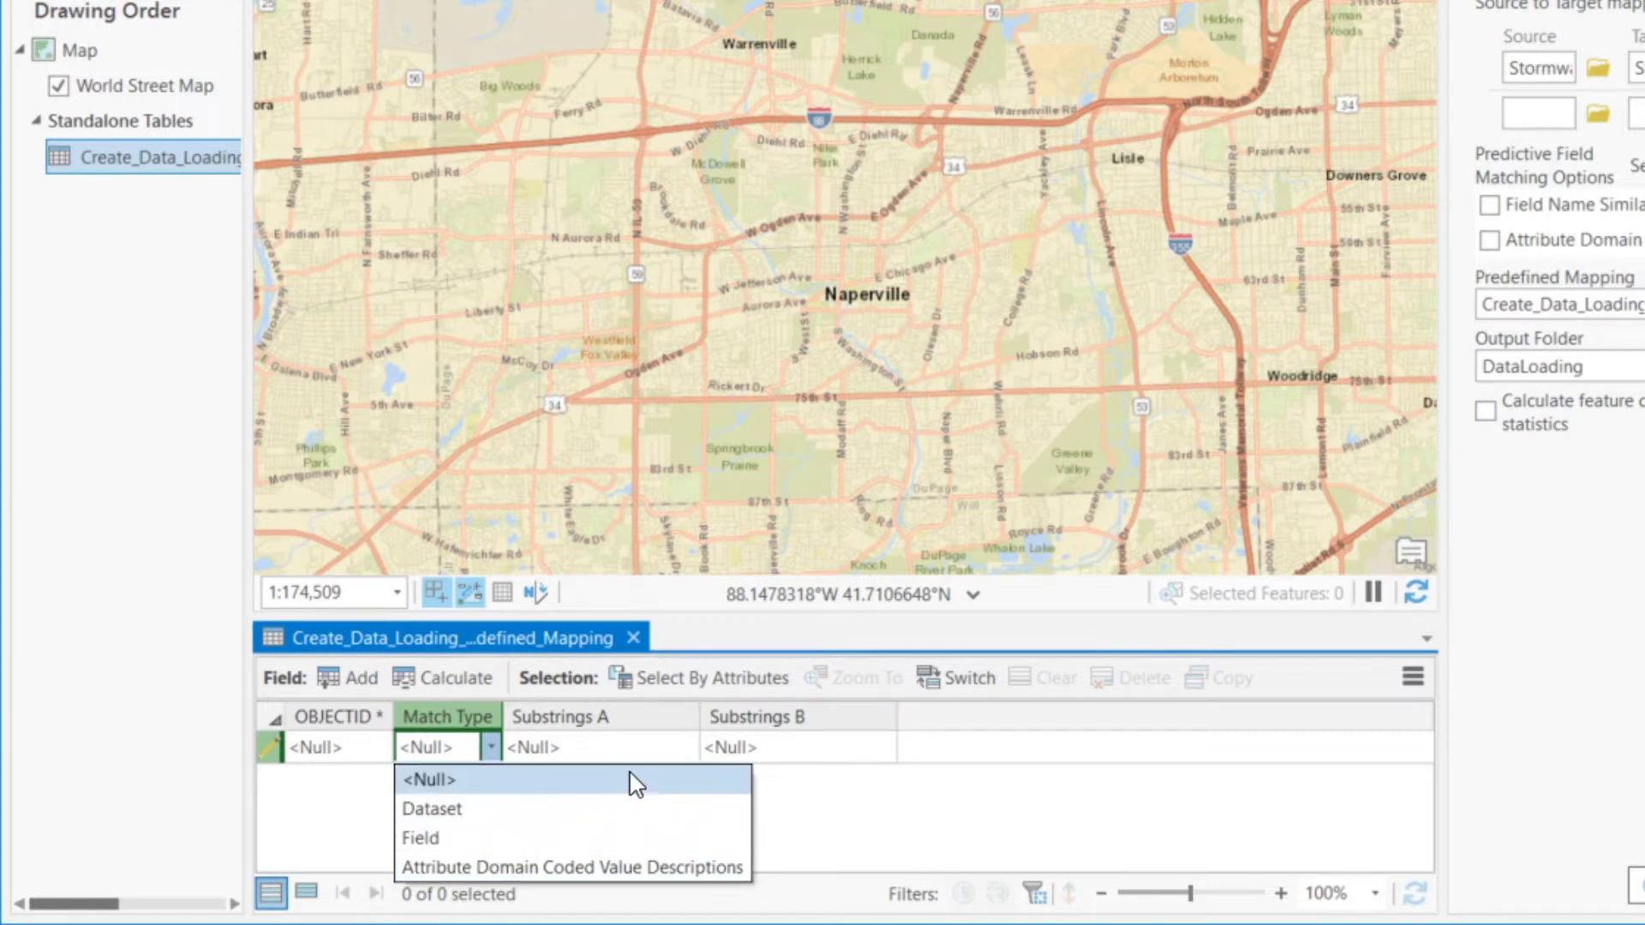
{"action": "left_click", "coordinate": [940, 753]}
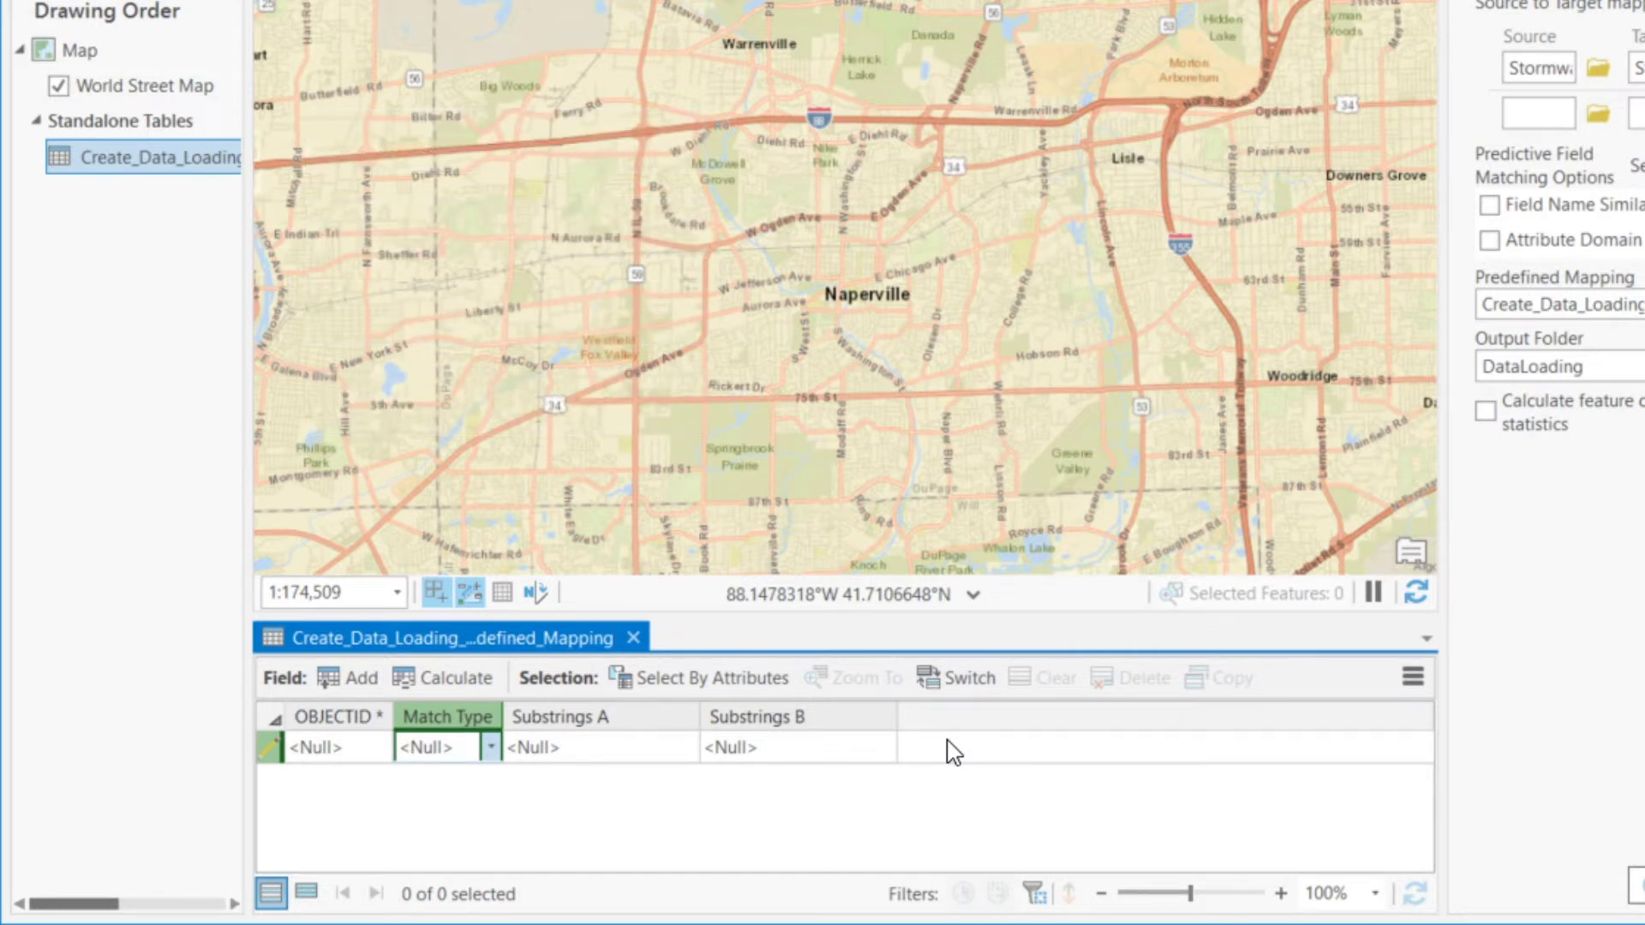
{"action": "left_click", "coordinate": [490, 747]}
{"action": "left_click", "coordinate": [488, 810]}
- Enter swFitting in Substrings A and StormwaterJunction in Substrings B
{"action": "left_click", "coordinate": [606, 750]}
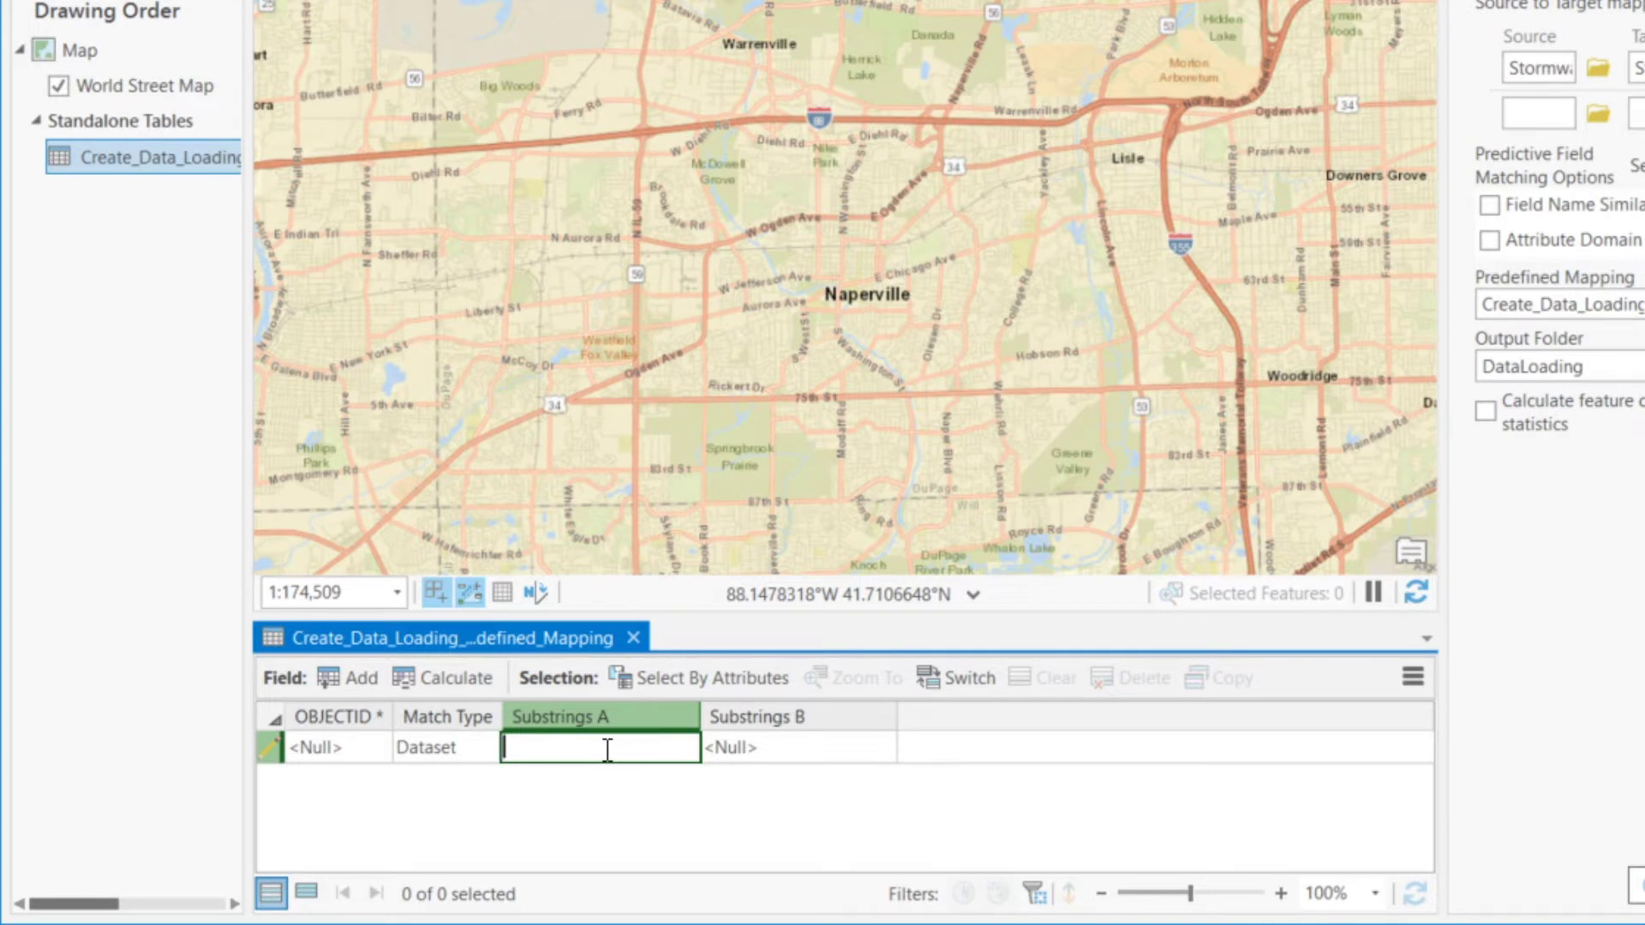
{"action": "type", "text": "swFitting"}
{"action": "key", "text": "Return"}
{"action": "left_click", "coordinate": [744, 742]}
{"action": "left_click", "coordinate": [746, 743]}
{"action": "type", "text": "St"}
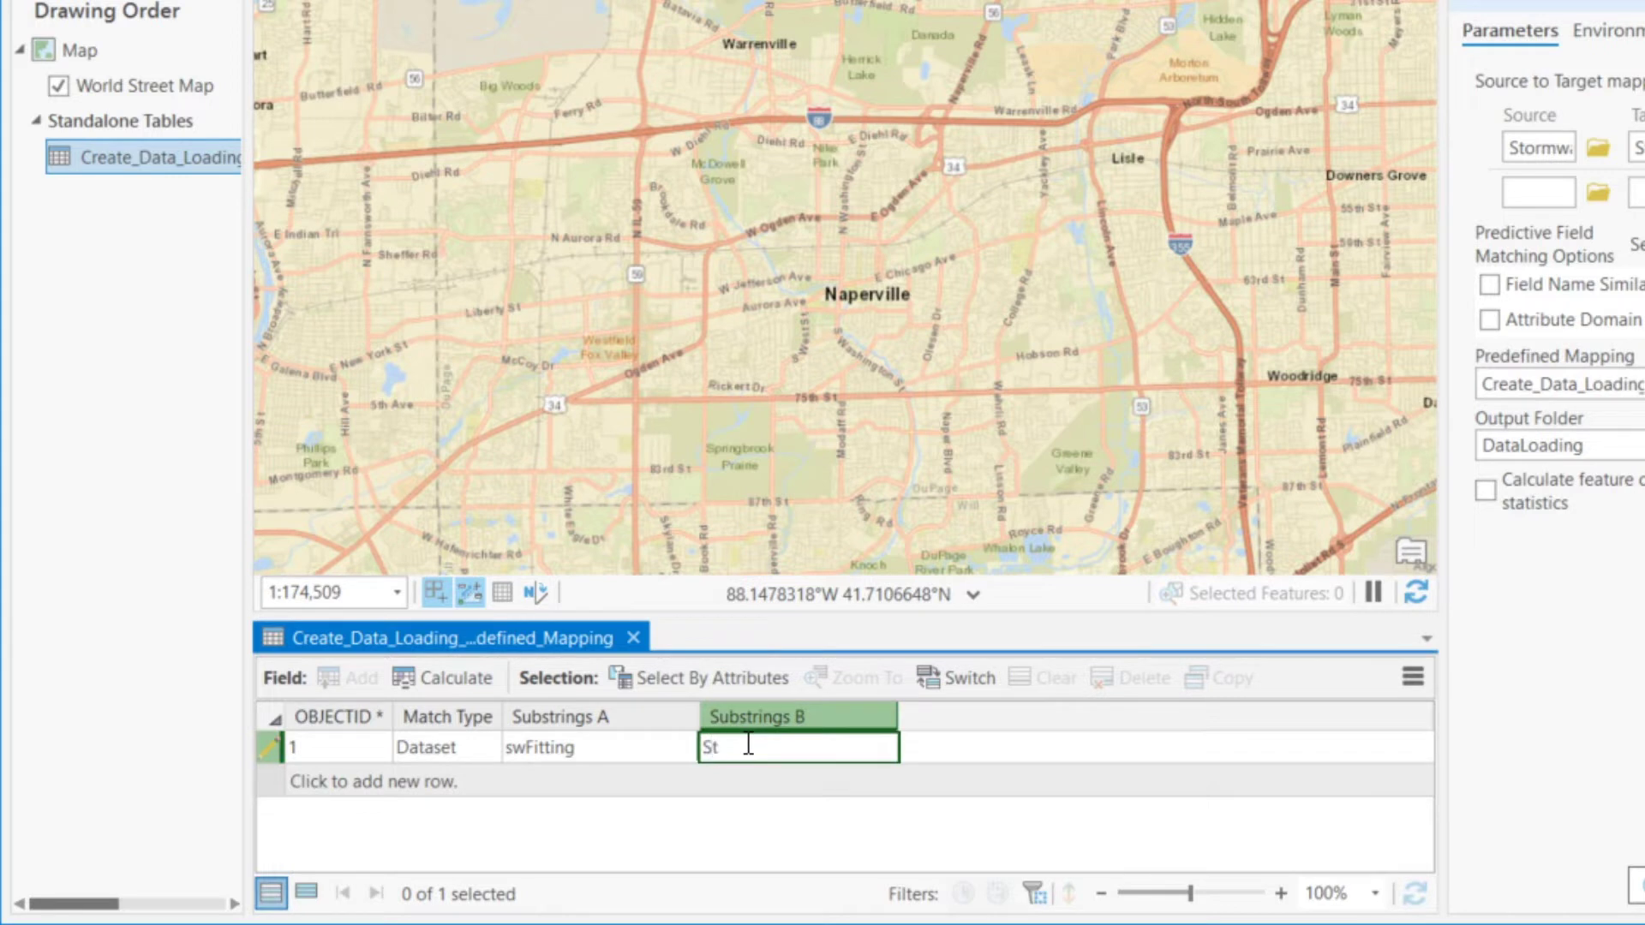
{"action": "type", "text": "ormwaterJunction"}
{"action": "key", "text": "Return"}
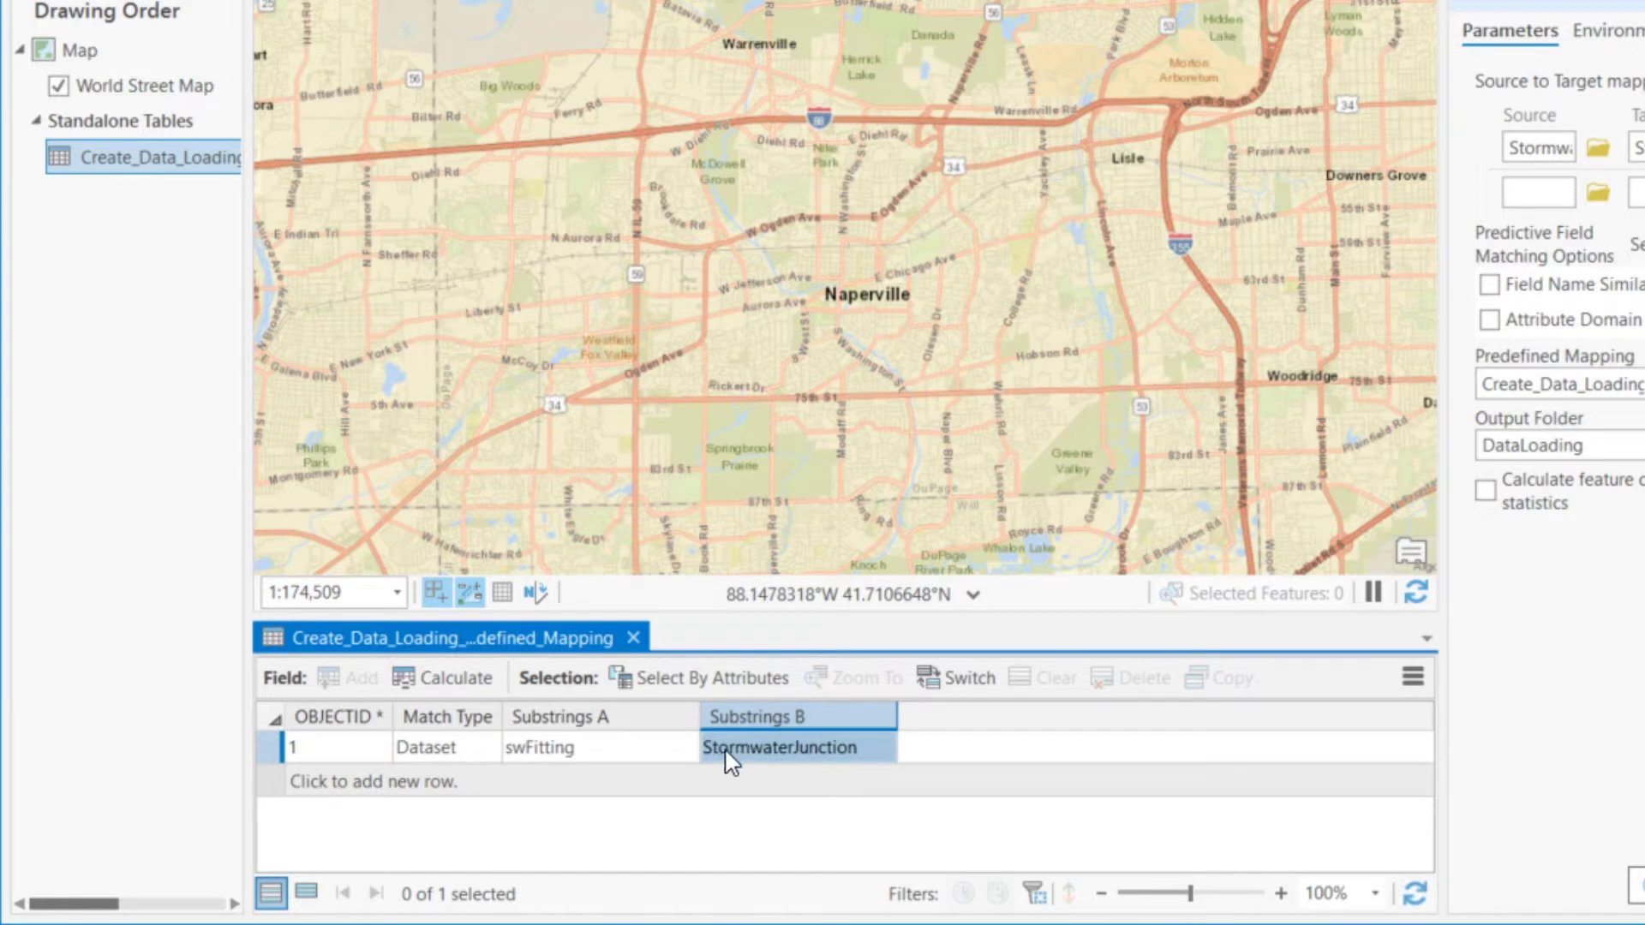
- Add a second Dataset row, copying swFitting from the first row into Substrings A
{"action": "left_click", "coordinate": [445, 781]}
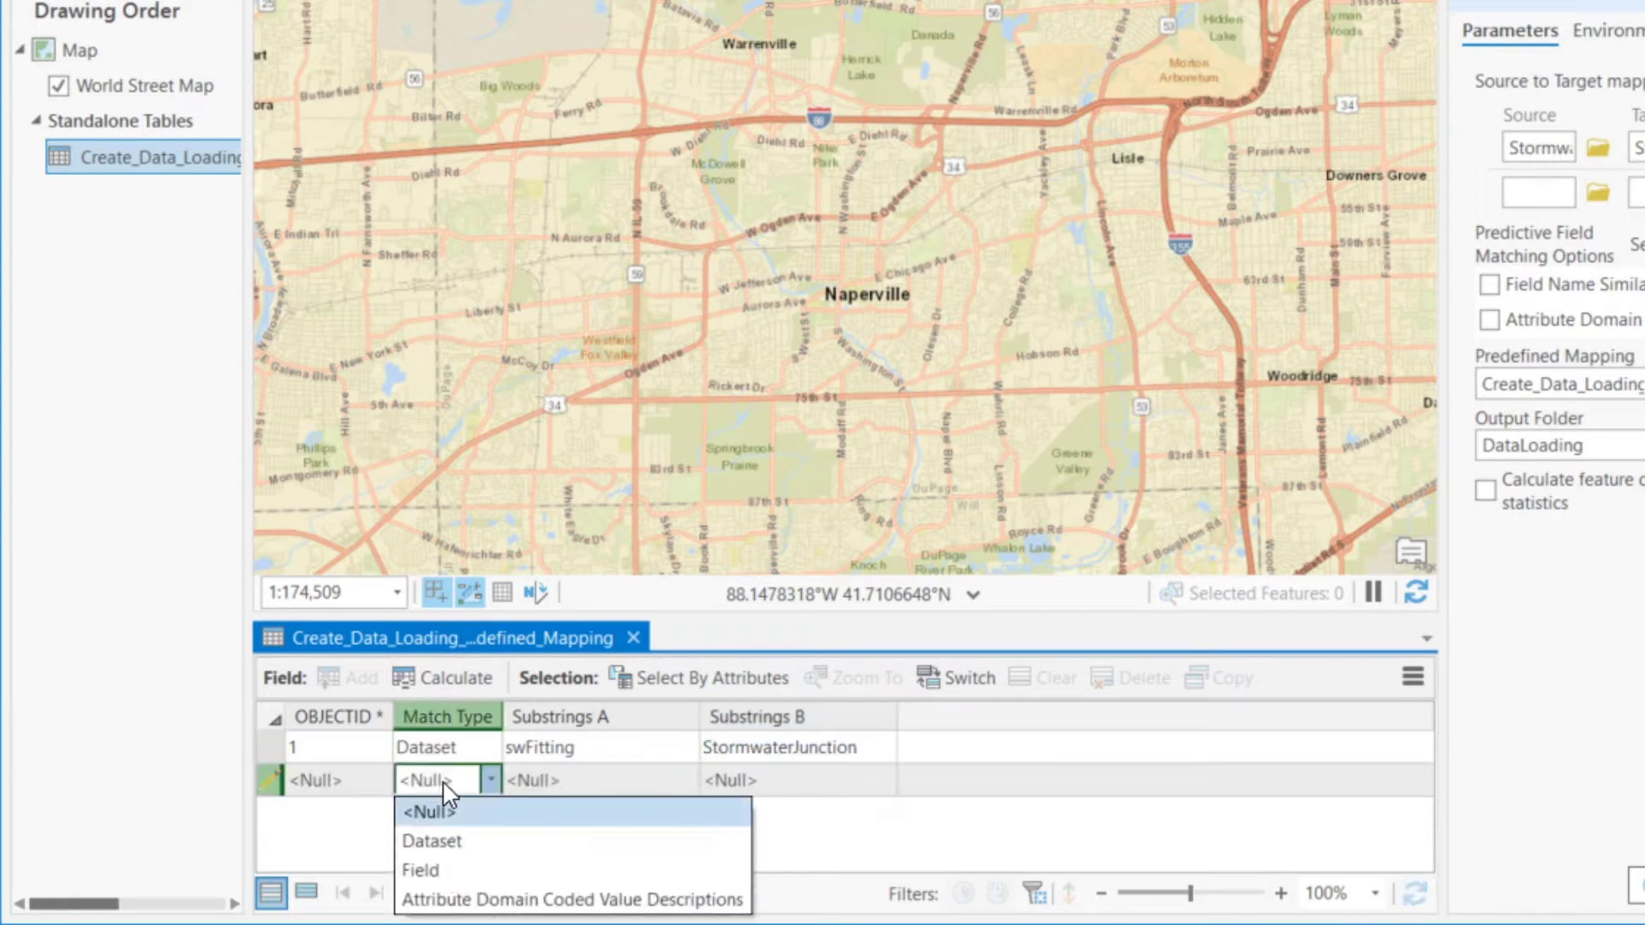
{"action": "left_click", "coordinate": [454, 842]}
{"action": "left_click", "coordinate": [598, 779]}
{"action": "left_click", "coordinate": [574, 752]}
{"action": "left_click", "coordinate": [574, 760]}
{"action": "key", "text": "ctrl+c"}
{"action": "left_click", "coordinate": [582, 778]}
{"action": "key", "text": "ctrl+v"}
- Set the second row's Substrings B to Fitting
{"action": "left_click", "coordinate": [721, 778]}
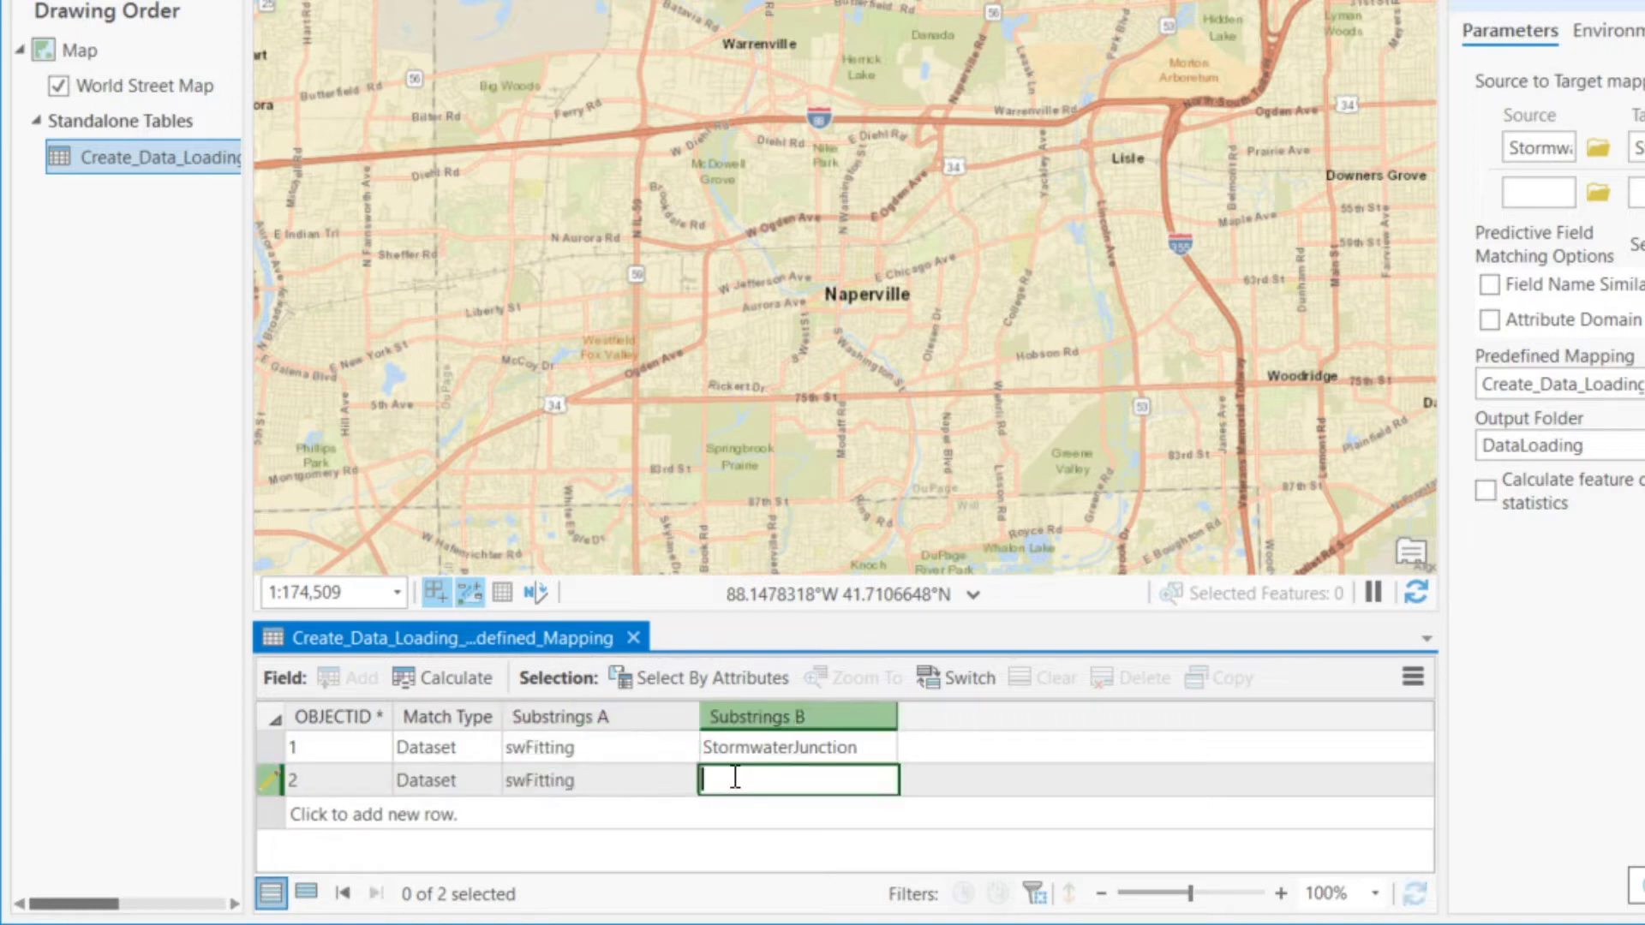
{"action": "type", "text": "Fitting"}
{"action": "key", "text": "Return"}
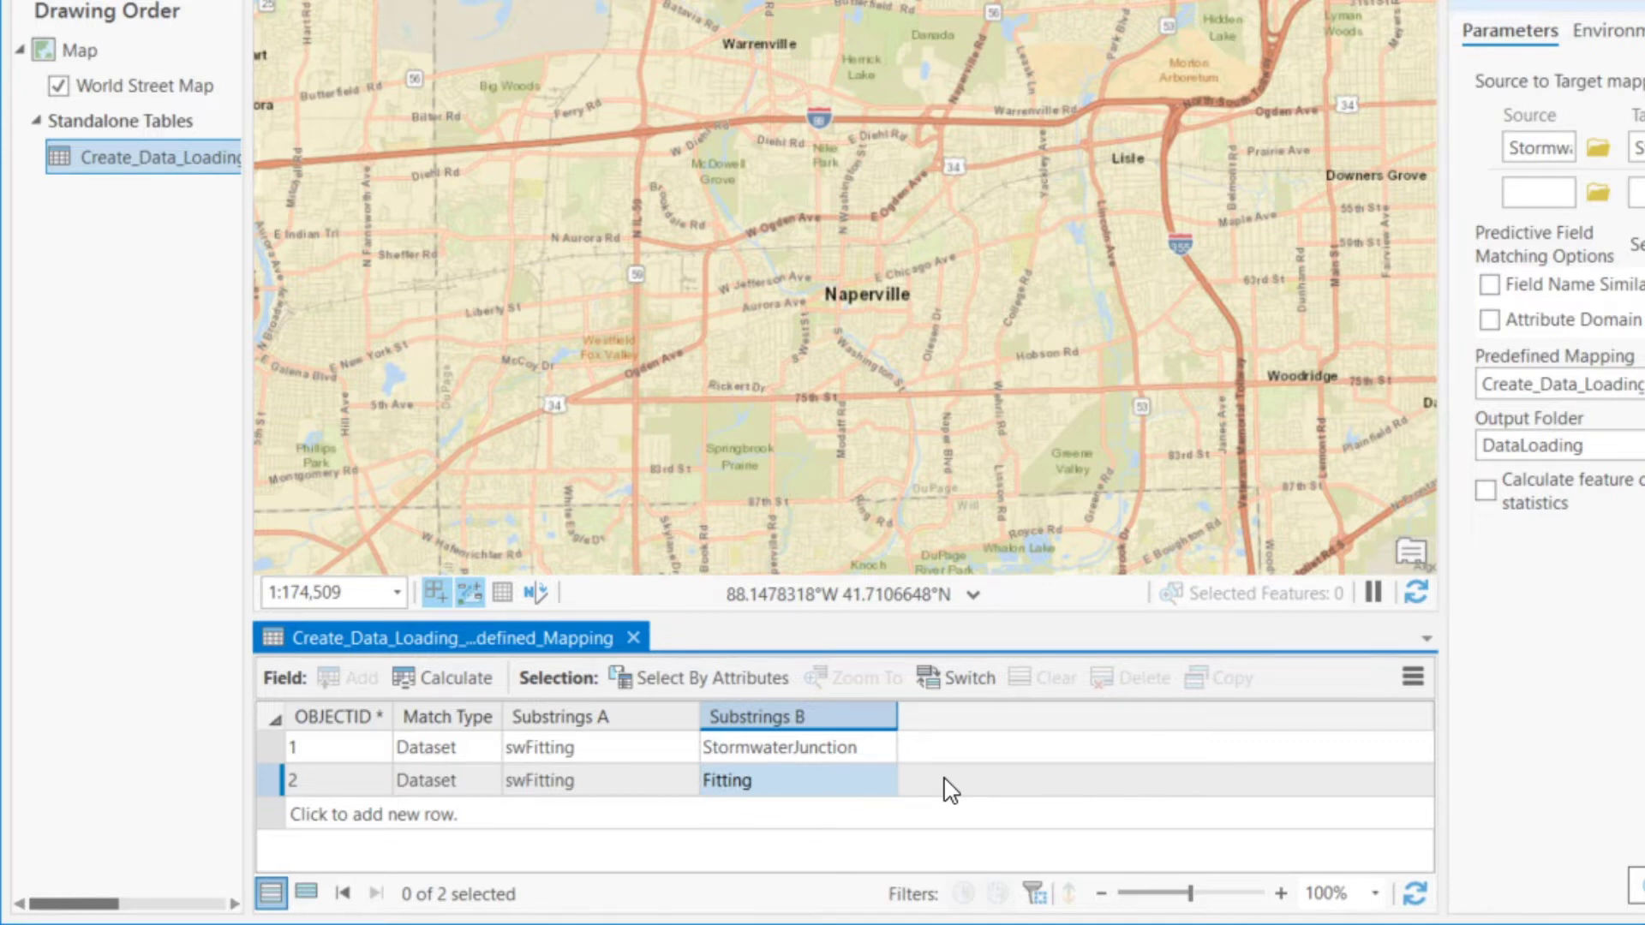
{"action": "left_click_drag", "start_coordinate": [933, 618], "coordinate": [942, 119]}
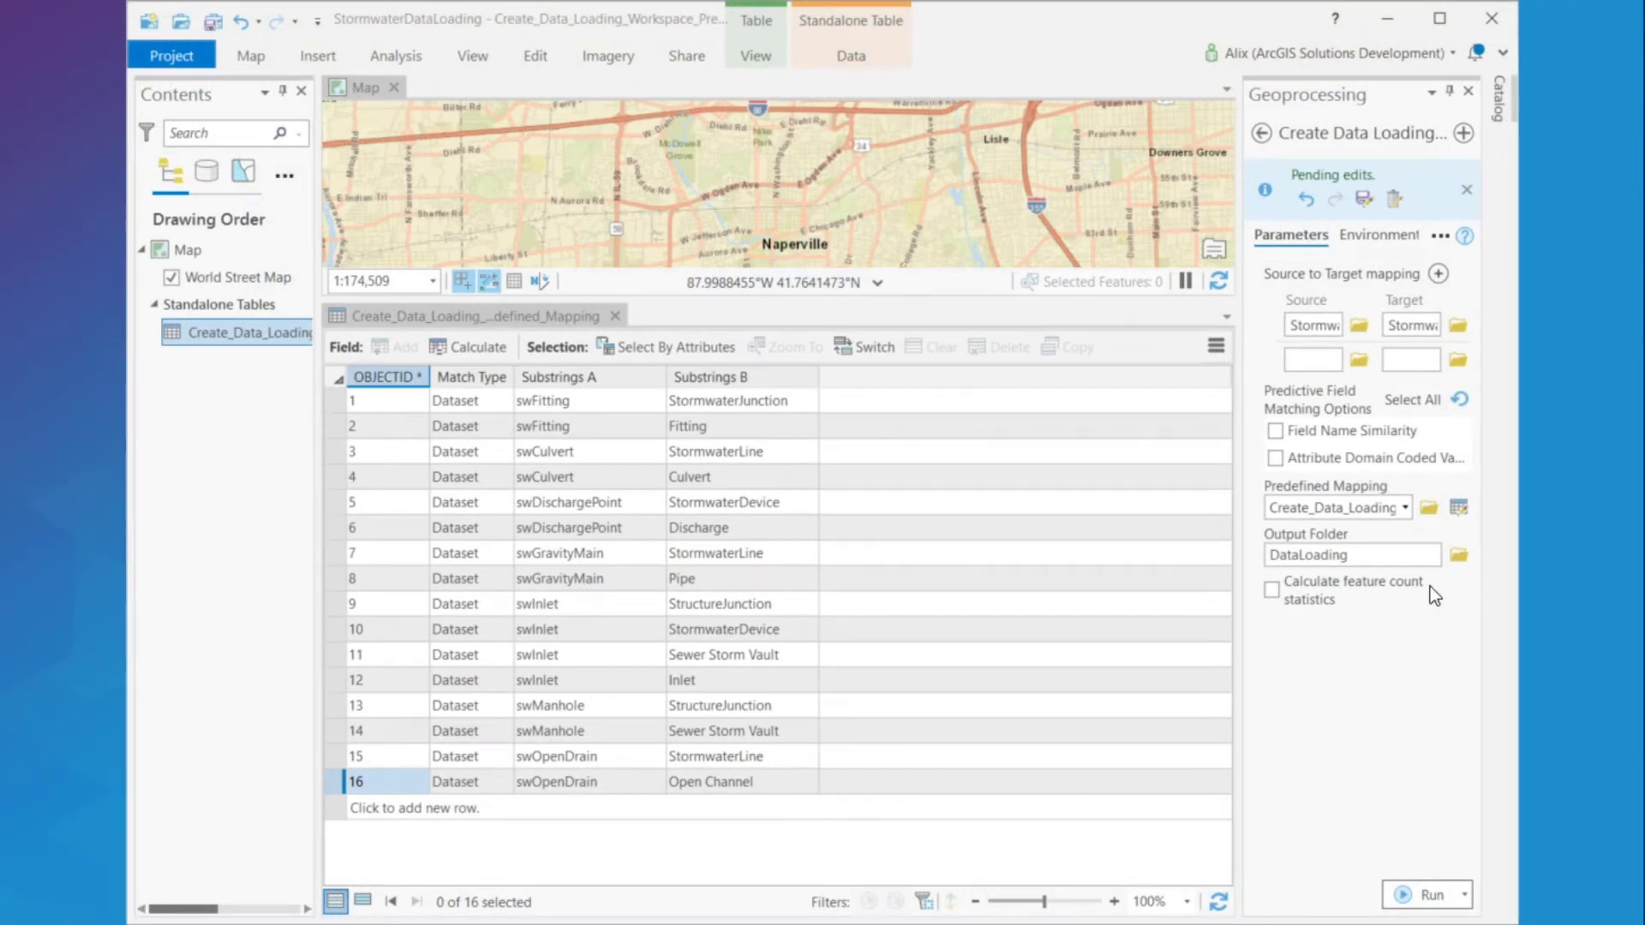
- Save the mapping table edits, run Create Data Loading Workspace, and view the DataLoading folder
{"action": "left_click", "coordinate": [1360, 201]}
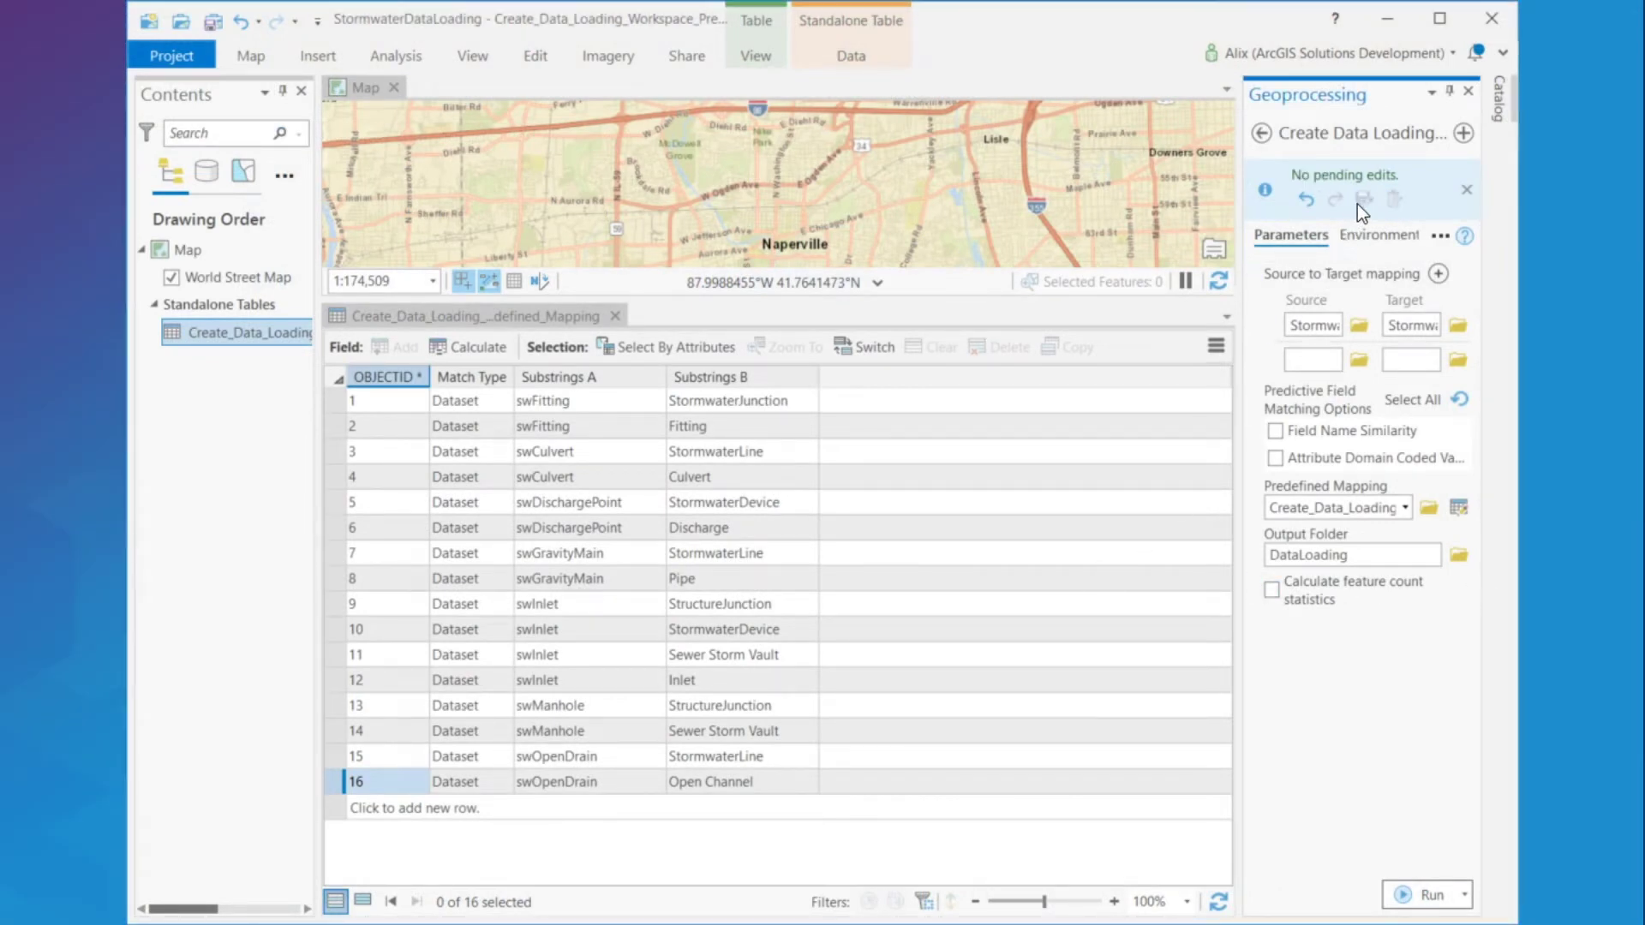
{"action": "left_click_drag", "start_coordinate": [1243, 428], "coordinate": [975, 431]}
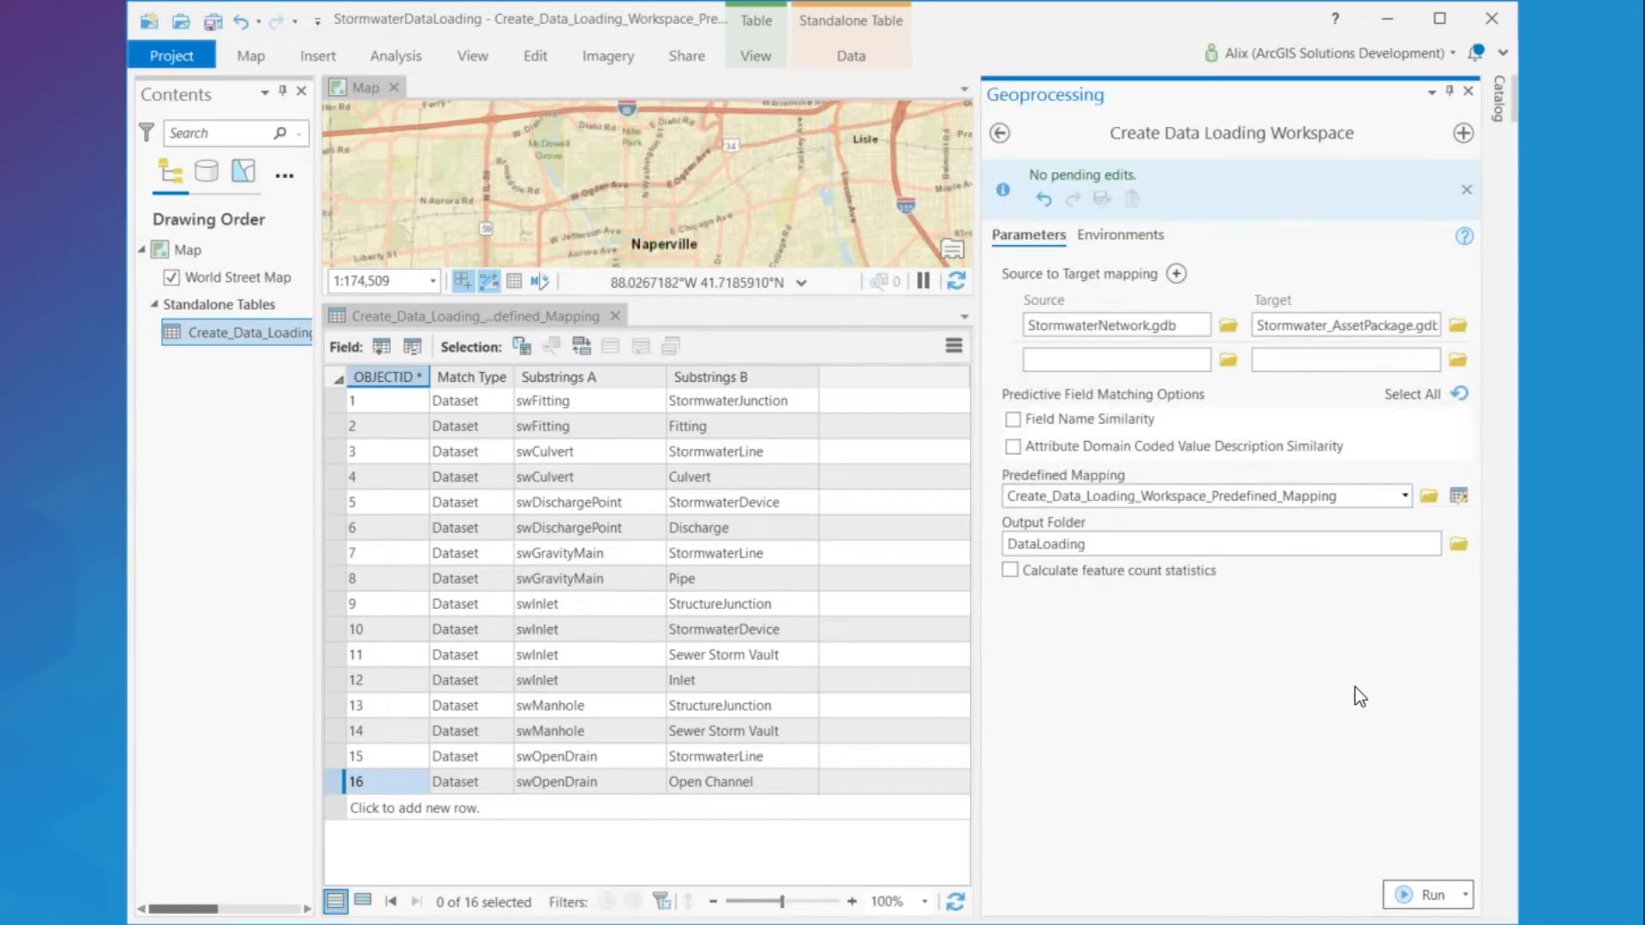
{"action": "left_click", "coordinate": [1412, 894]}
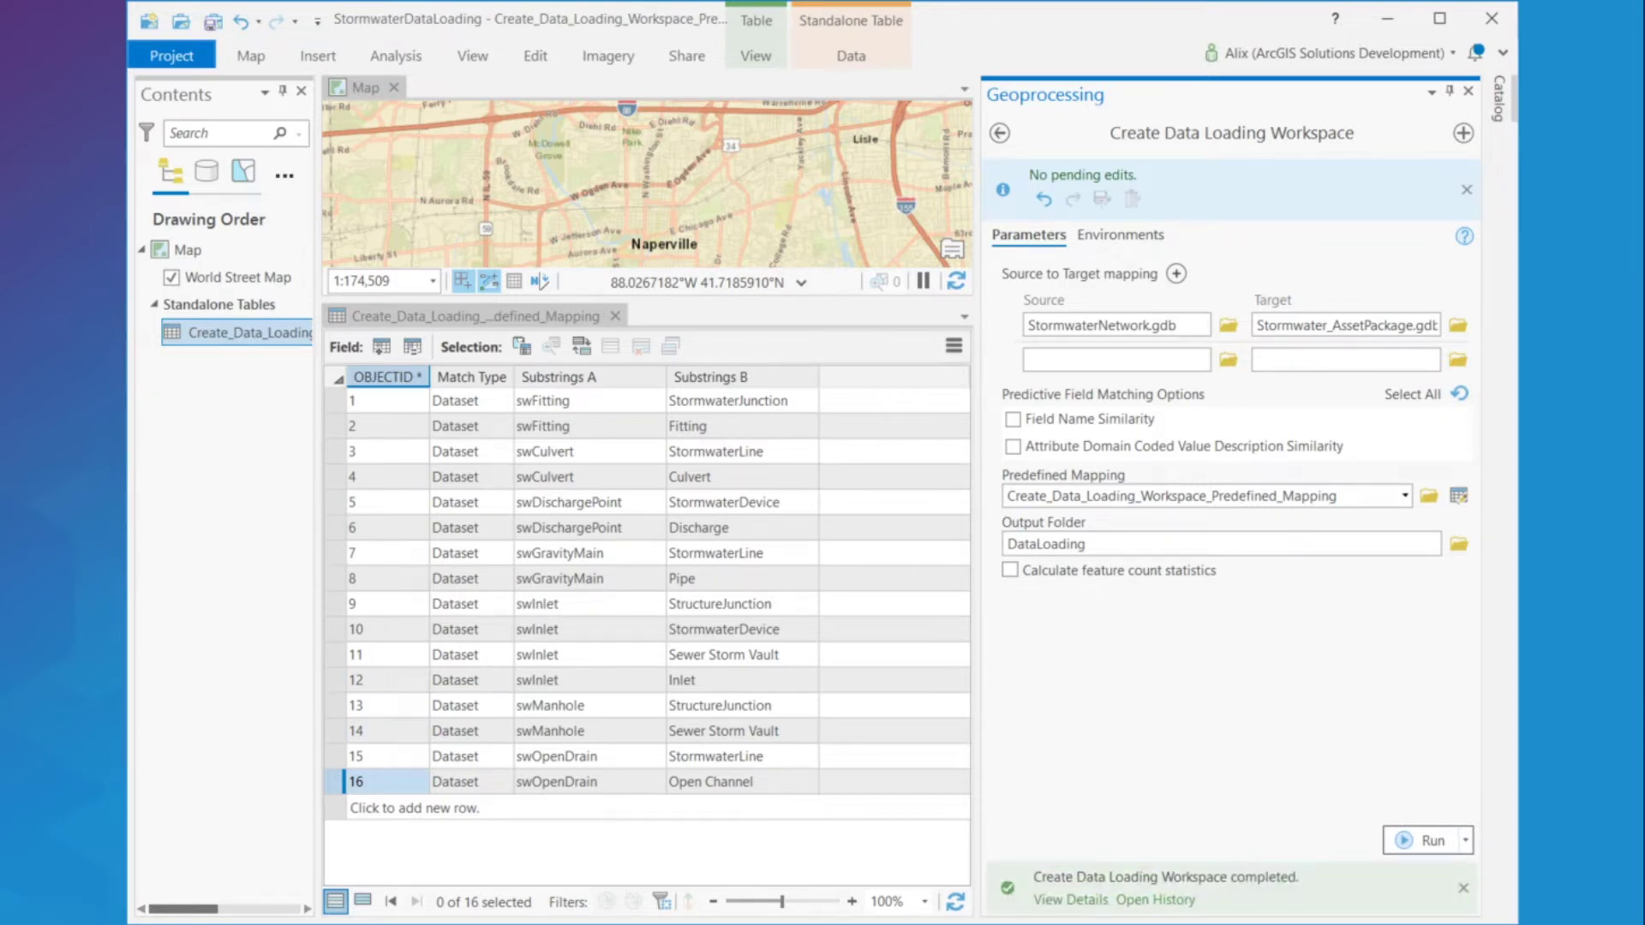
{"action": "key", "text": "alt+Tab"}
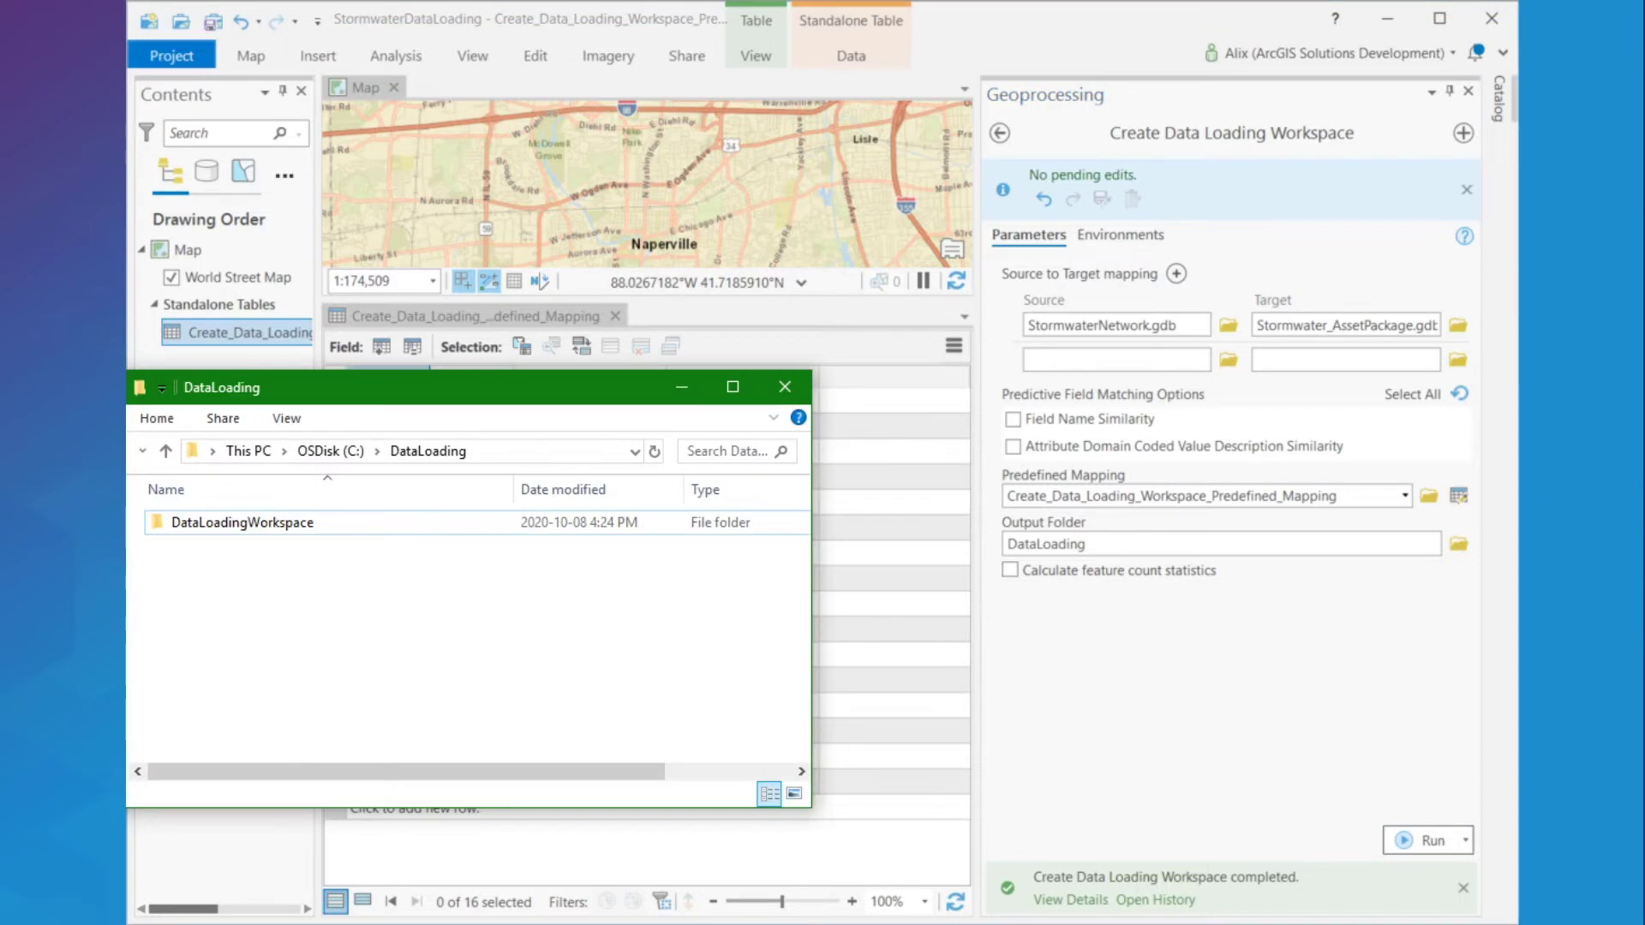
- Open the DataLoadingWorkspace folder and its DataReference.xlsx workbook in Excel
{"action": "left_click", "coordinate": [414, 526]}
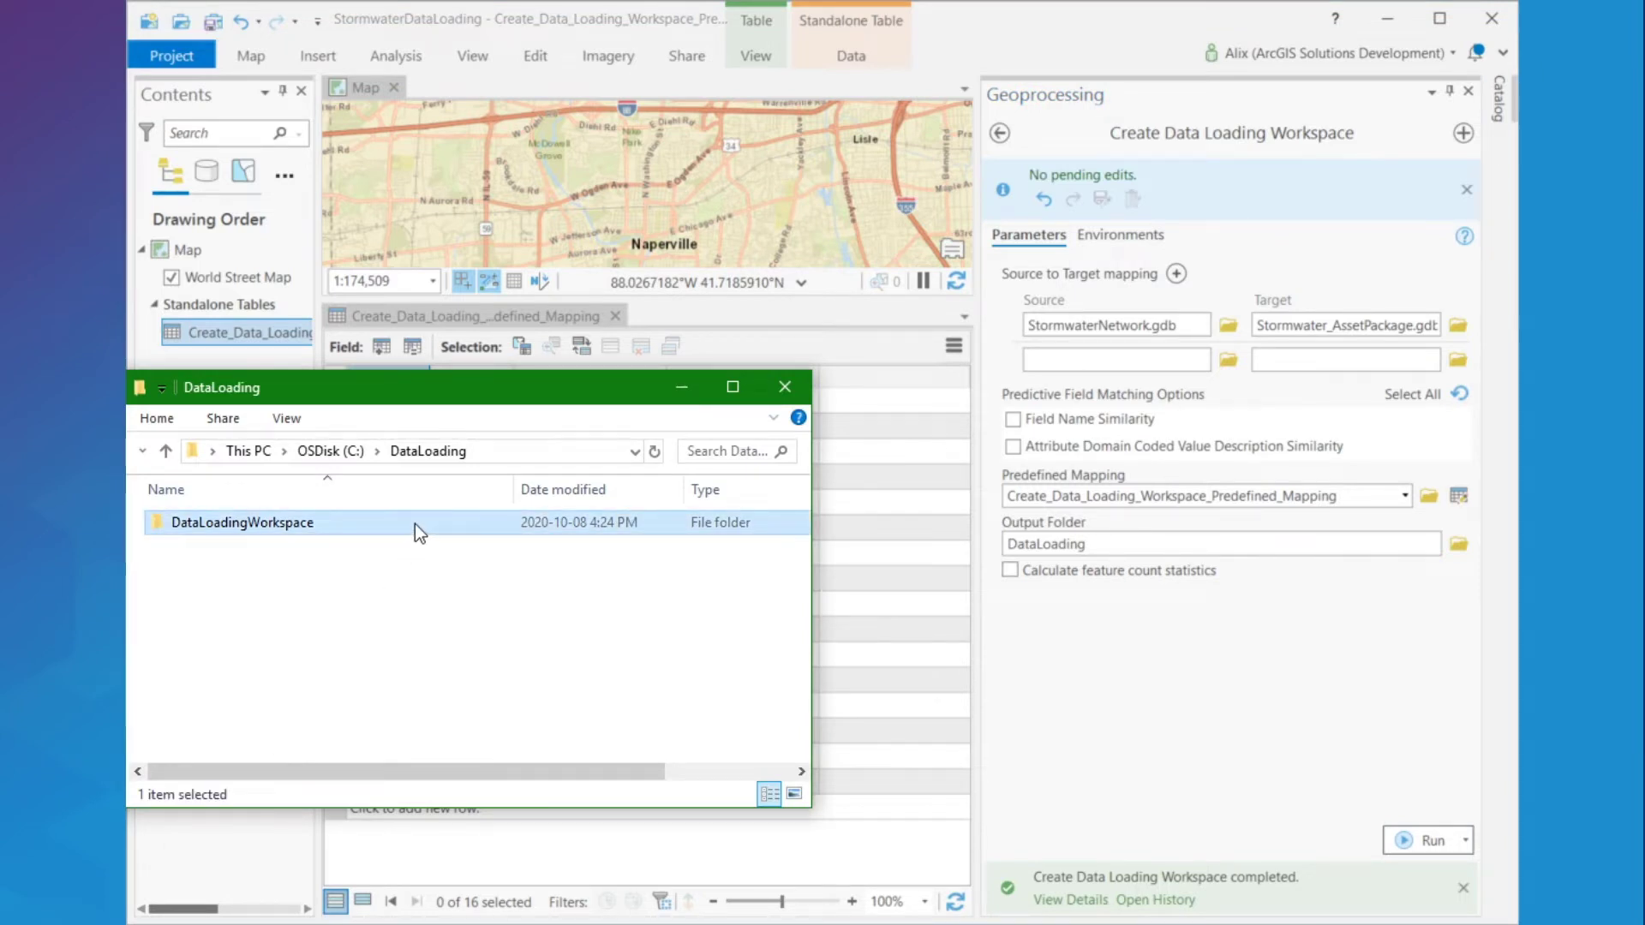
{"action": "double_click", "coordinate": [415, 523]}
{"action": "double_click", "coordinate": [239, 595]}
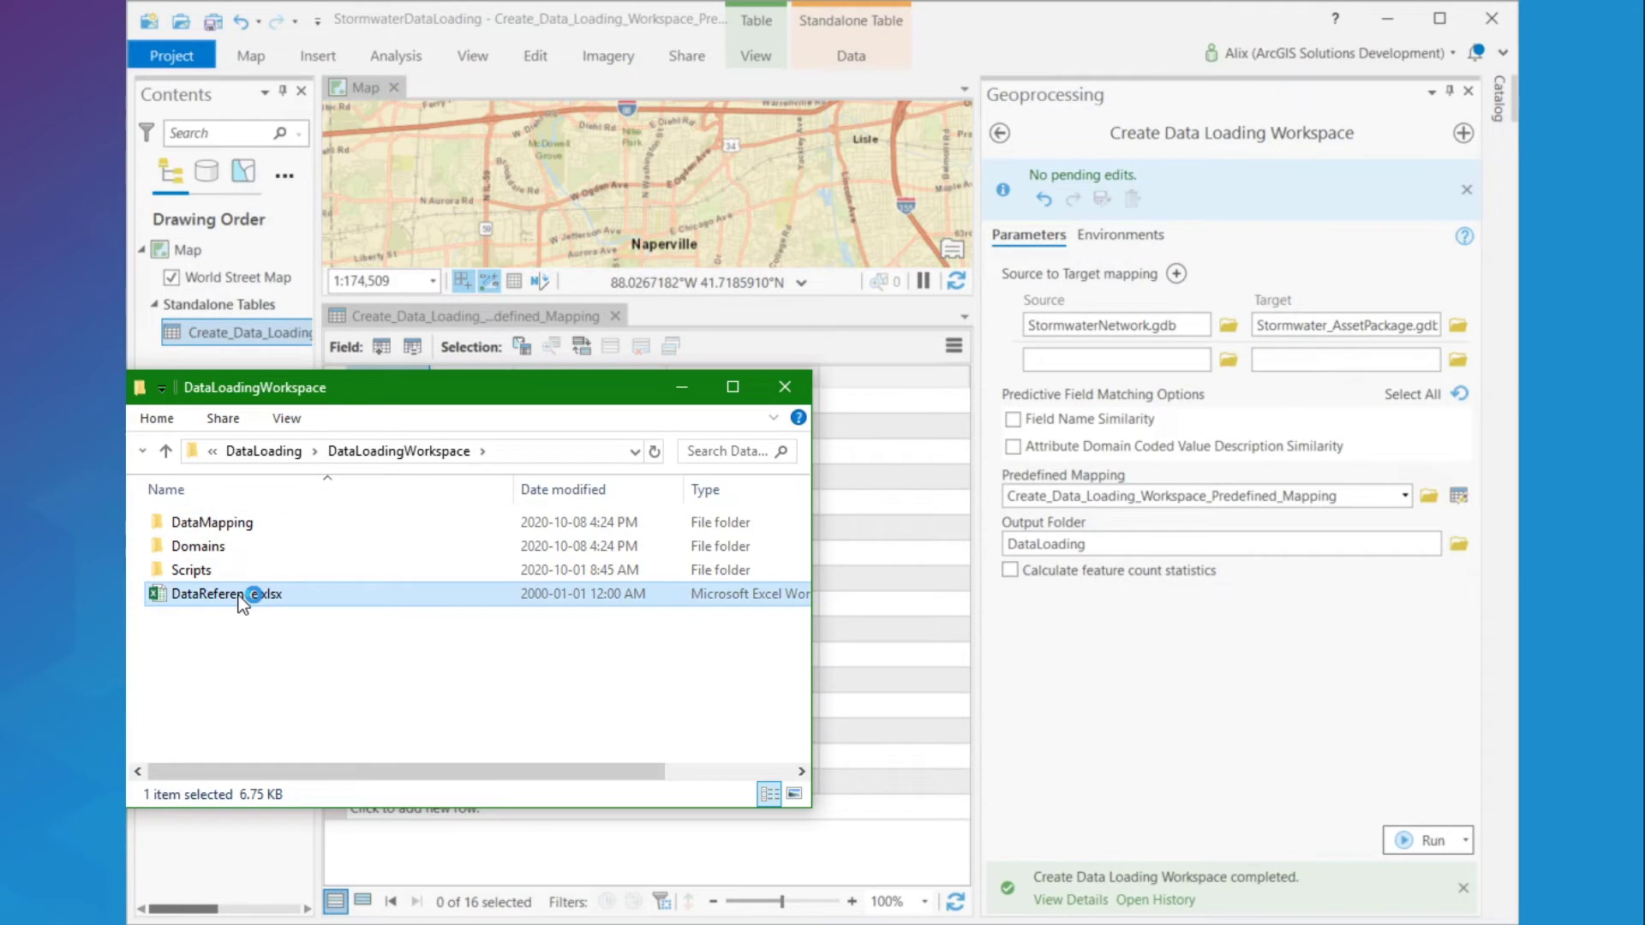
{"action": "left_click_drag", "start_coordinate": [504, 1], "coordinate": [696, 58]}
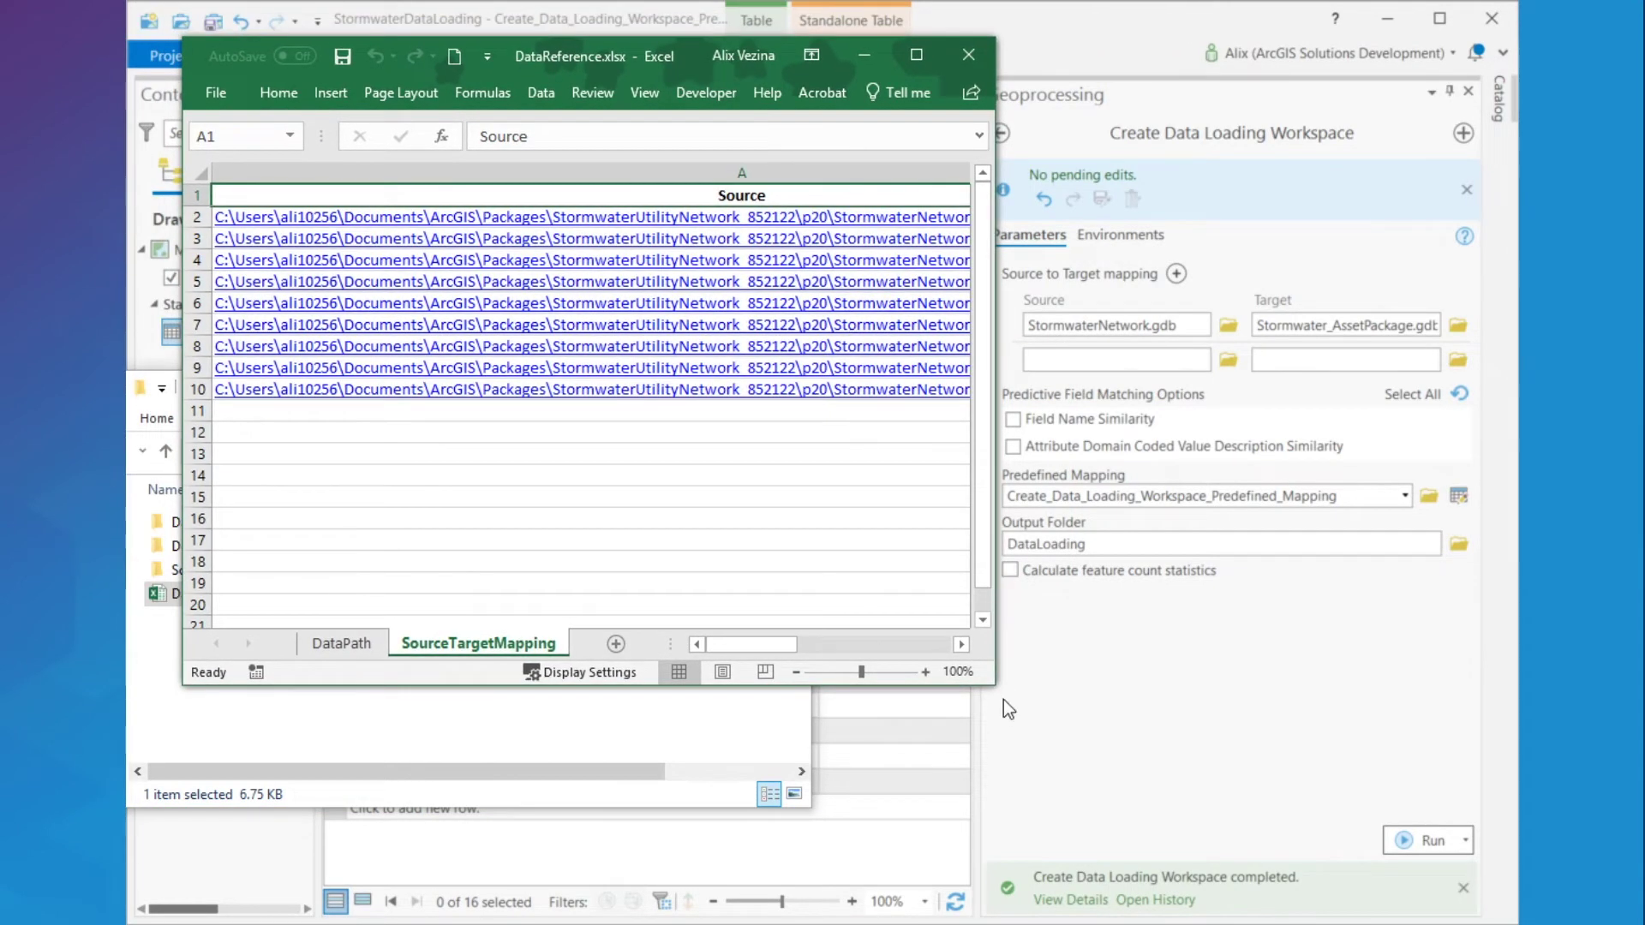
- Enlarge the Excel window and inspect the swFitting mapping workbook path in cell E7
{"action": "left_click_drag", "start_coordinate": [994, 684], "coordinate": [1374, 806]}
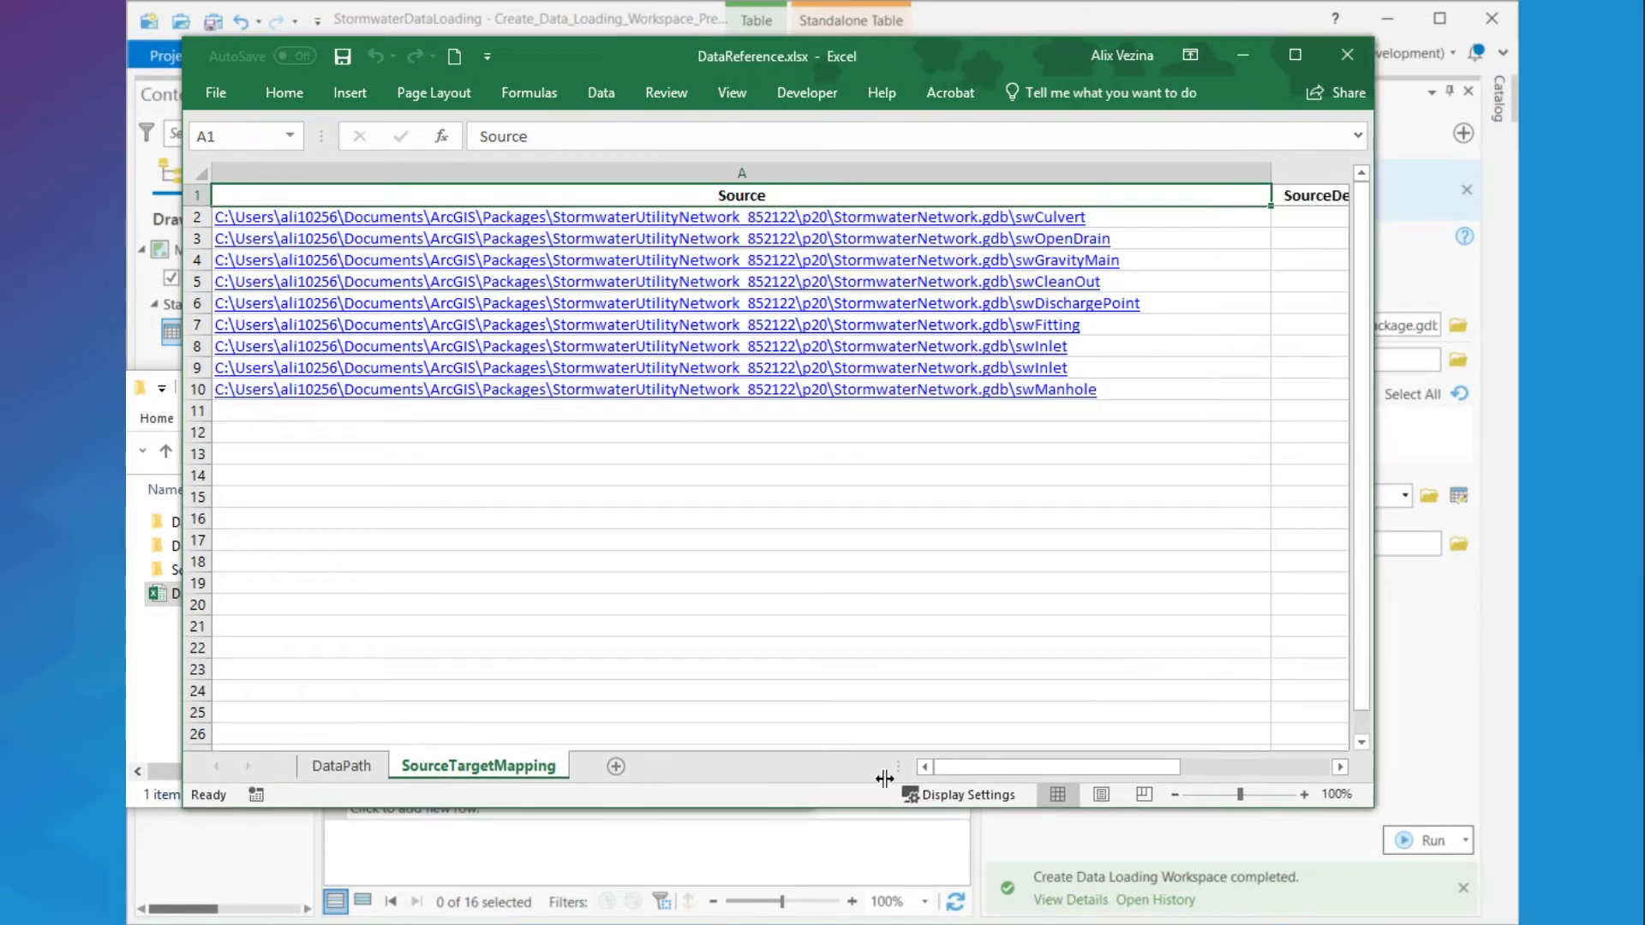
{"action": "left_click_drag", "start_coordinate": [1077, 776], "coordinate": [1235, 757]}
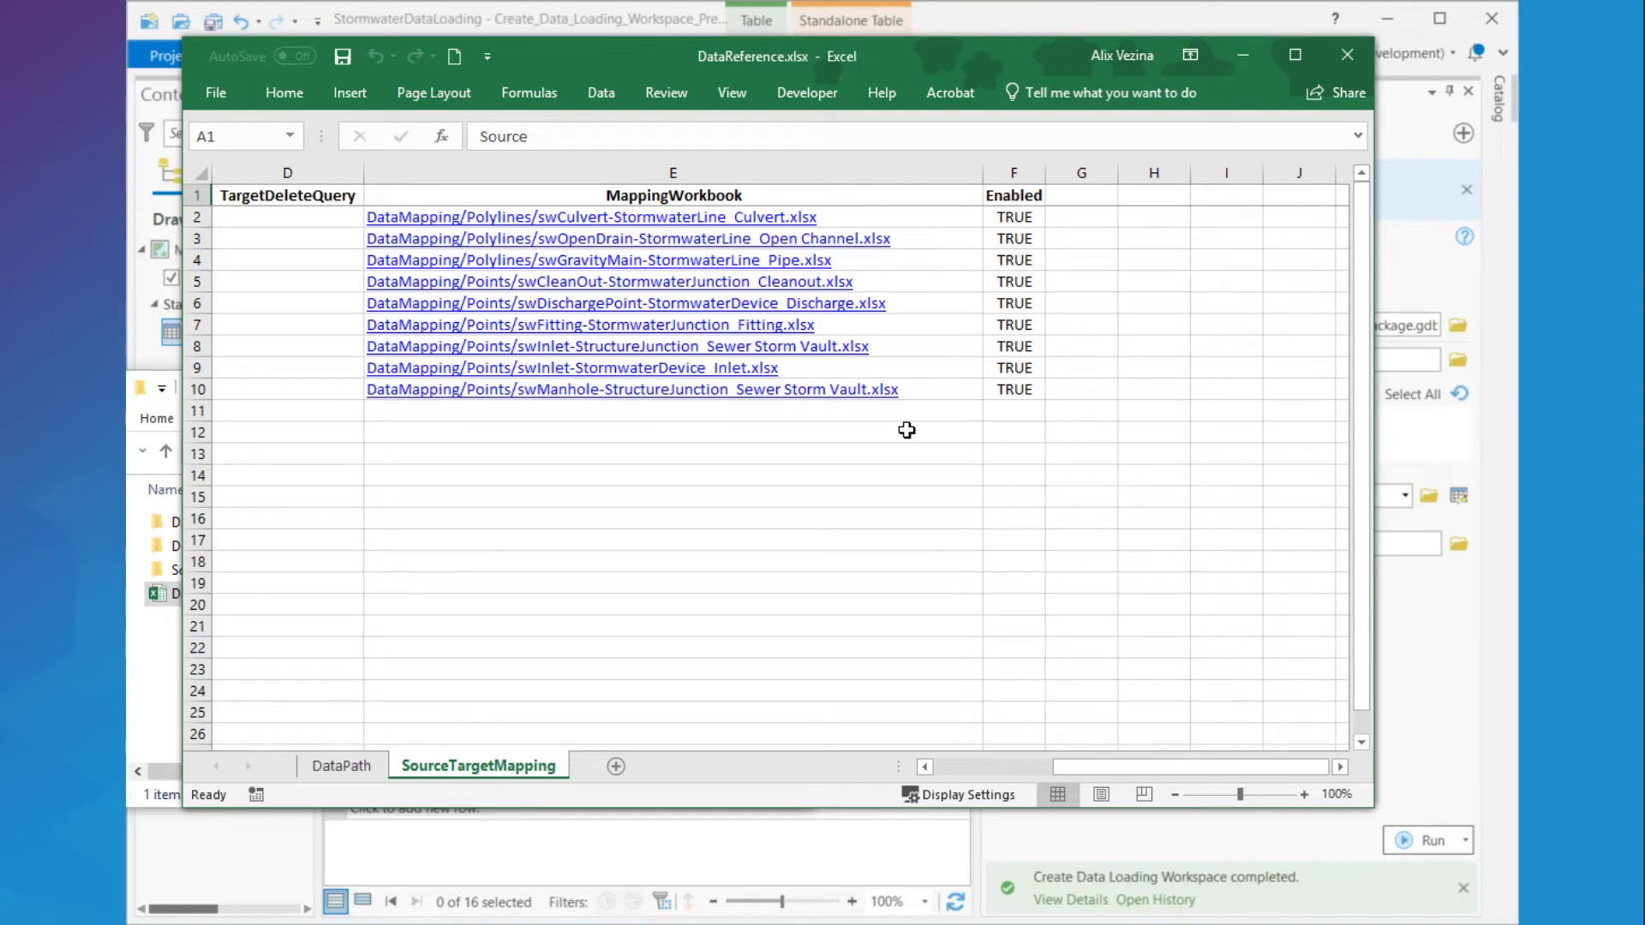
{"action": "left_click", "coordinate": [757, 329]}
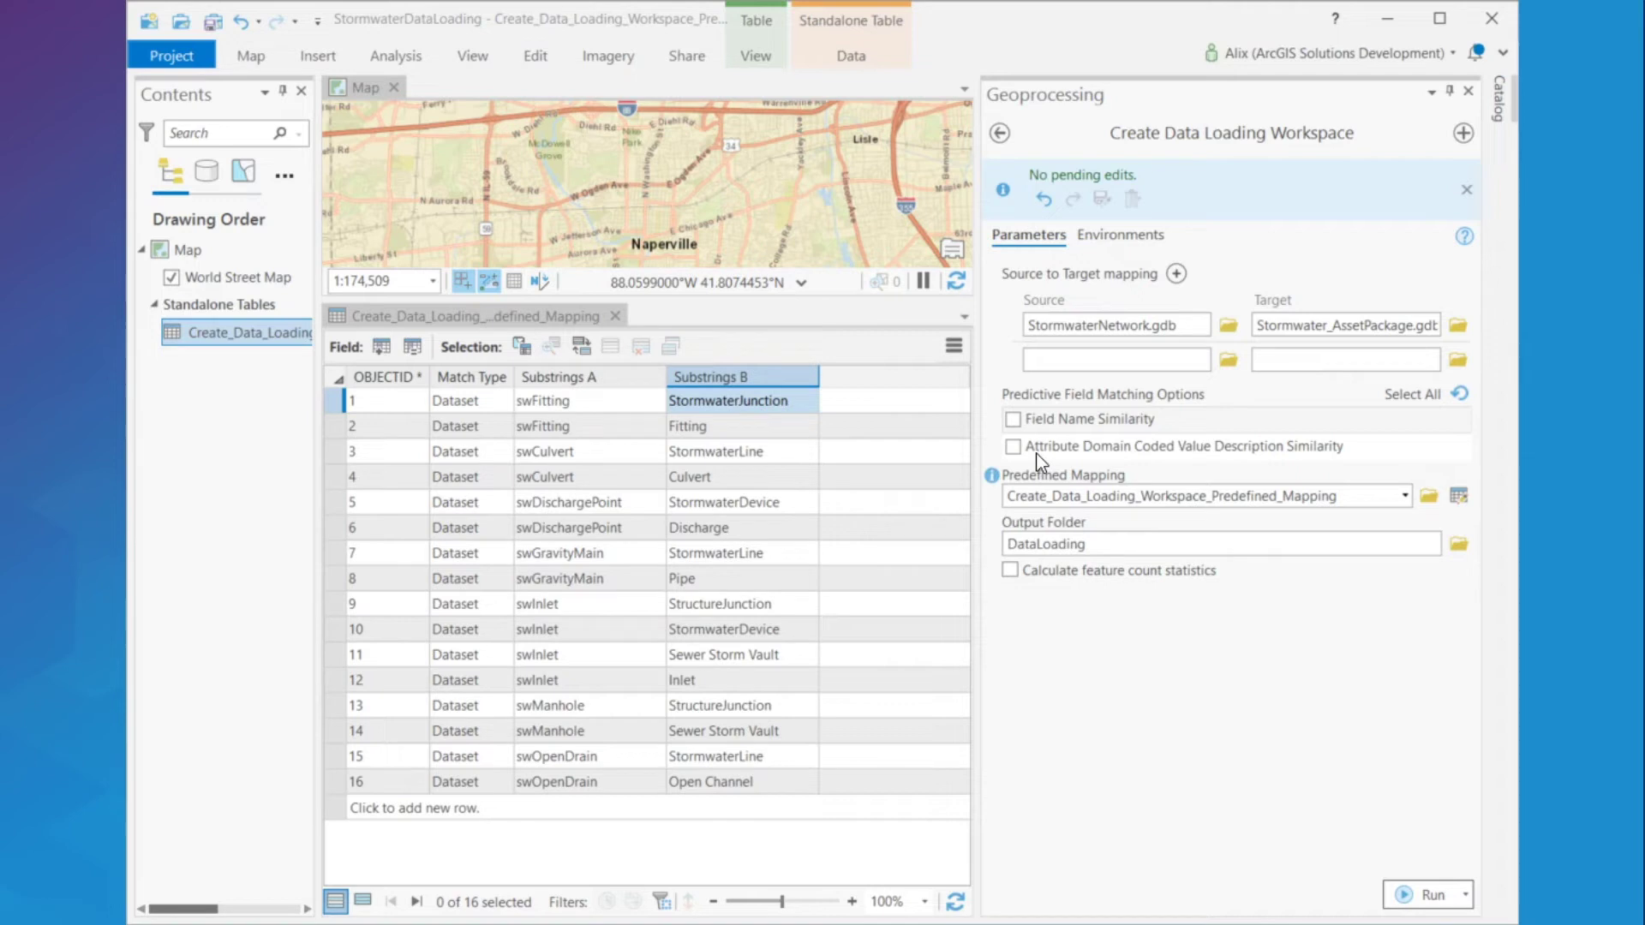
- Enable Field Name Similarity, rerun the tool, and check the DataLoading folder
{"action": "left_click", "coordinate": [1012, 418]}
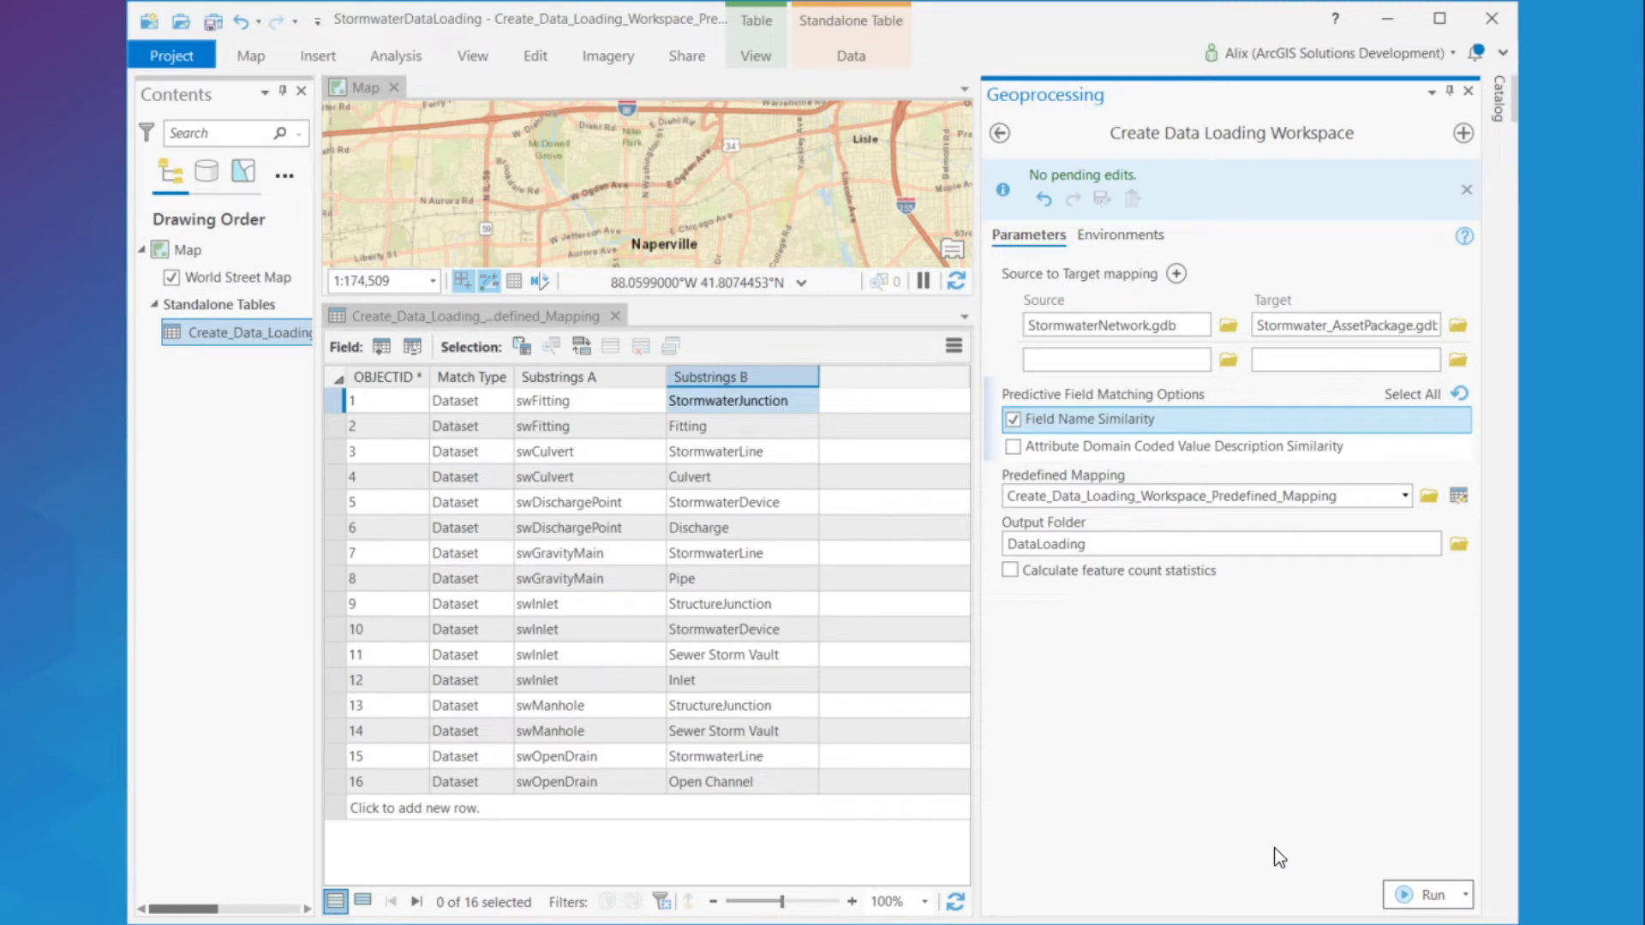
{"action": "left_click", "coordinate": [1414, 894]}
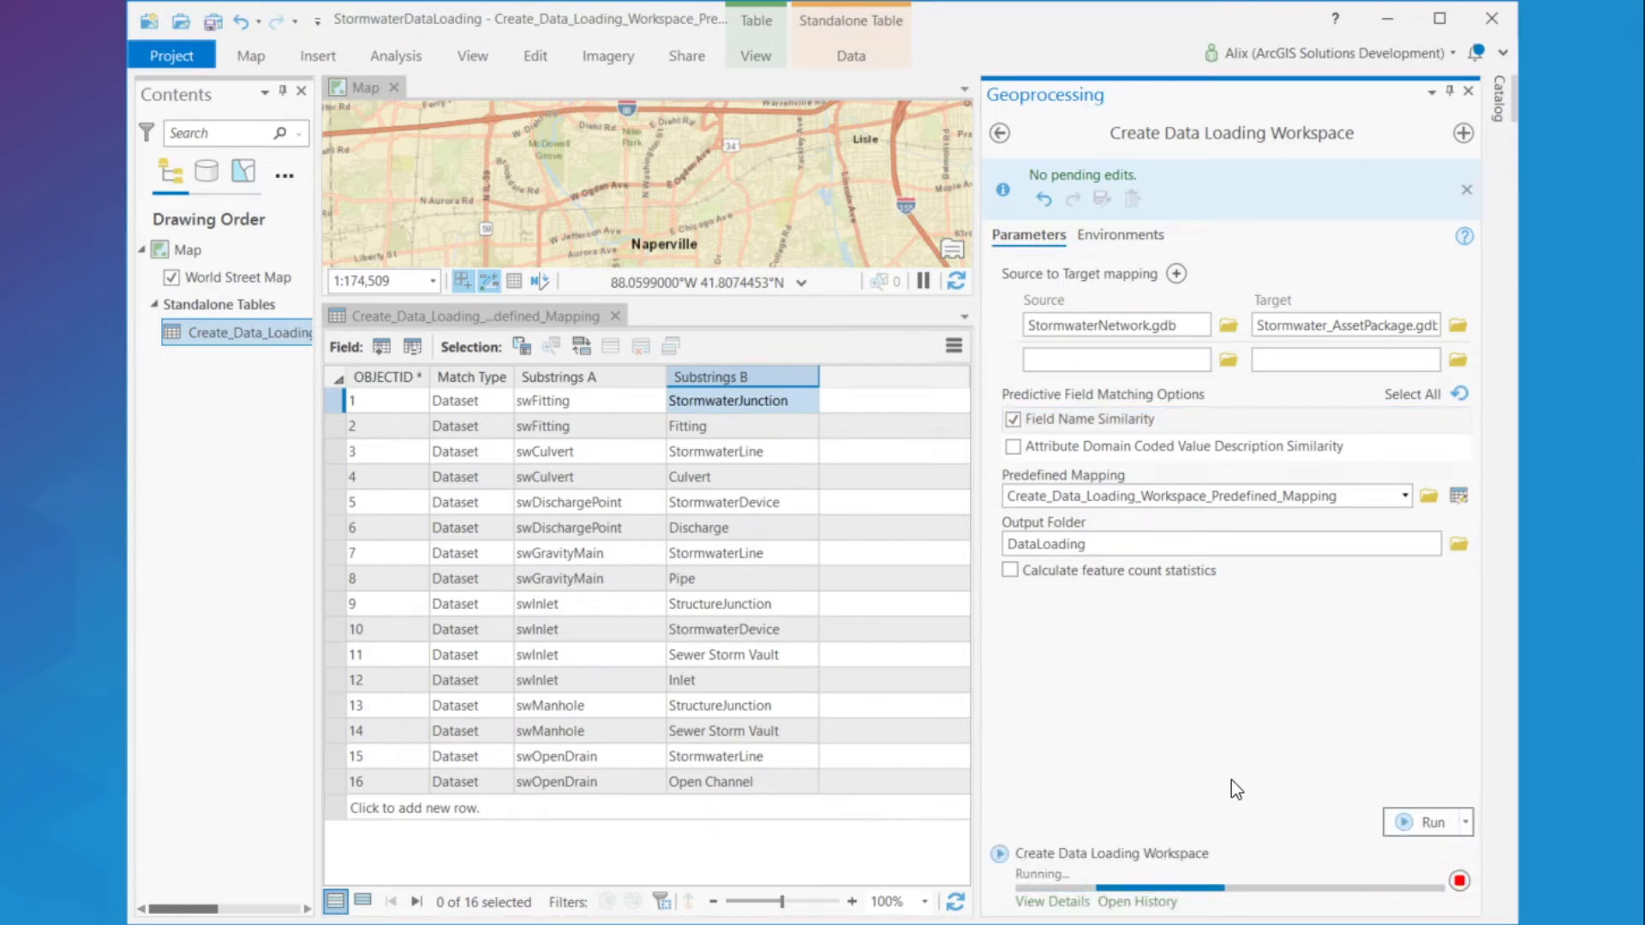
{"action": "key", "text": "alt+Tab"}
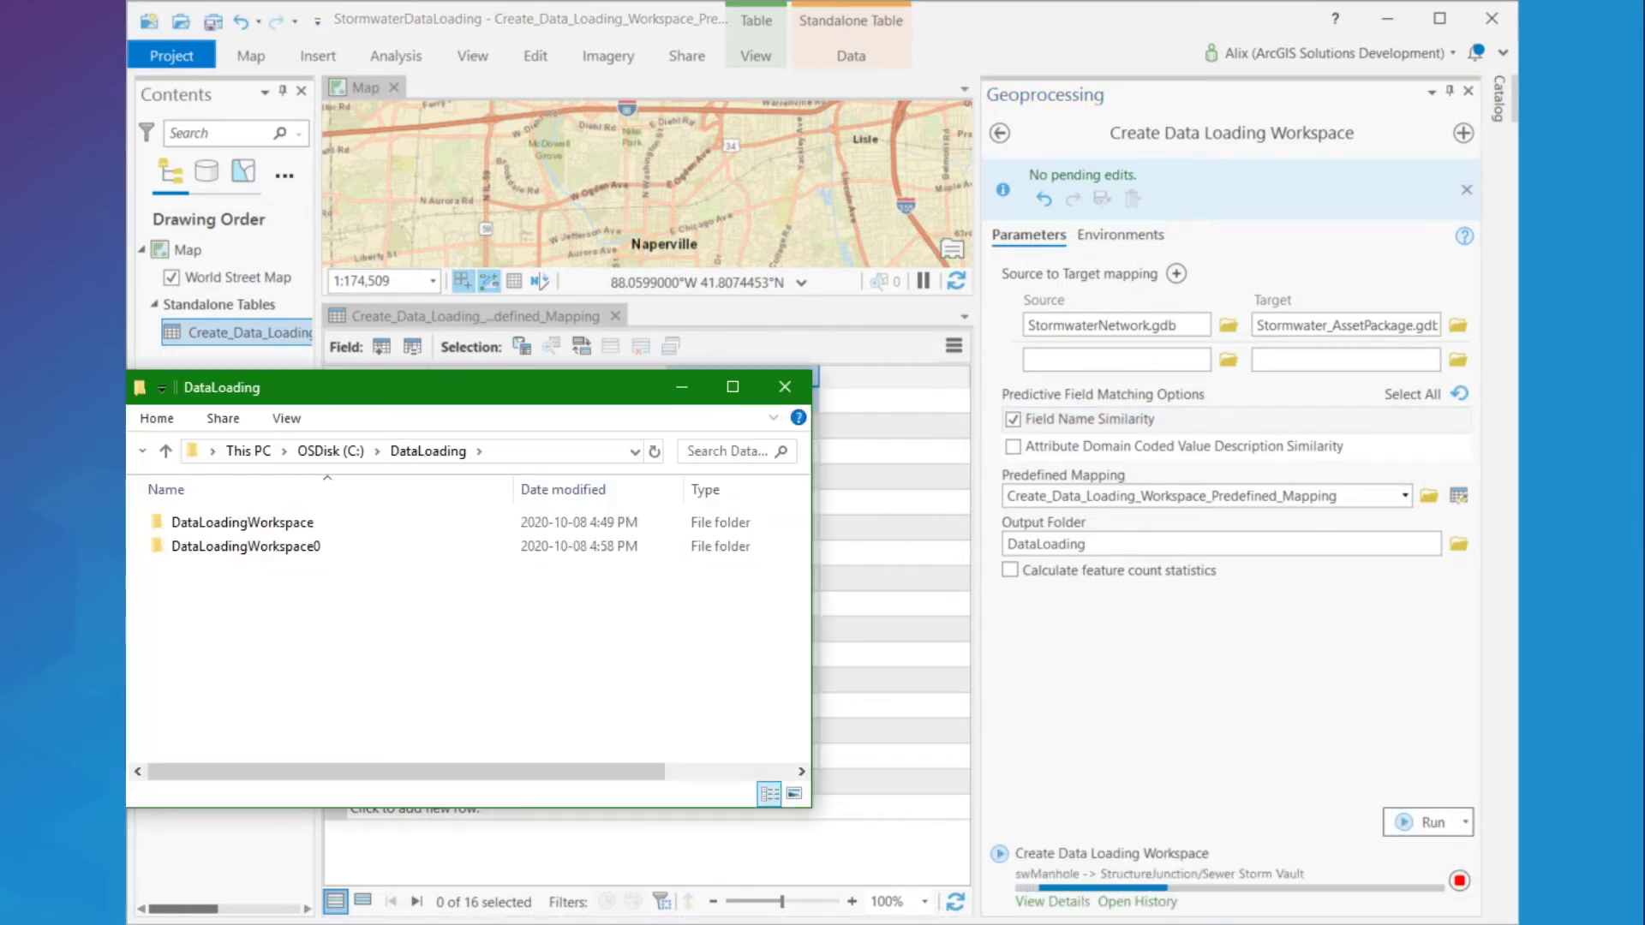
- Open DataLoadingWorkspace0 > DataMapping > Points > swFitting-StormwaterJunction_Fitting workbook and inspect the !ROTATION! expression
{"action": "double_click", "coordinate": [364, 546]}
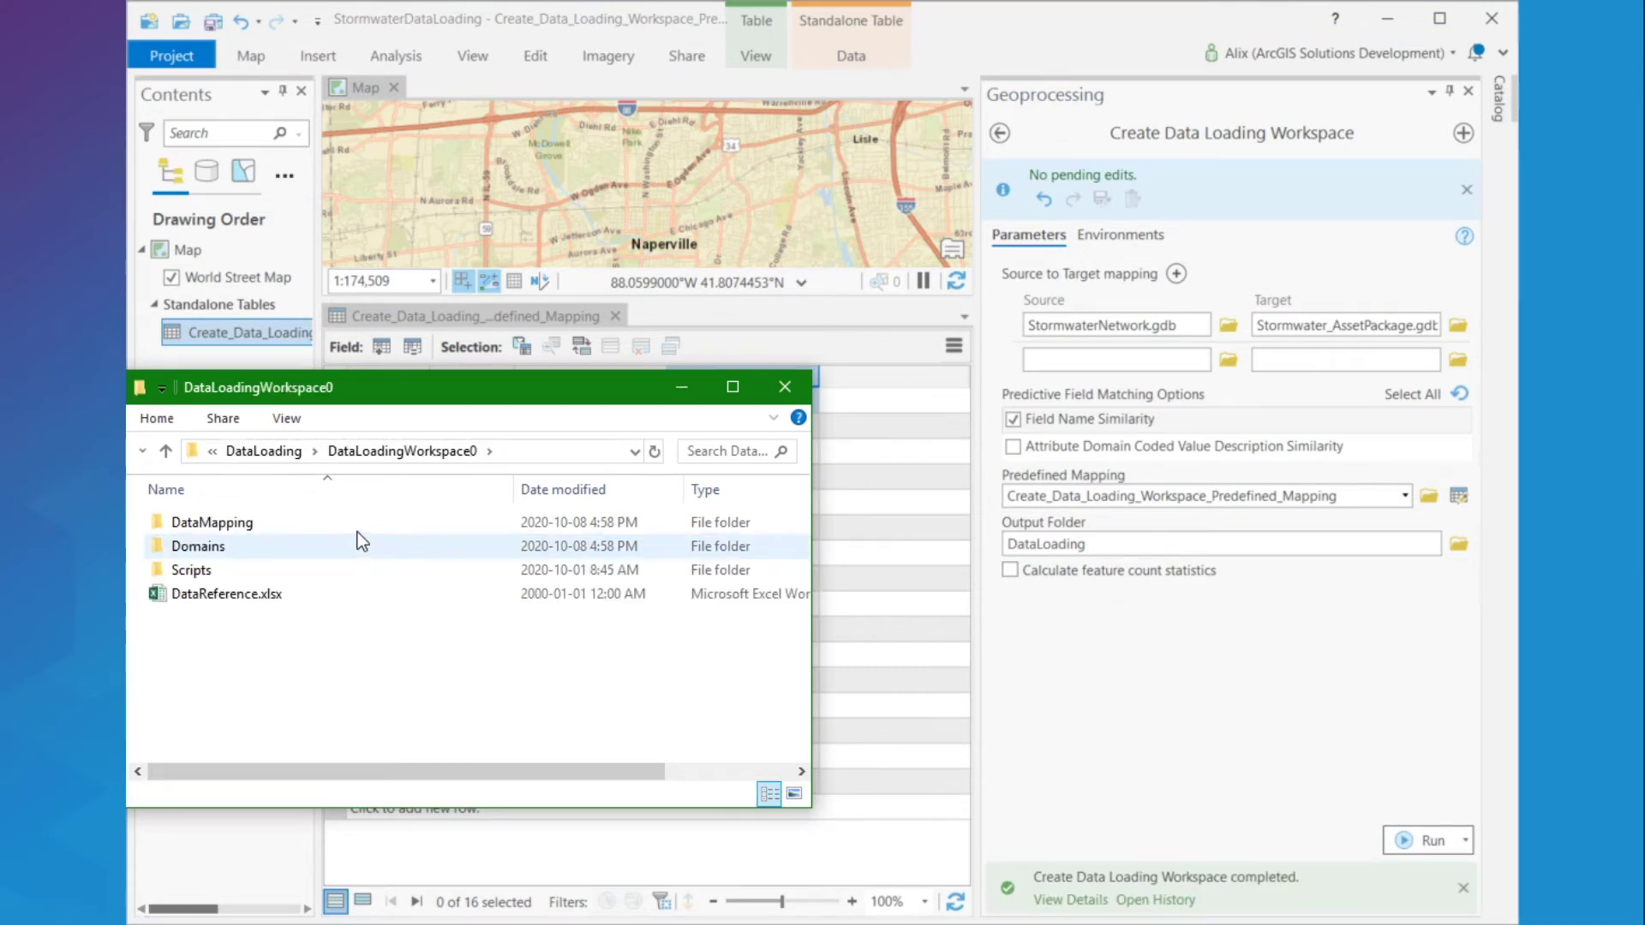
{"action": "double_click", "coordinate": [357, 527]}
{"action": "double_click", "coordinate": [357, 524]}
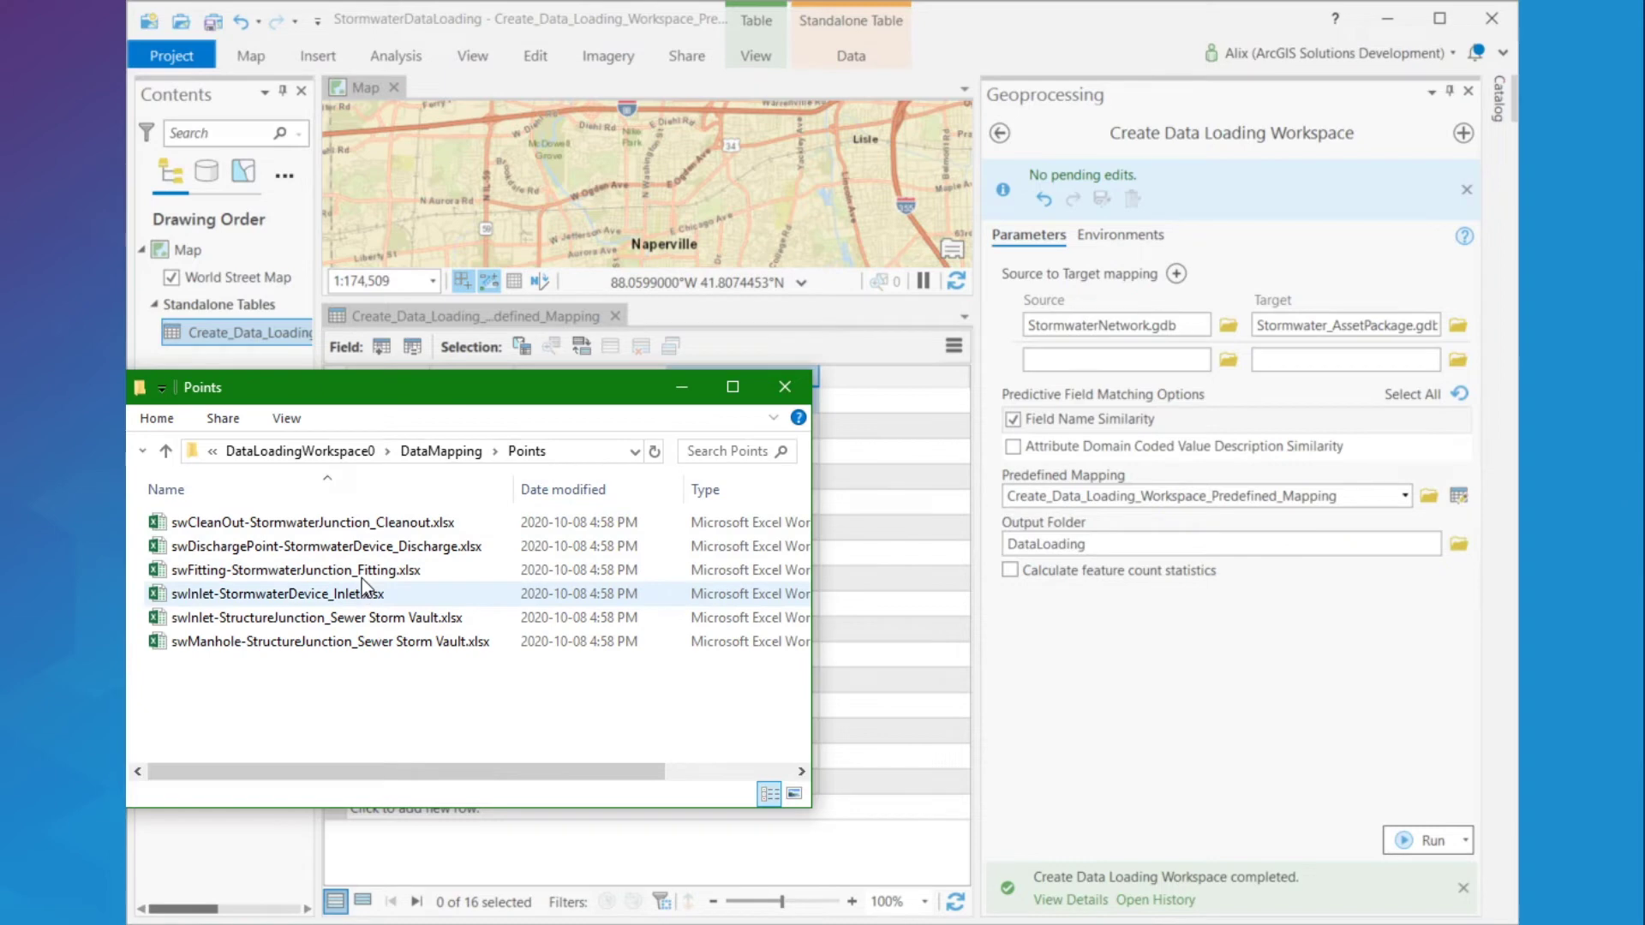
{"action": "double_click", "coordinate": [365, 570]}
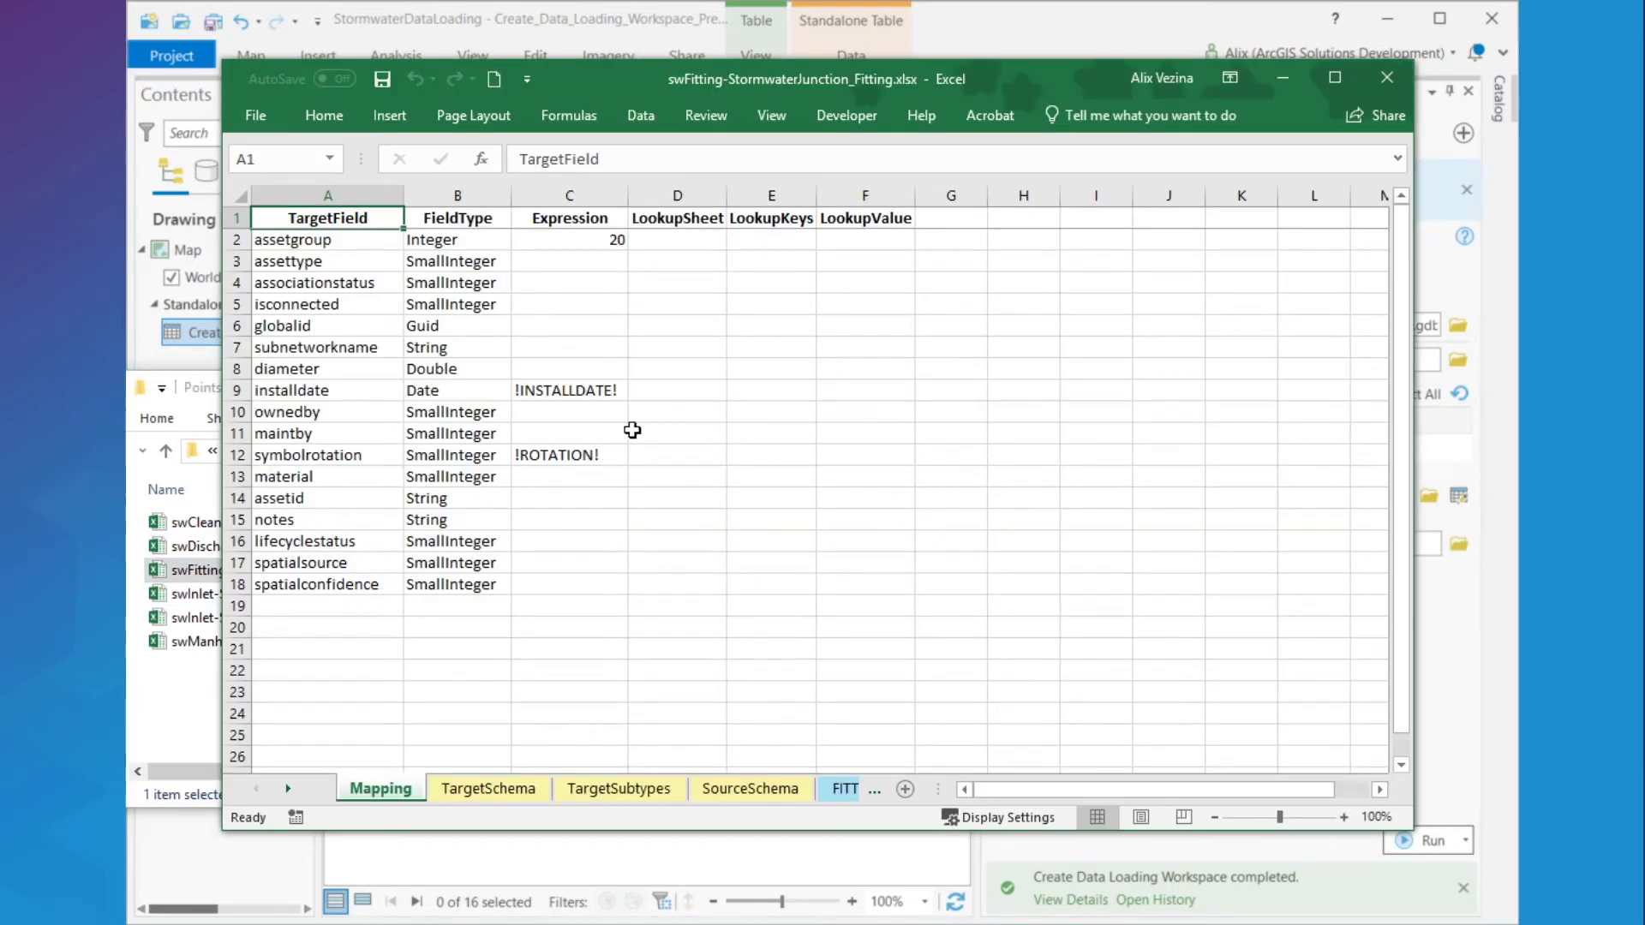
{"action": "left_click", "coordinate": [609, 454]}
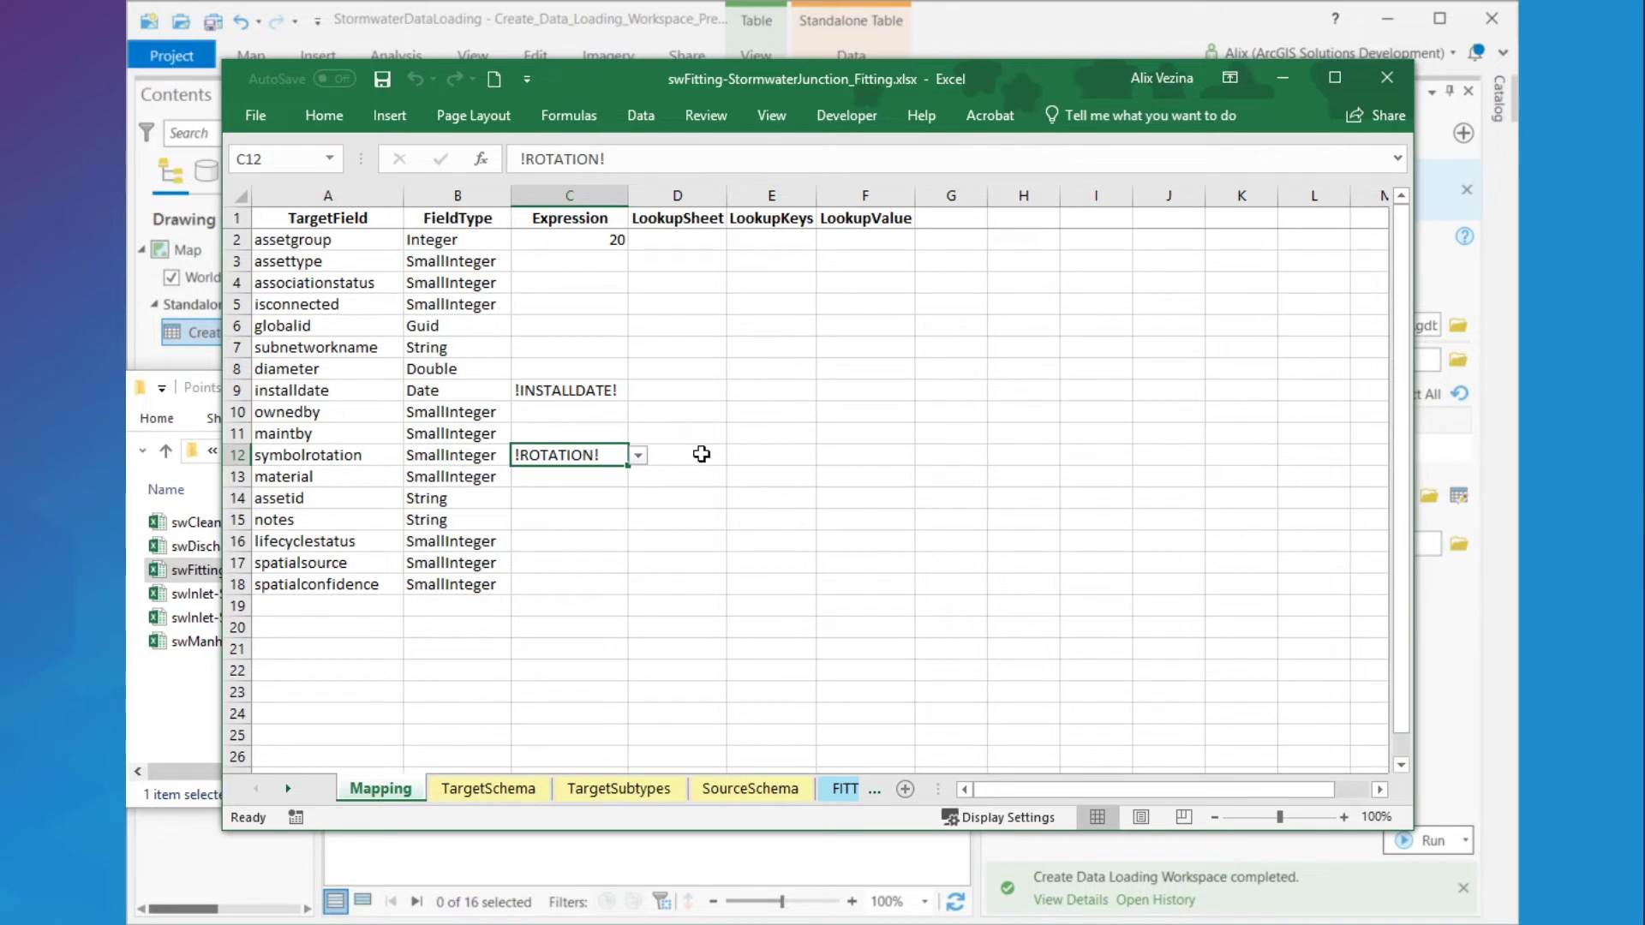
{"action": "left_click_drag", "start_coordinate": [938, 789], "coordinate": [1265, 790]}
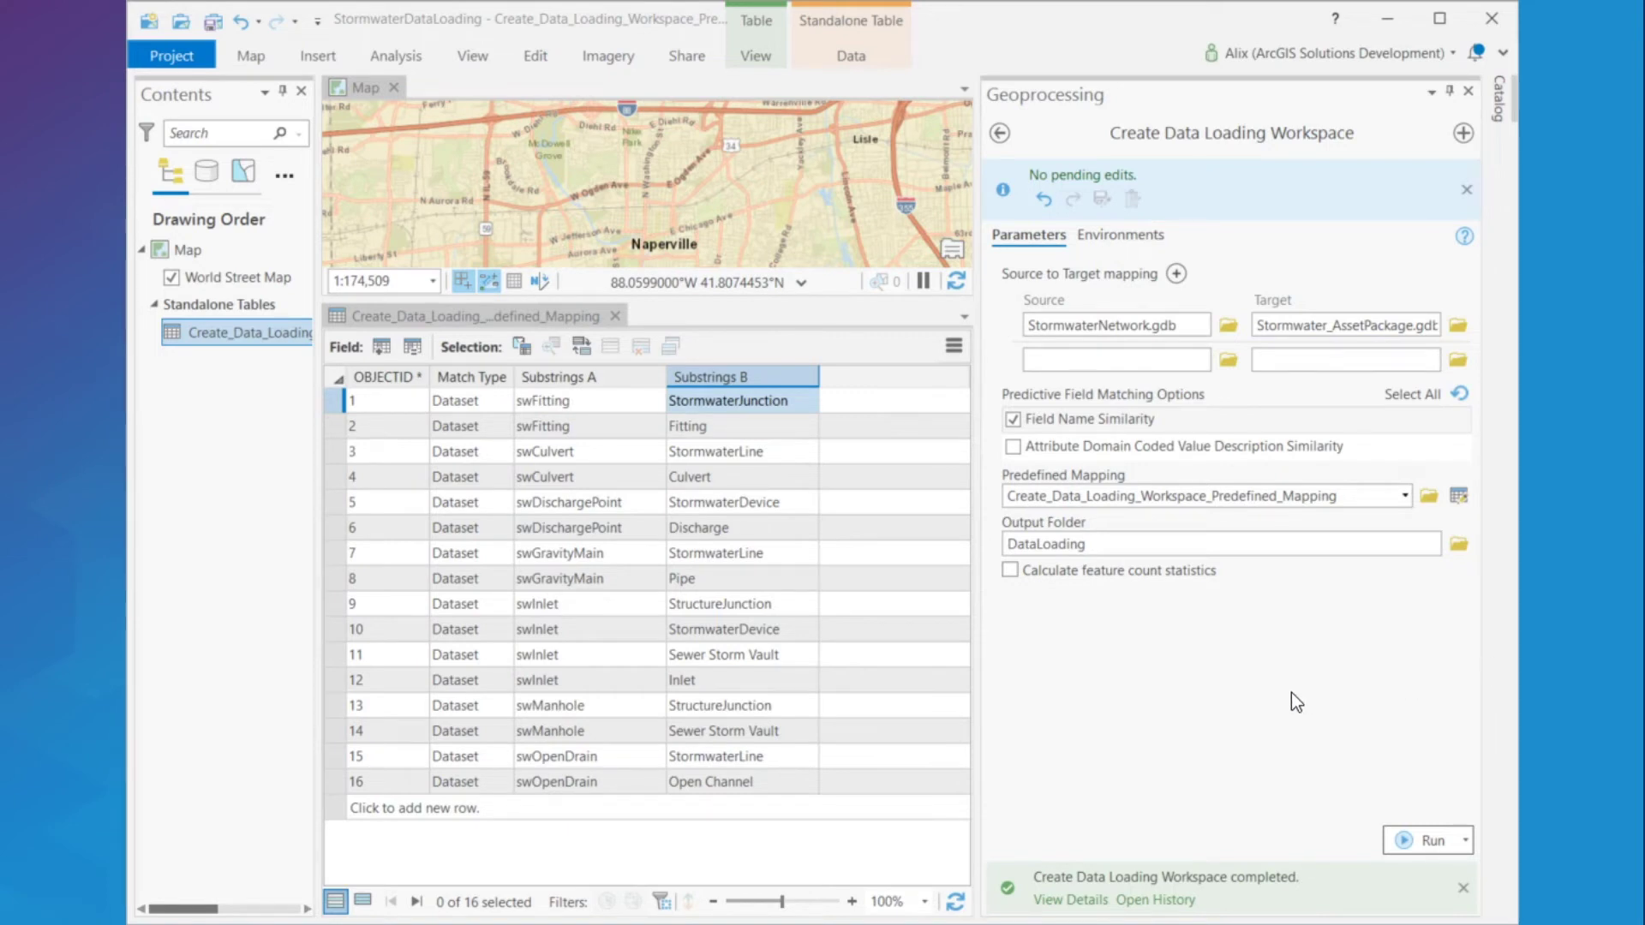
- Also enable Attribute Domain Coded Value Description Similarity and run the tool with Run Now
{"action": "left_click", "coordinate": [1012, 447]}
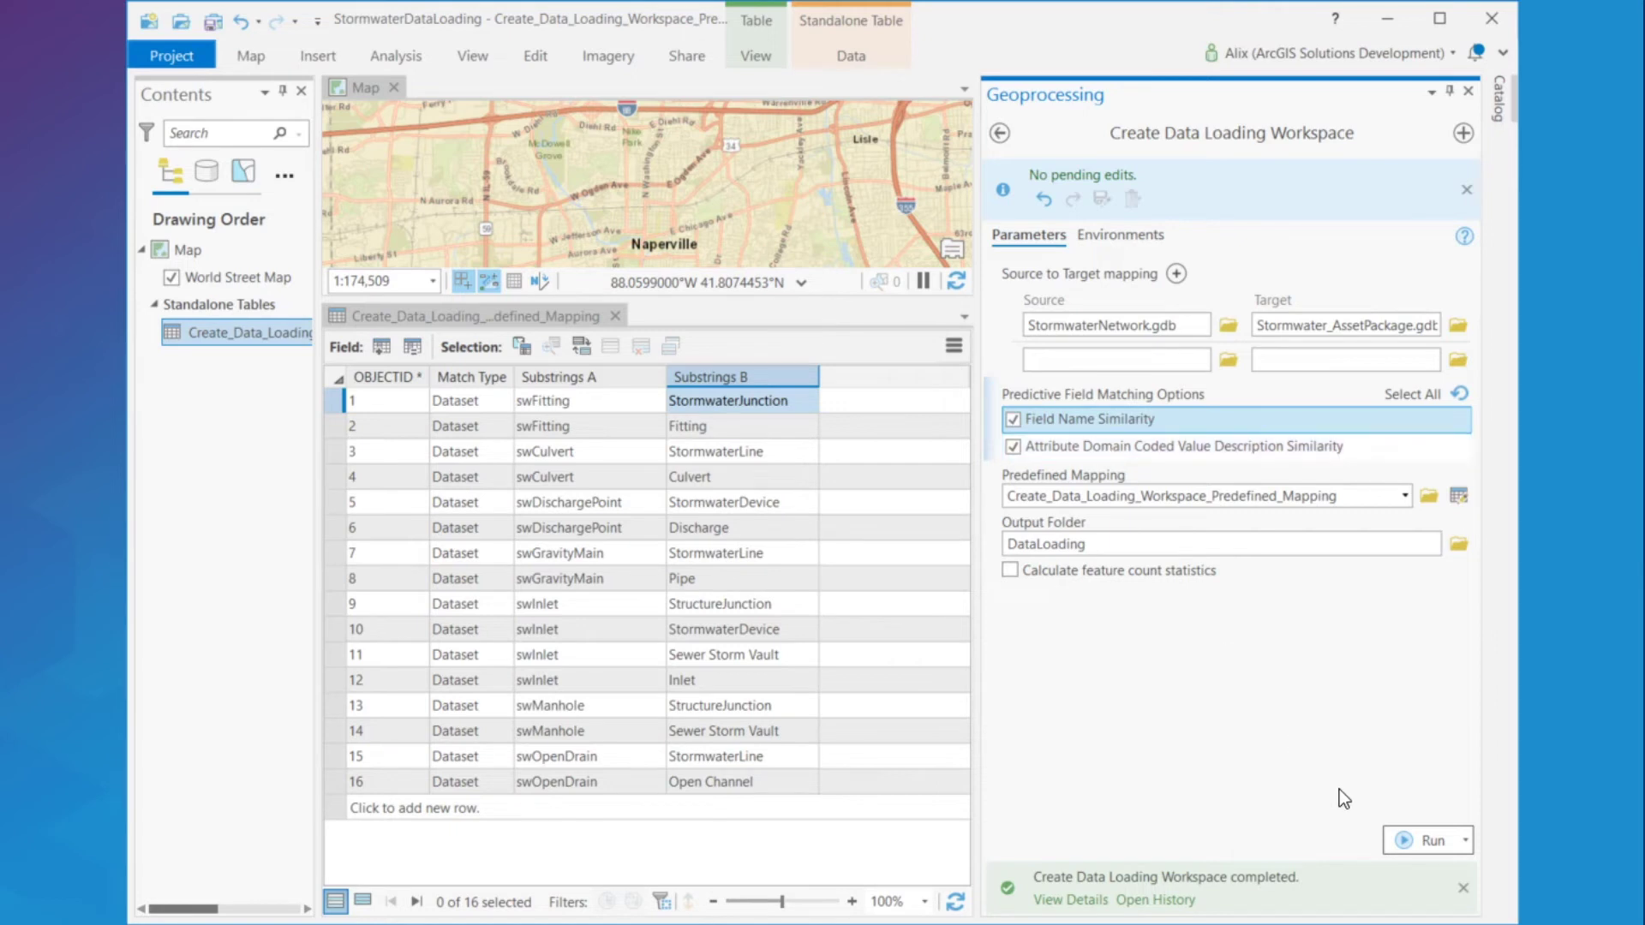
{"action": "left_click", "coordinate": [1389, 846]}
{"action": "left_click", "coordinate": [1409, 778]}
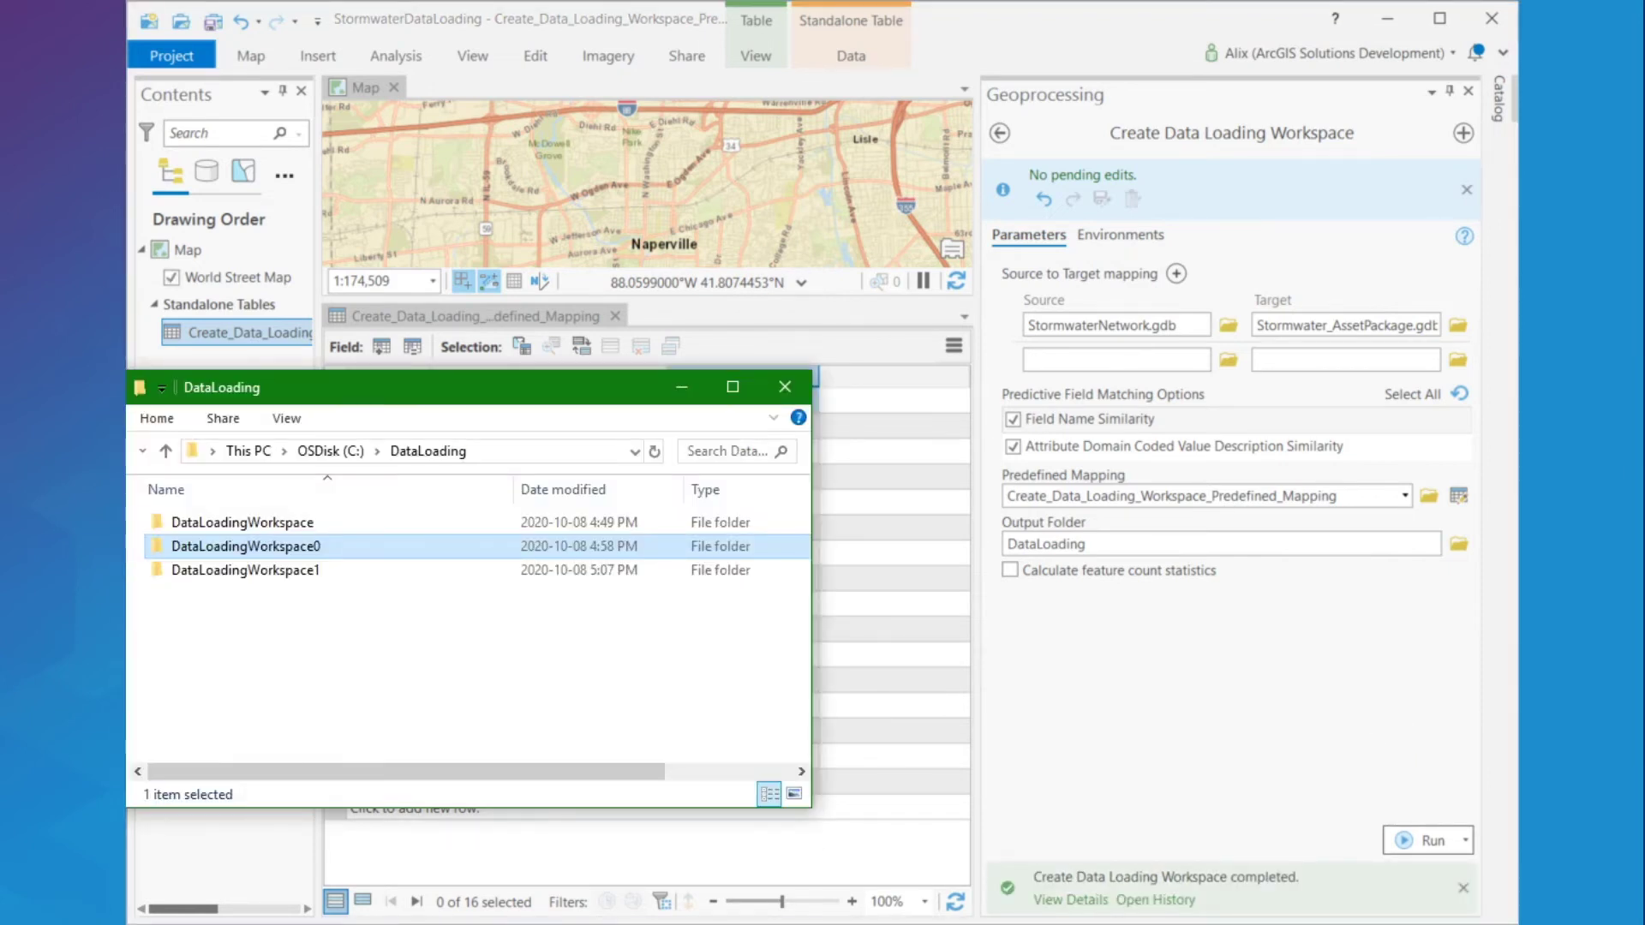
- Open the swFitting mapping workbook from DataLoadingWorkspace1 > DataMapping > Points in Excel
{"action": "double_click", "coordinate": [310, 575]}
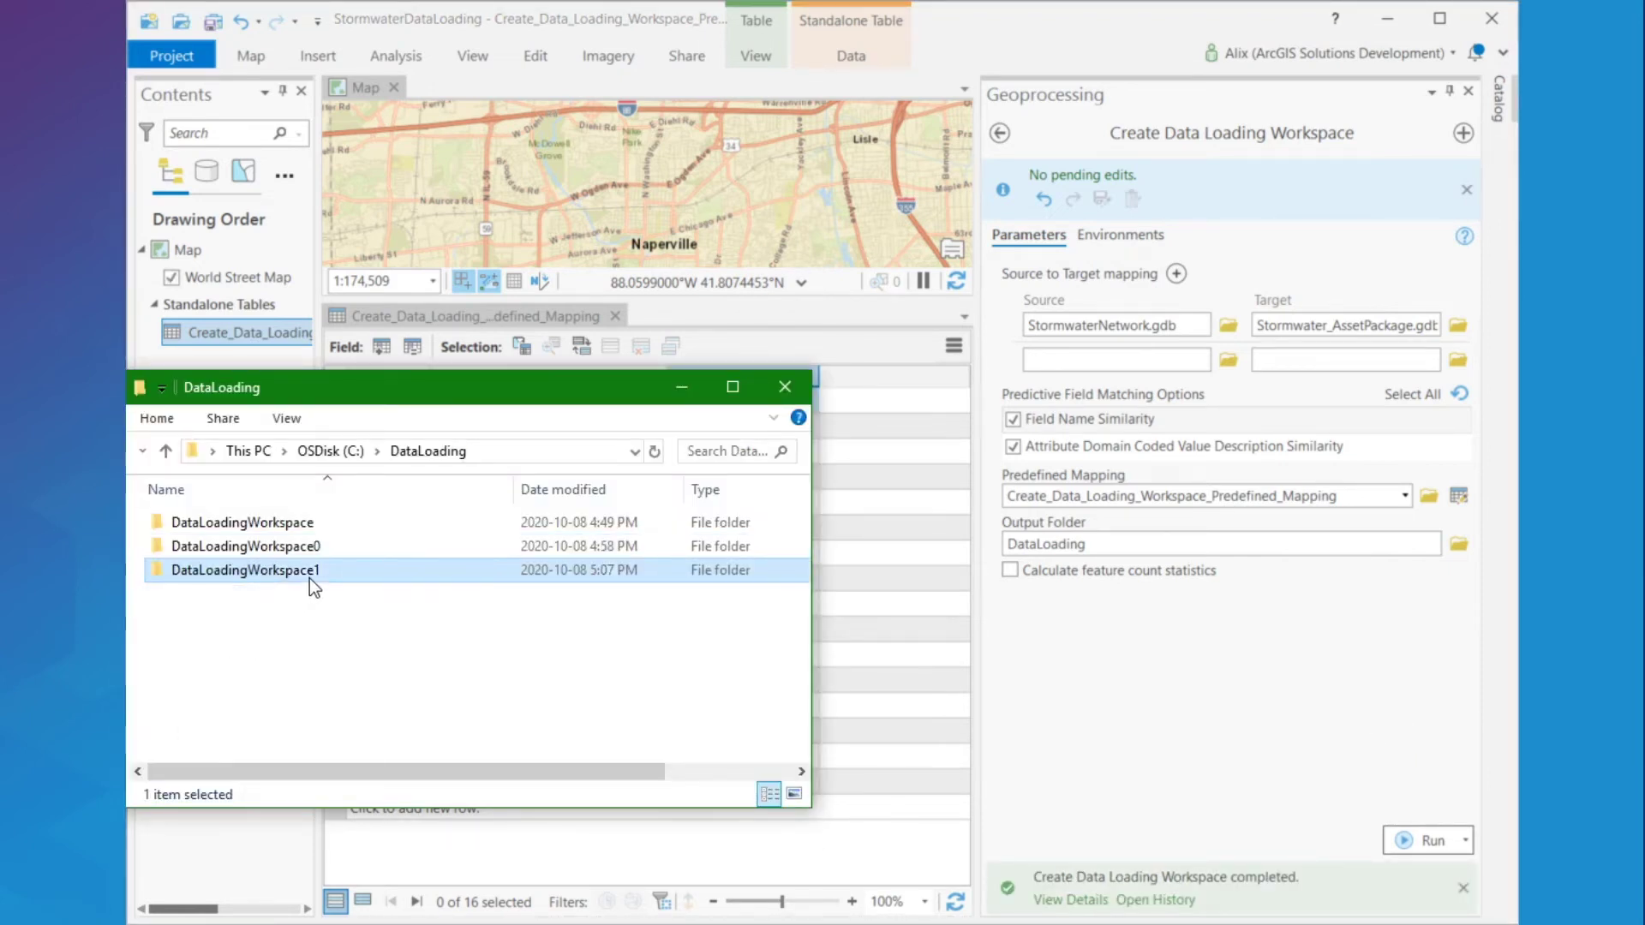
{"action": "double_click", "coordinate": [316, 532]}
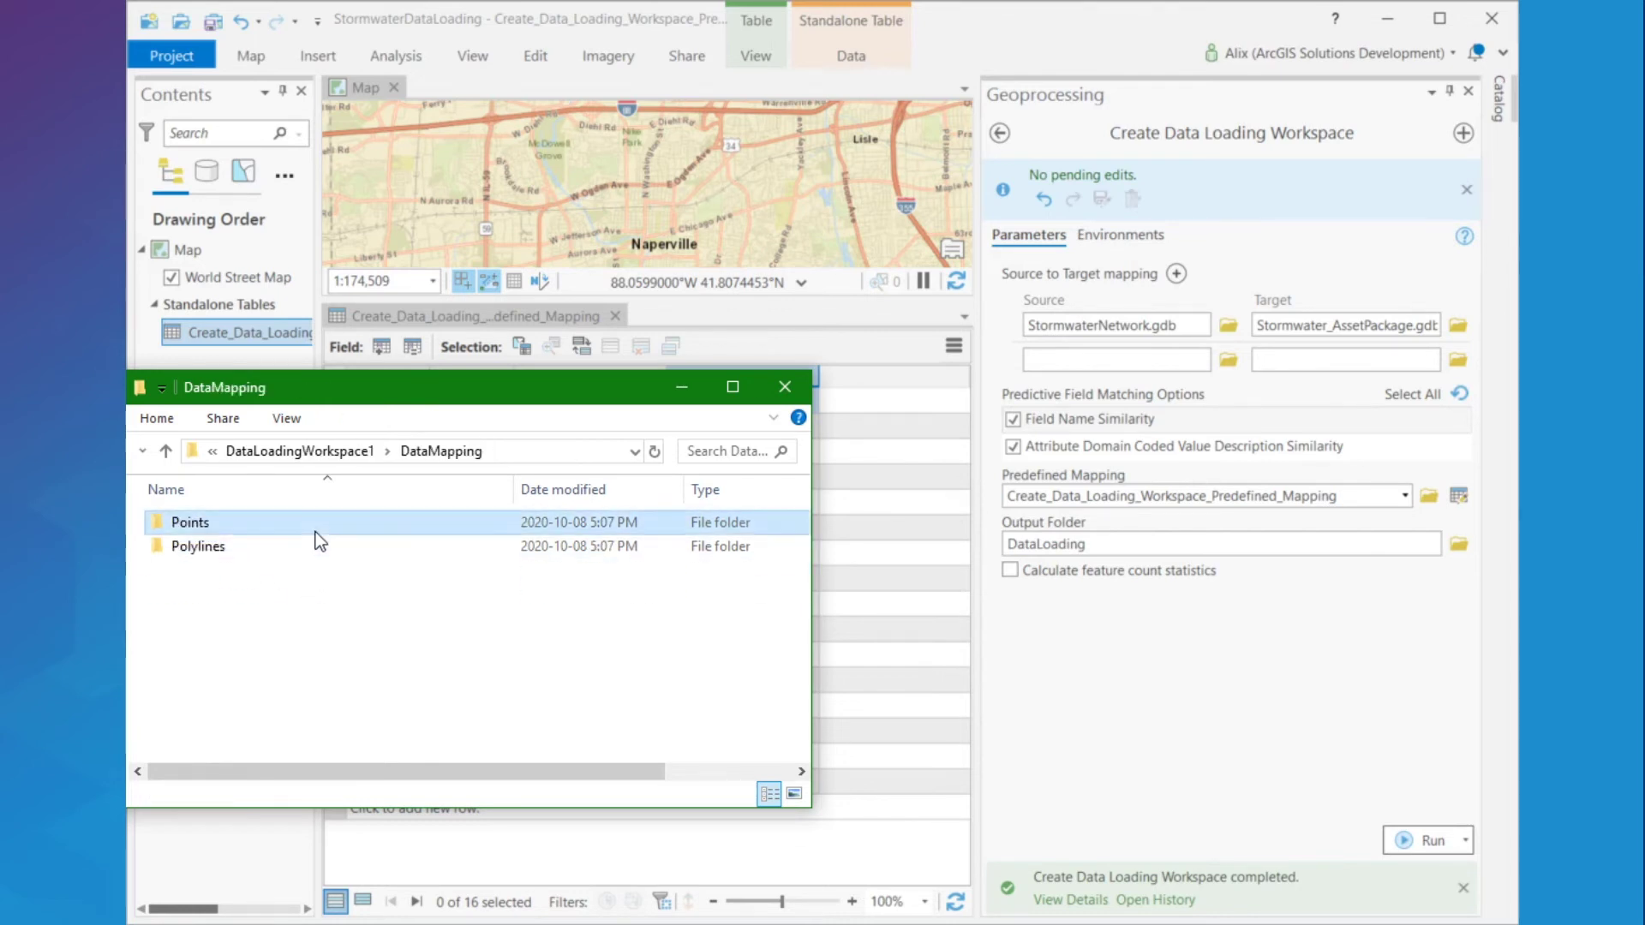
{"action": "double_click", "coordinate": [315, 532]}
{"action": "left_click", "coordinate": [324, 572]}
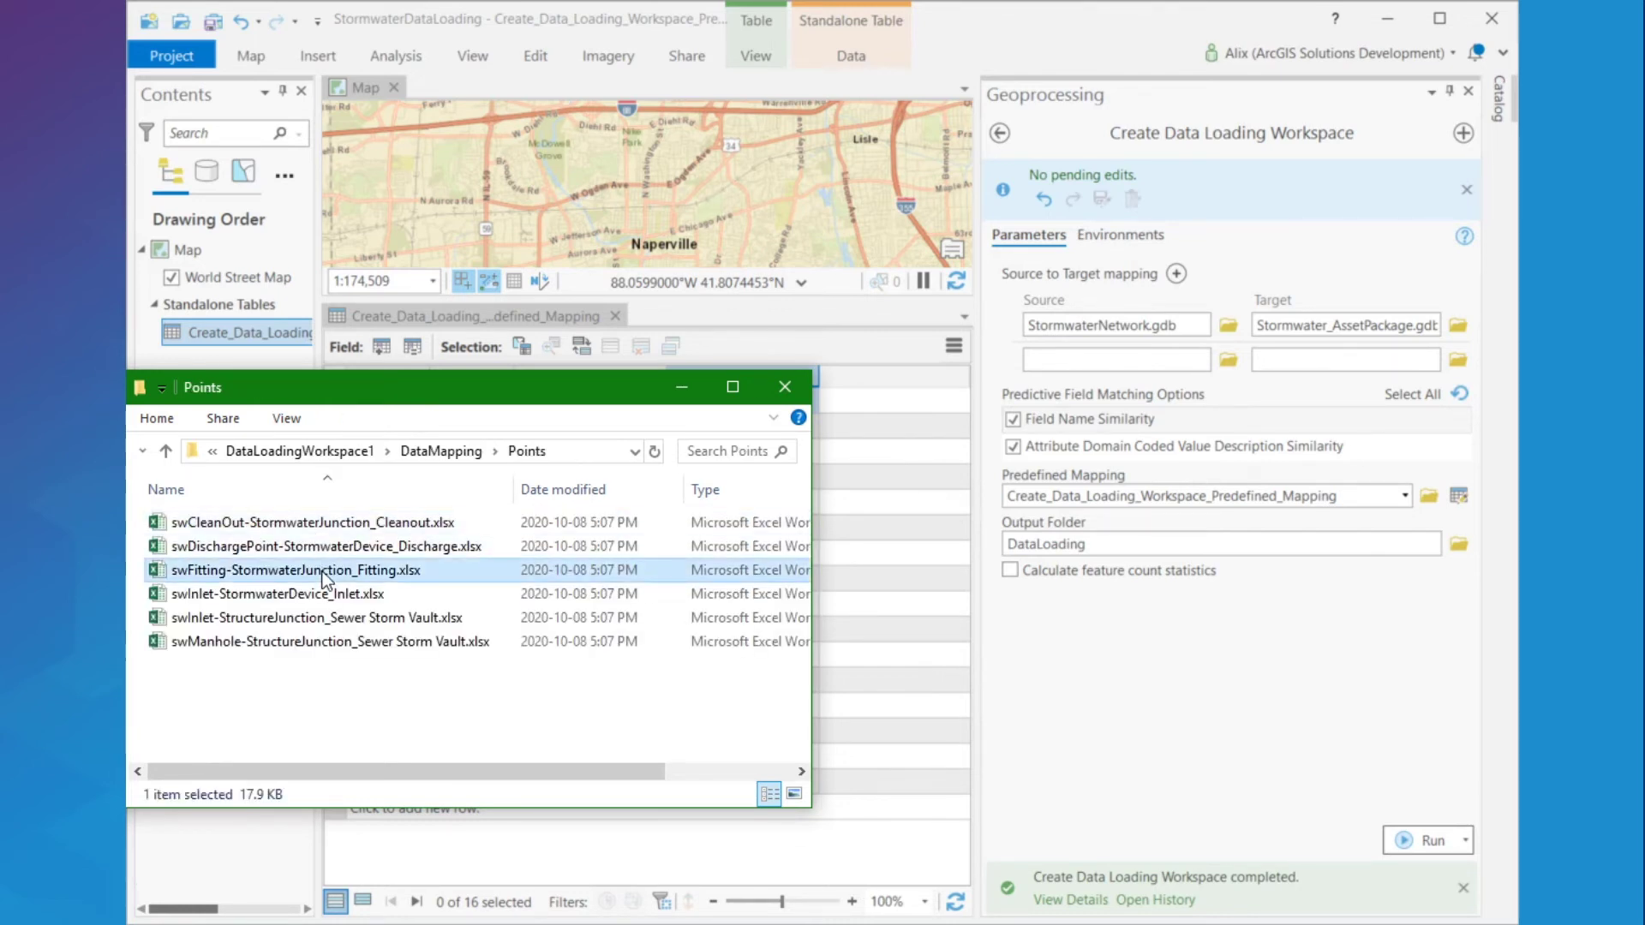
{"action": "double_click", "coordinate": [322, 572]}
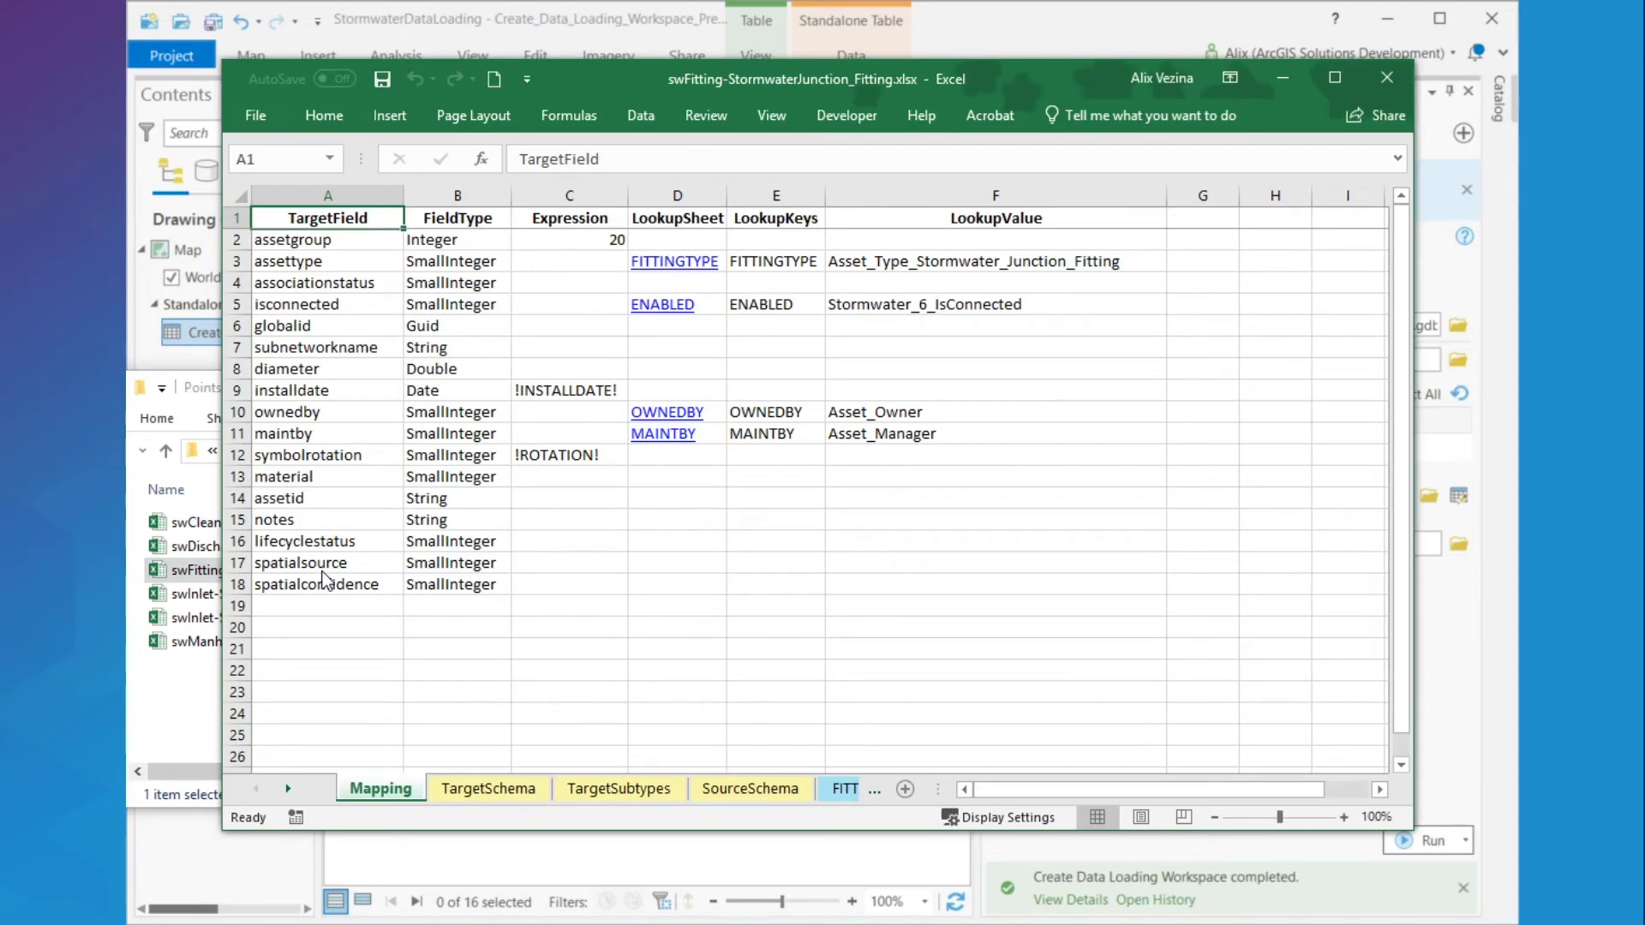
{"action": "left_click_drag", "start_coordinate": [937, 789], "coordinate": [1281, 776]}
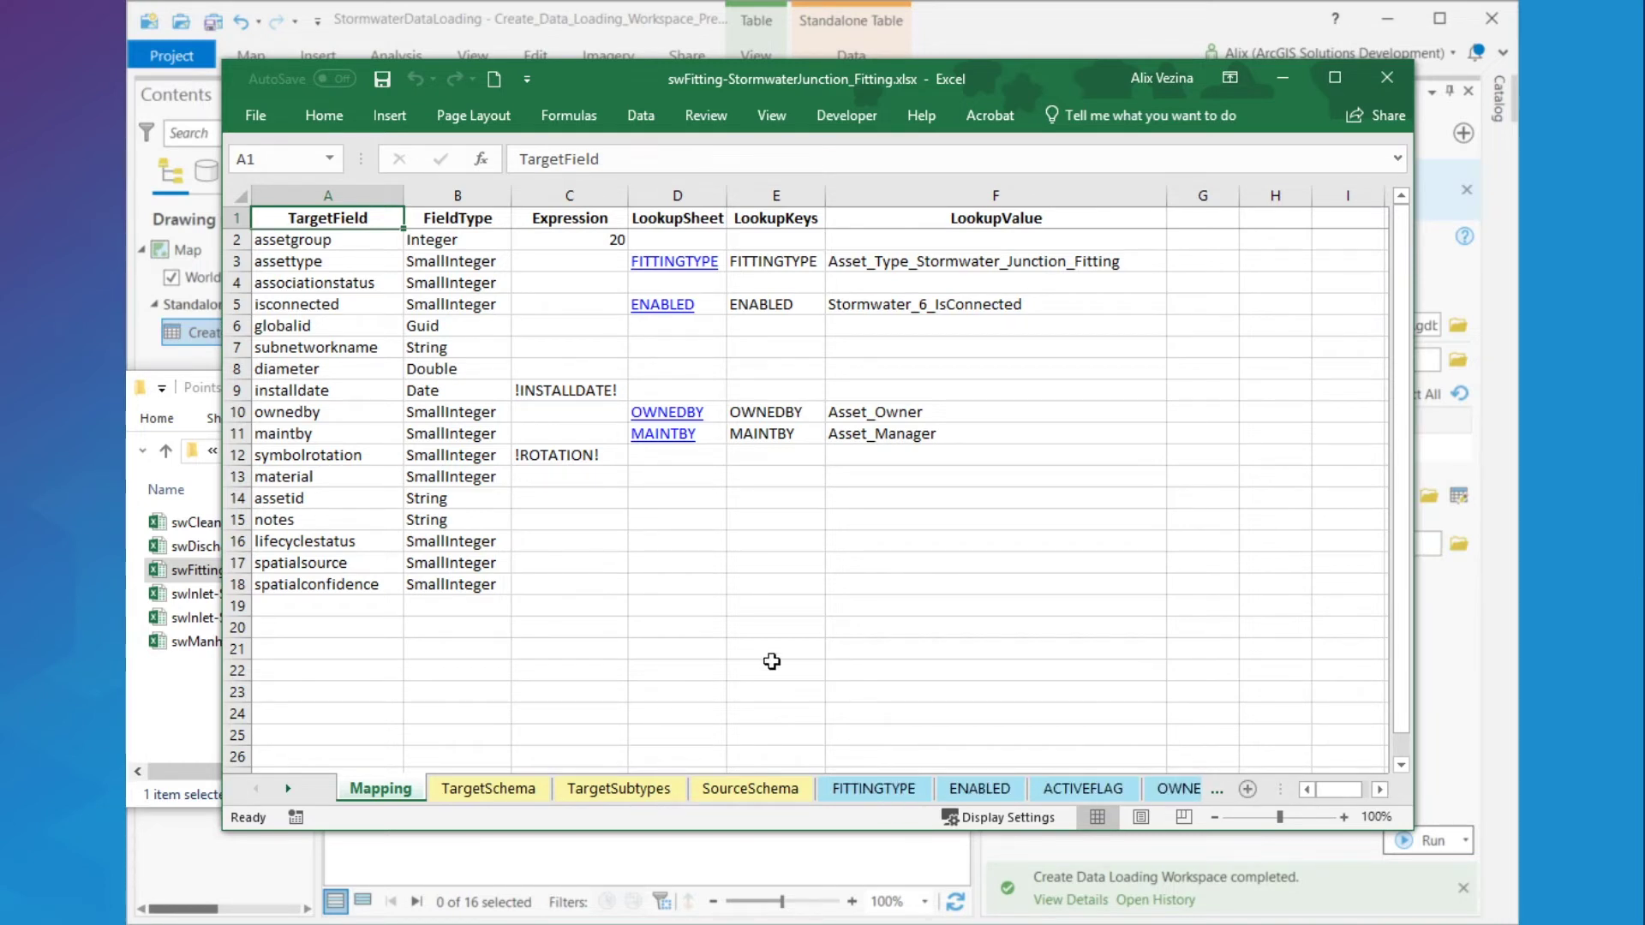
- Check the ENABLED and FITTINGTYPE sheets: Cap maps to 44 End Cap, Bend has no asset type
{"action": "left_click", "coordinate": [343, 304]}
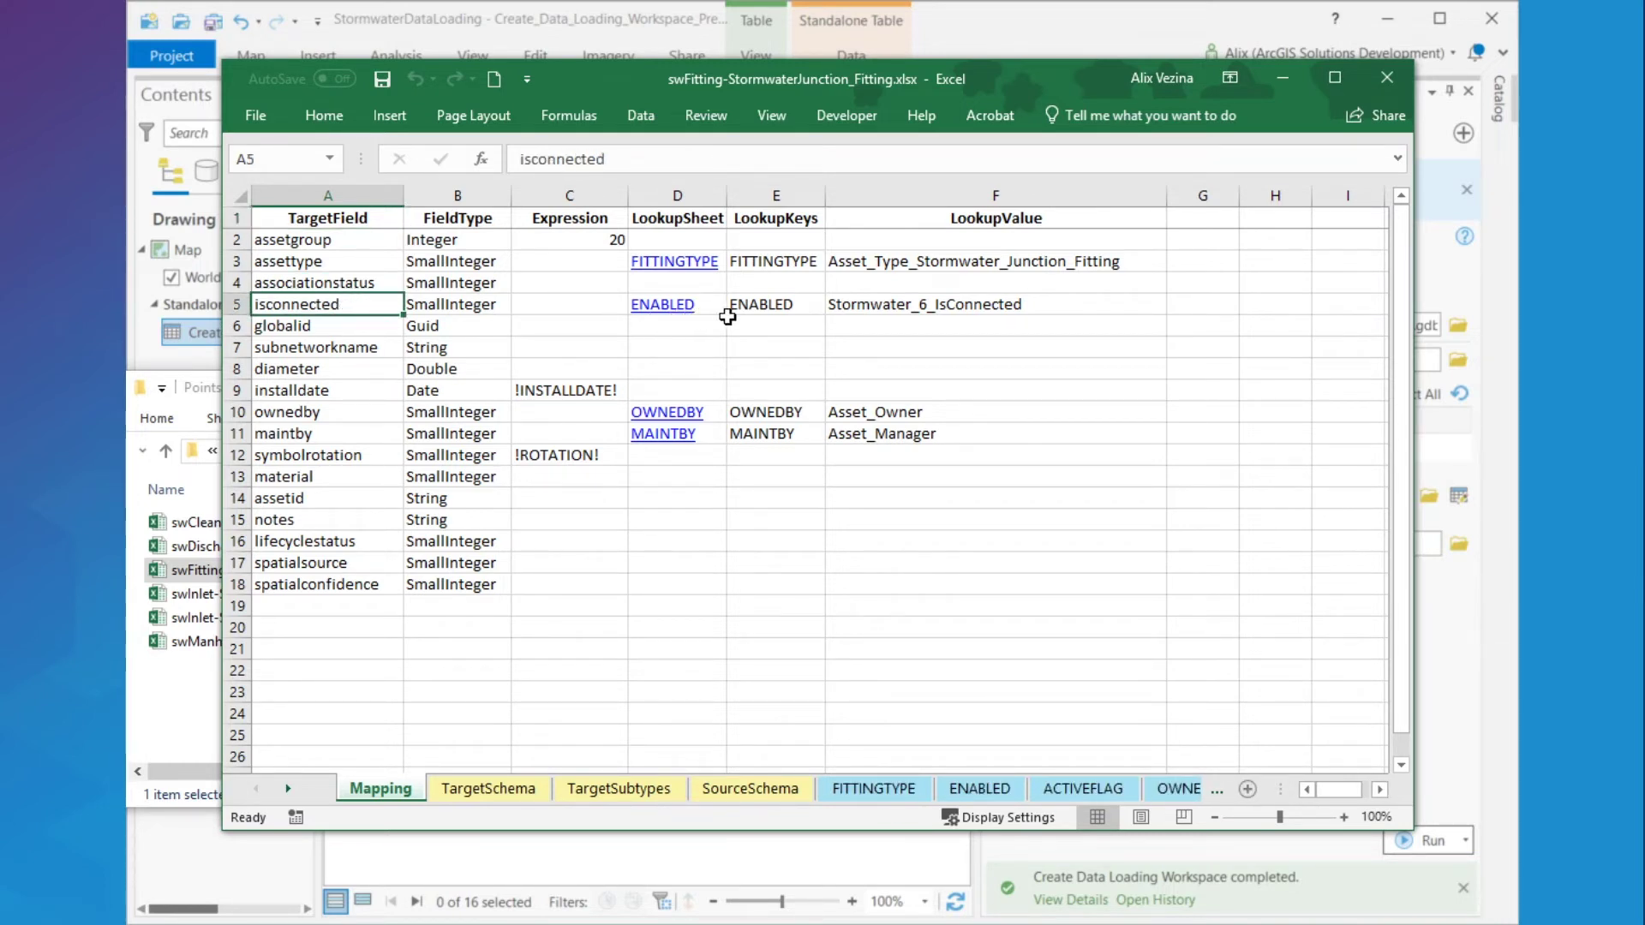
{"action": "left_click", "coordinate": [1005, 791]}
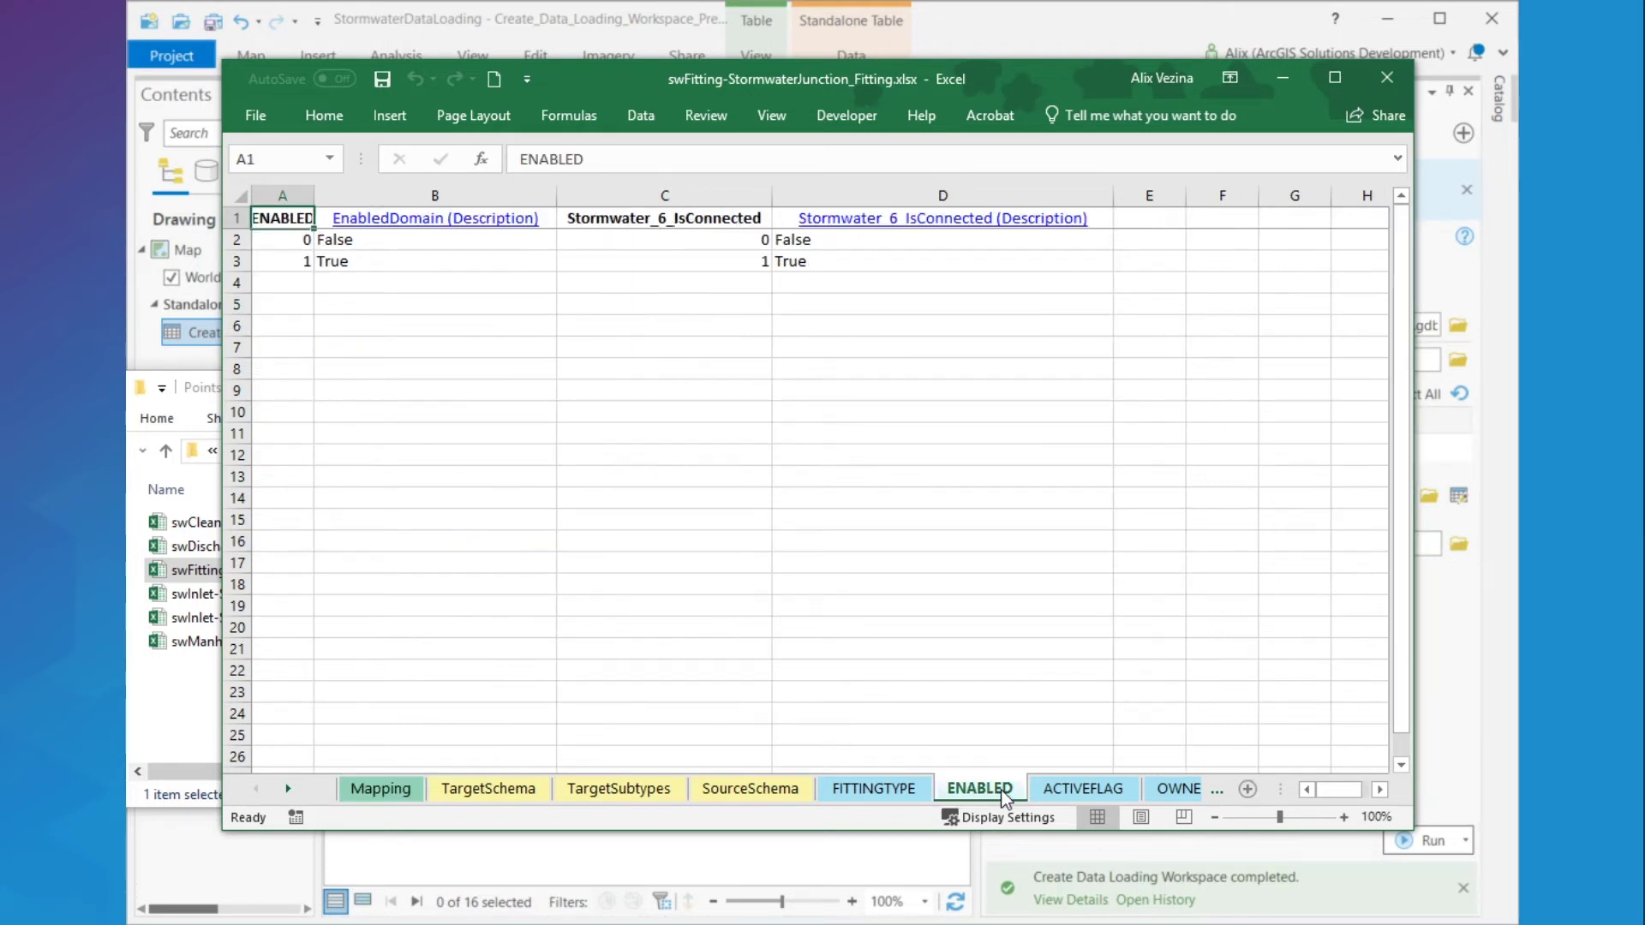
{"action": "left_click", "coordinate": [891, 786]}
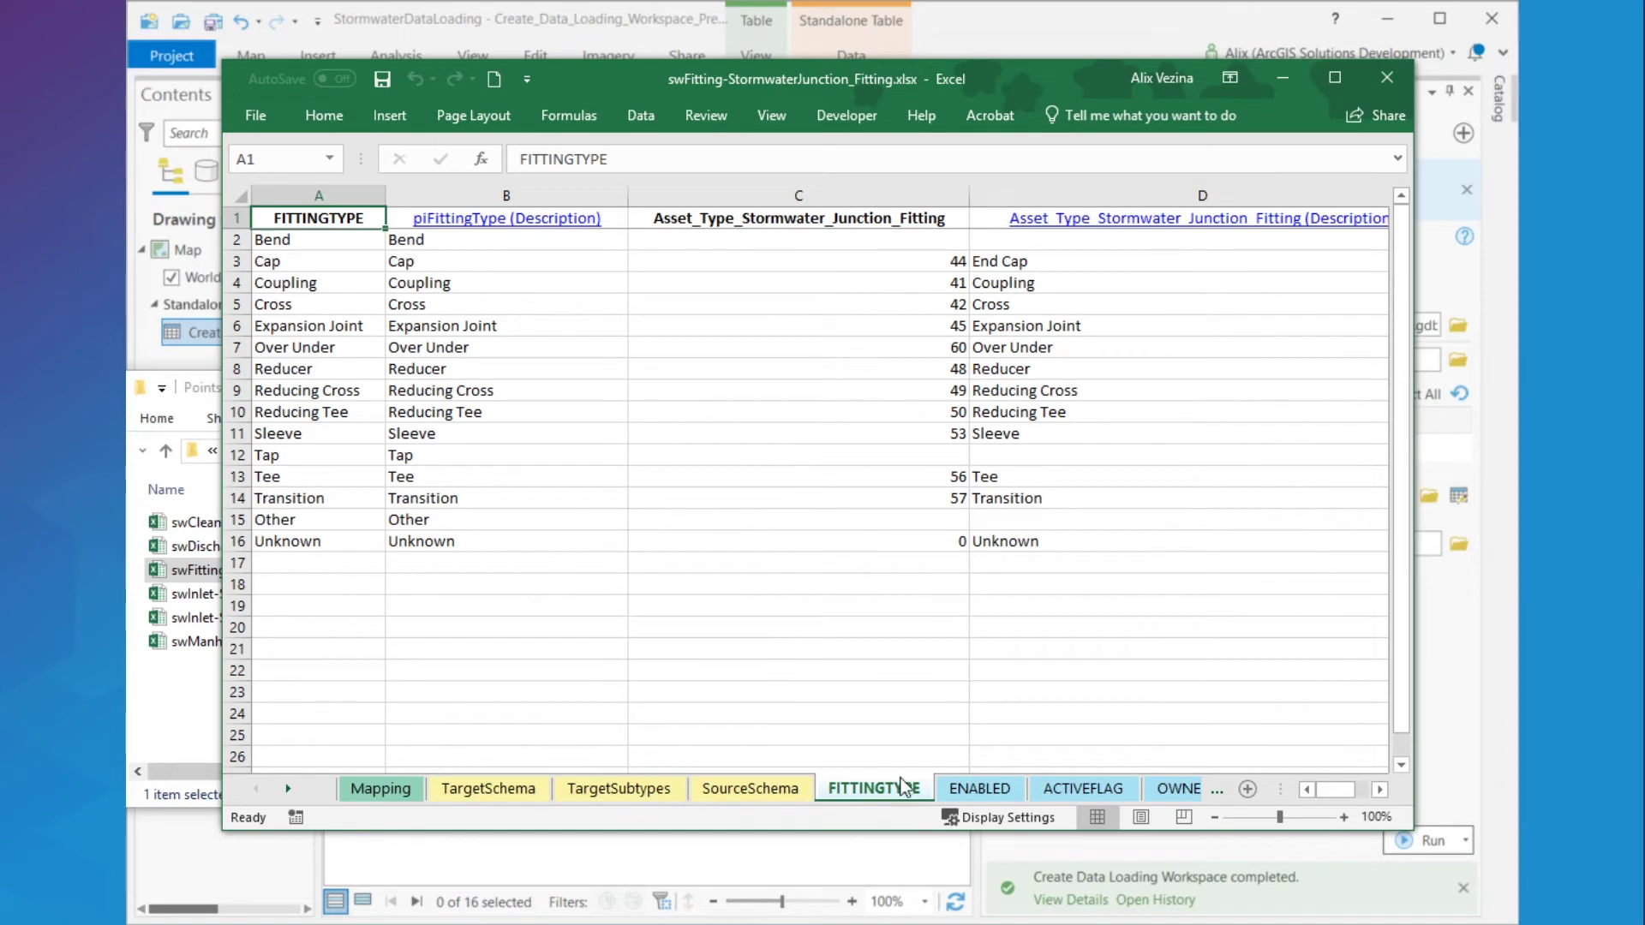
{"action": "left_click", "coordinate": [1028, 258]}
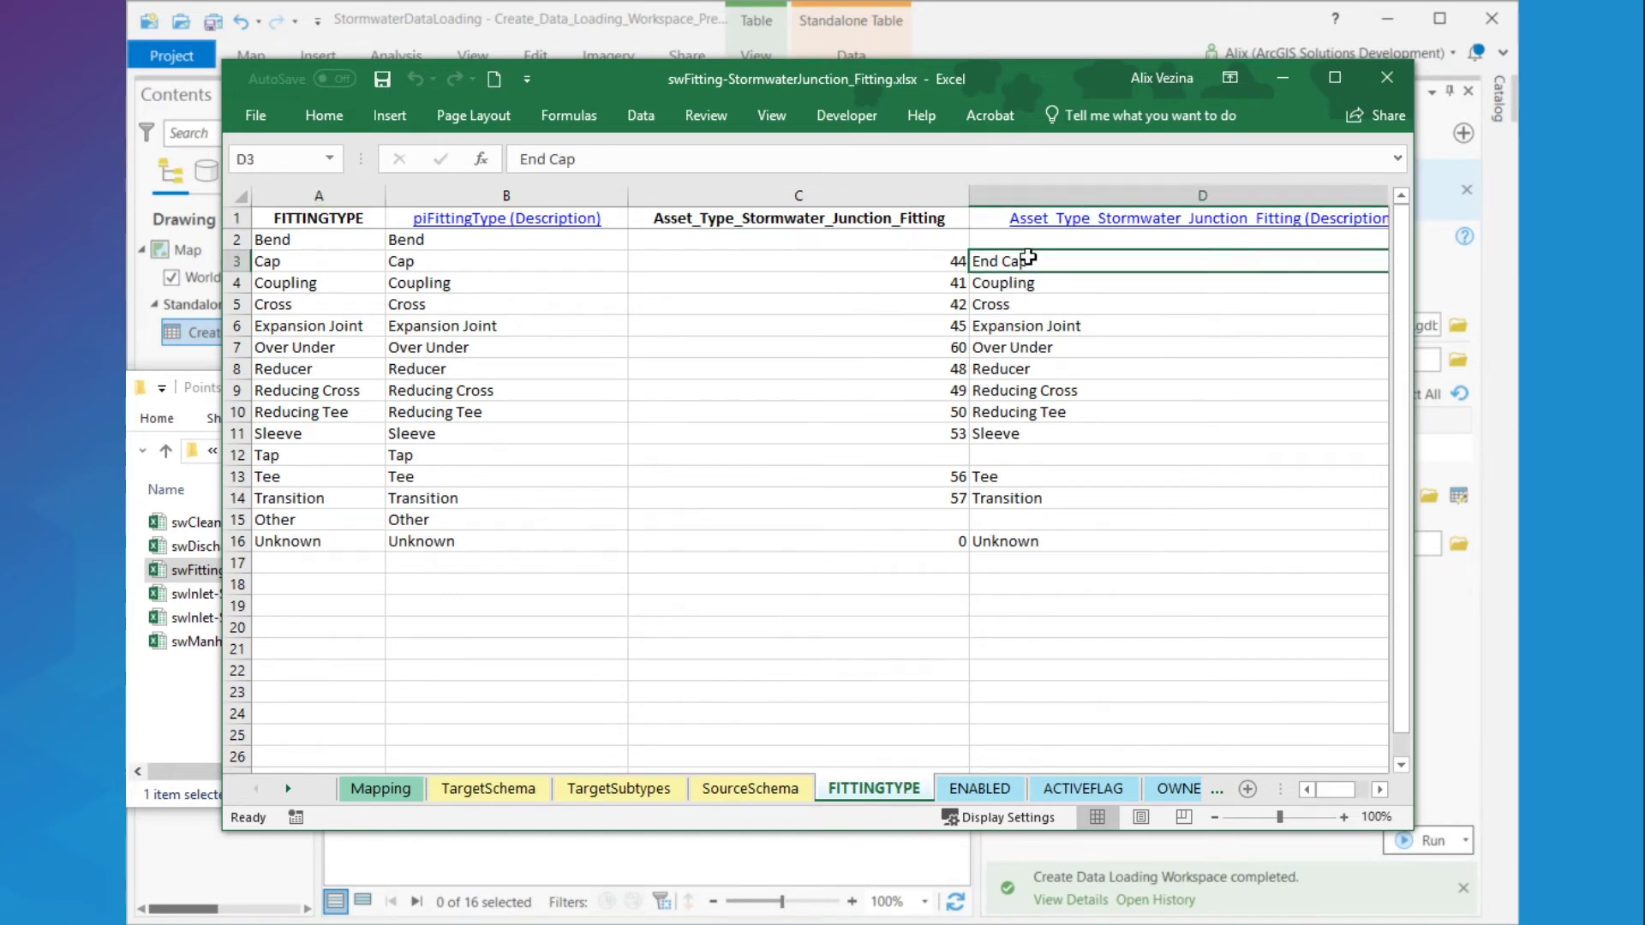
{"action": "left_click", "coordinate": [549, 264]}
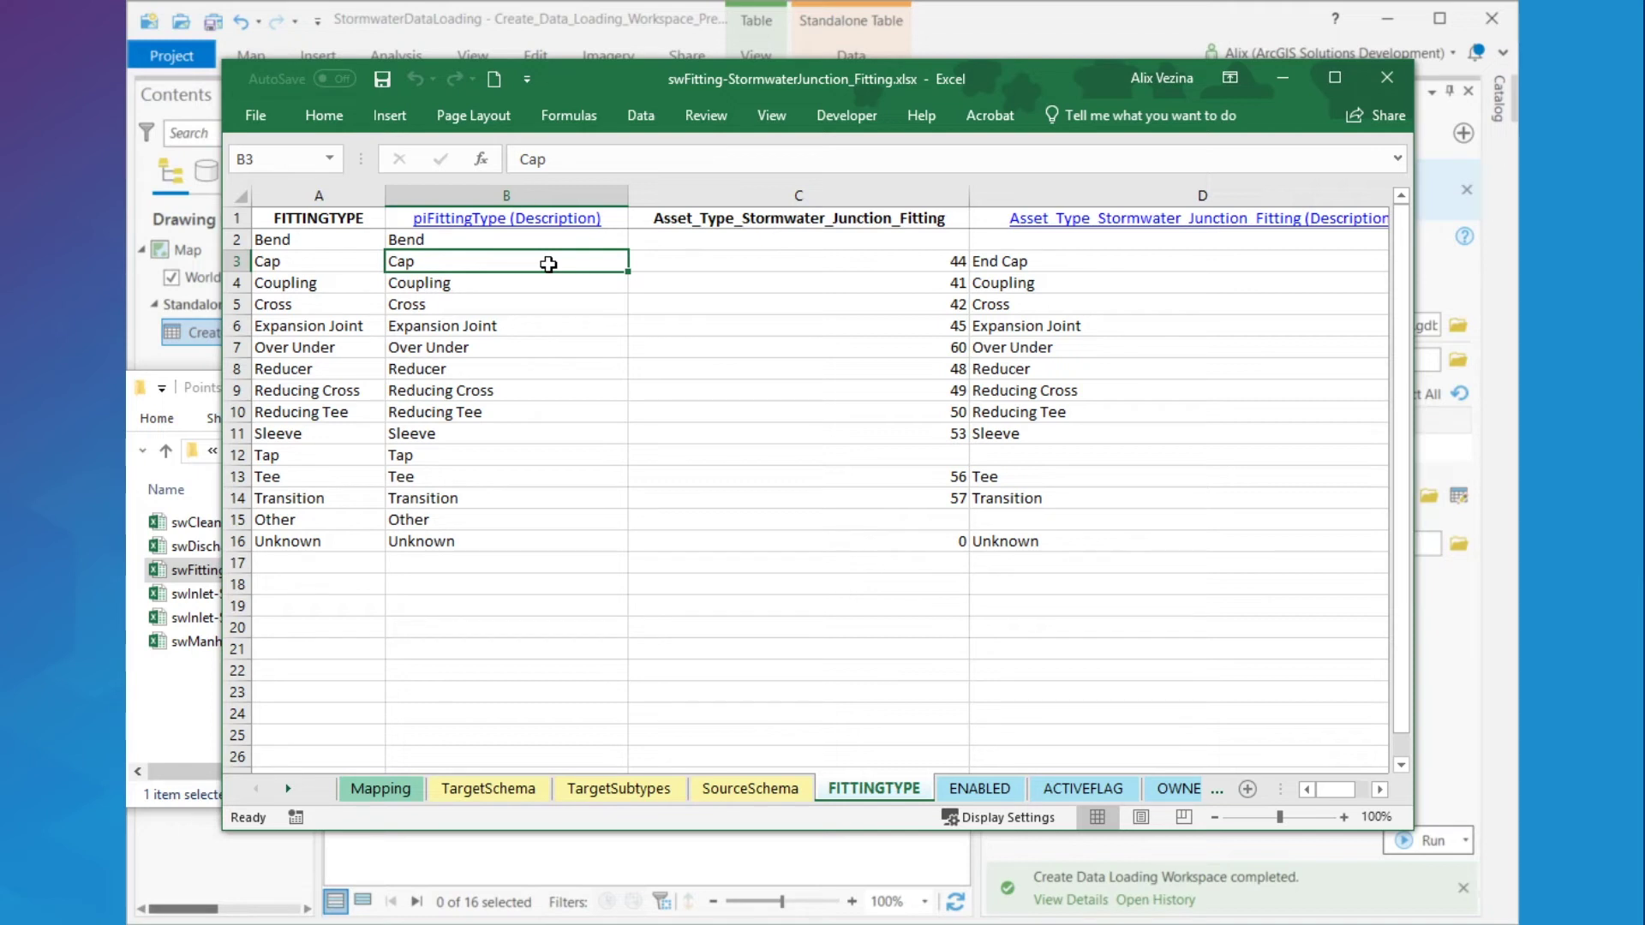
{"action": "left_click_drag", "start_coordinate": [855, 244], "coordinate": [1031, 242]}
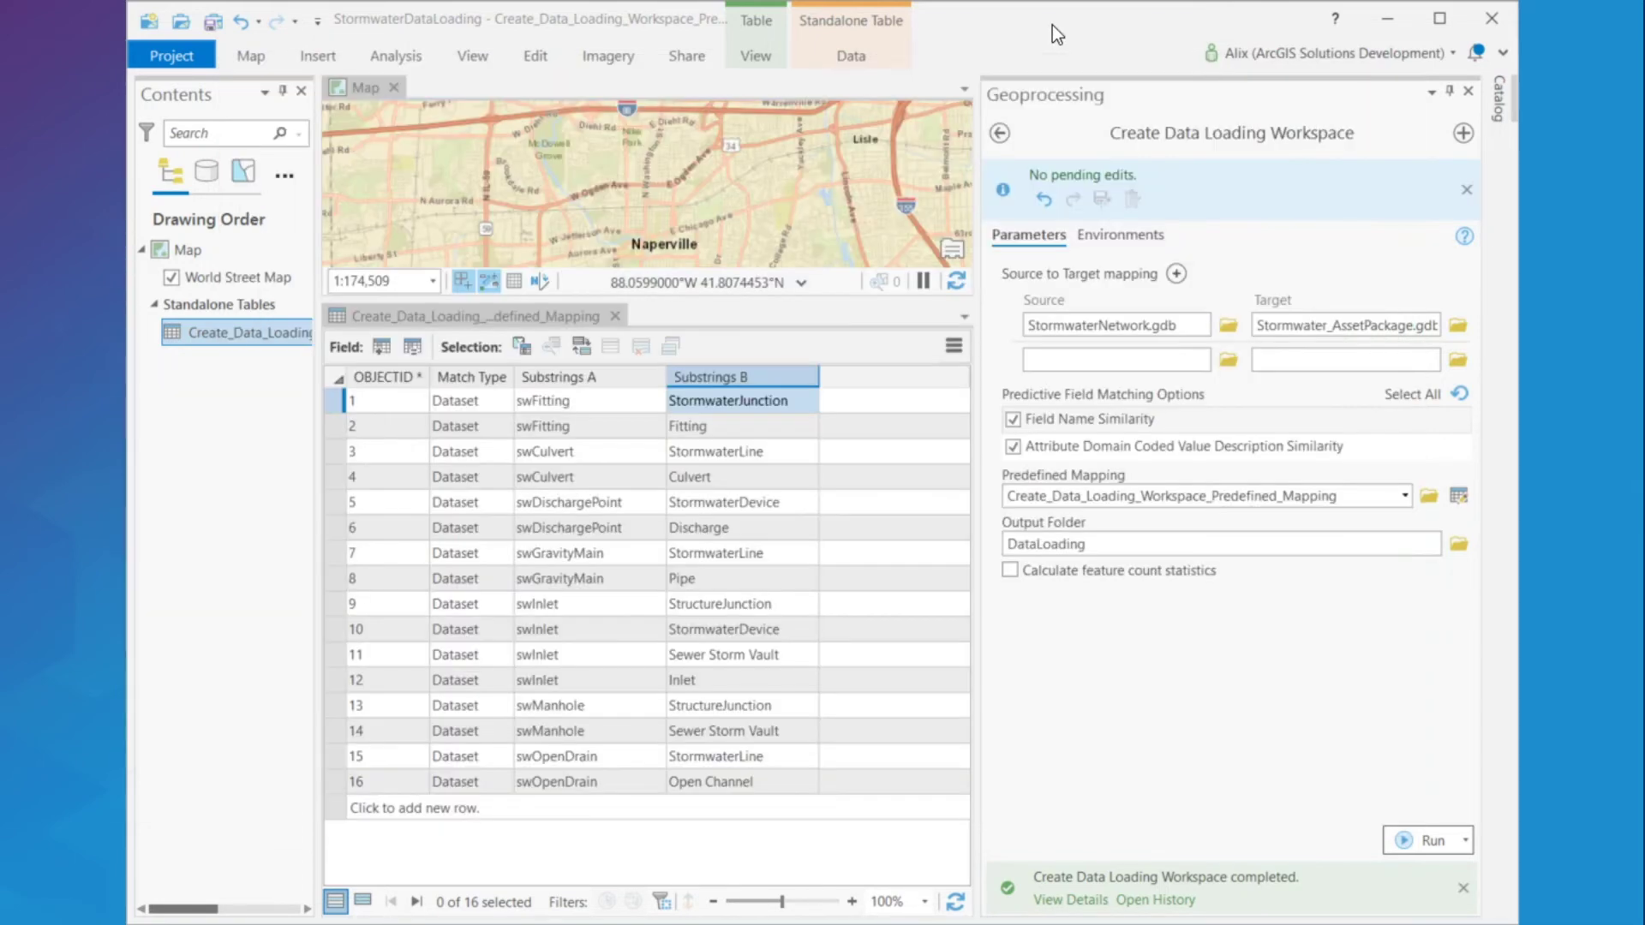
{"action": "left_click", "coordinate": [1052, 26]}
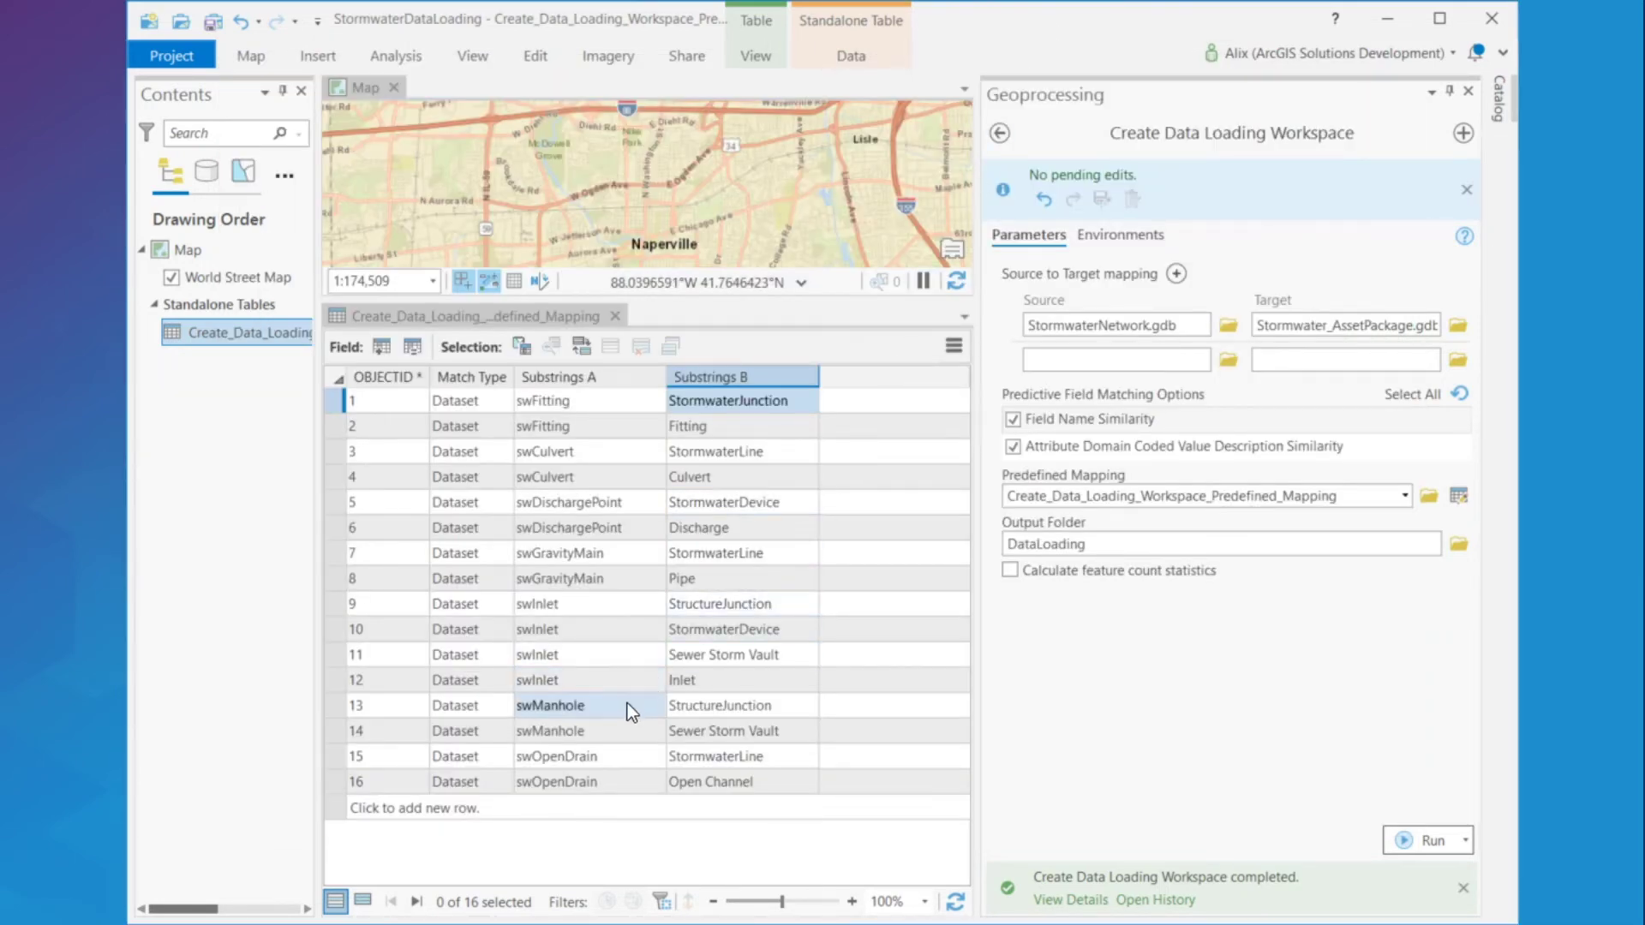
- Add mapping row 17 matching Attribute Domain Bend to Elbow, then rerun the tool immediately
{"action": "left_click", "coordinate": [488, 807]}
{"action": "left_click", "coordinate": [488, 891]}
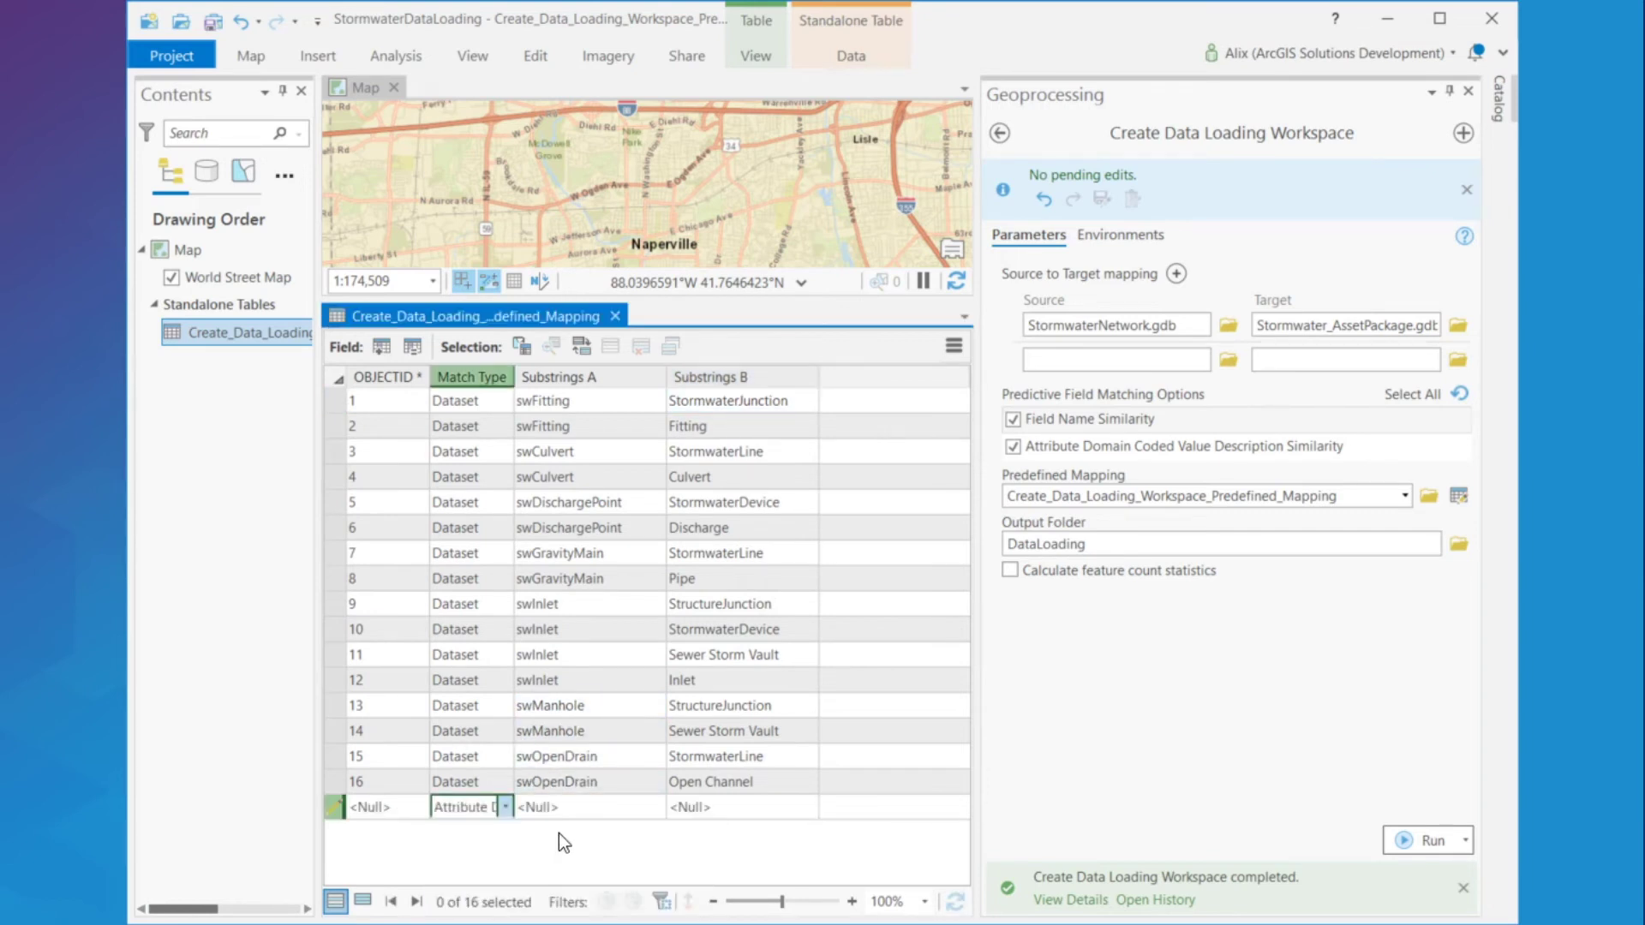
{"action": "left_click", "coordinate": [587, 807]}
{"action": "type", "text": "Bend"}
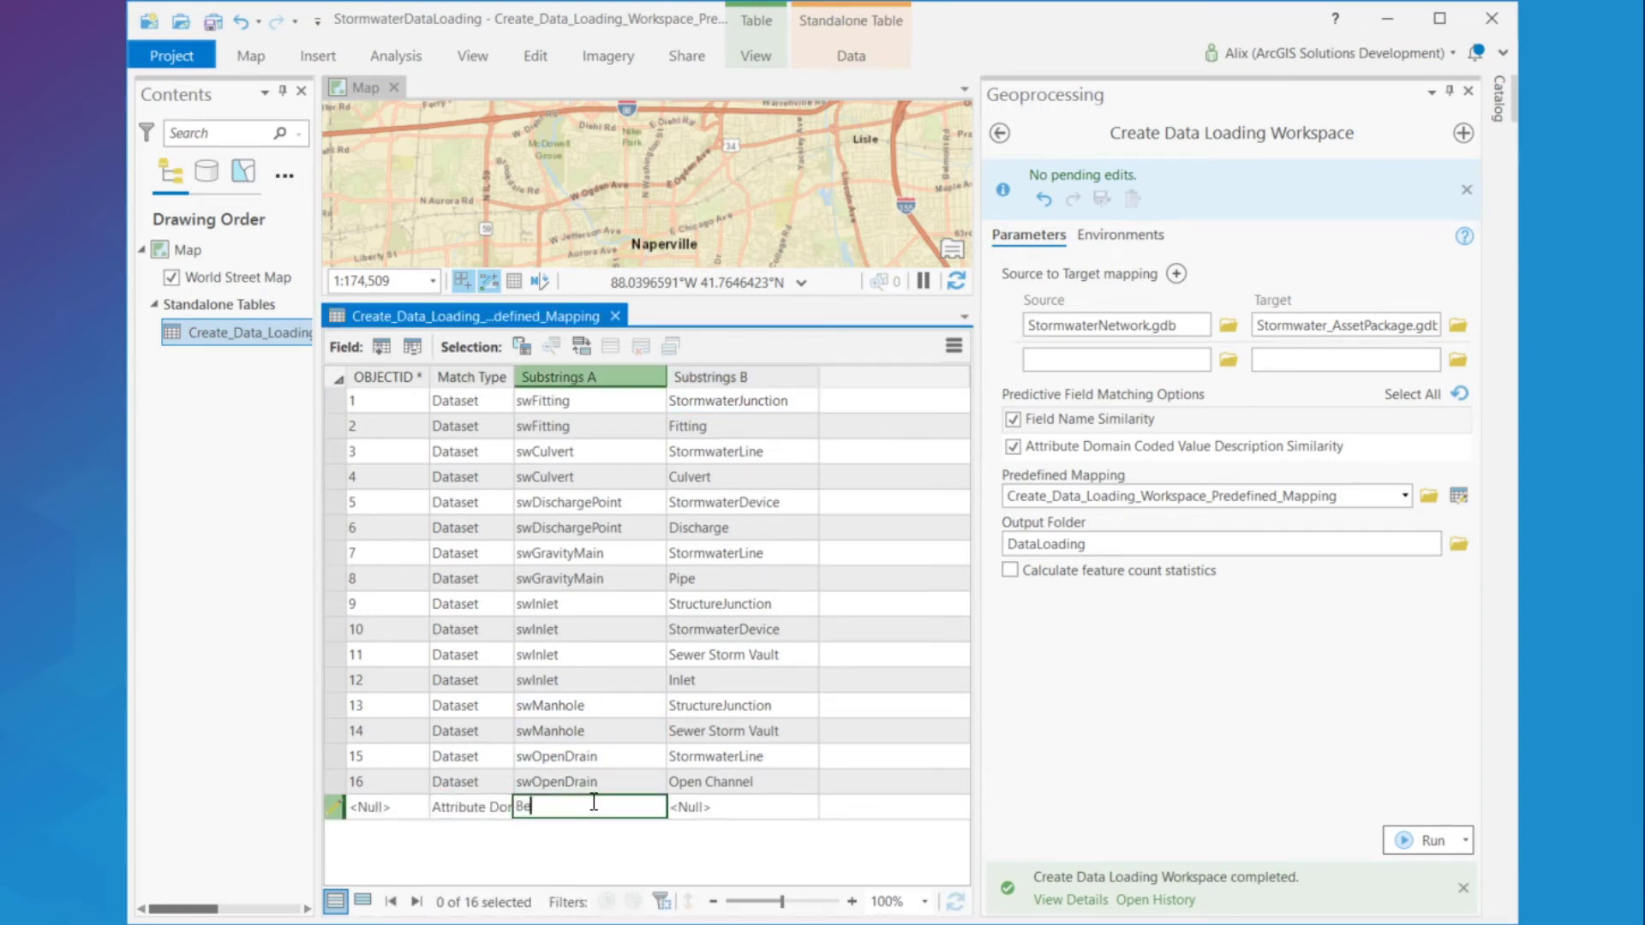
{"action": "left_click", "coordinate": [709, 814]}
{"action": "type", "text": "Blbow"}
{"action": "key", "text": "Return"}
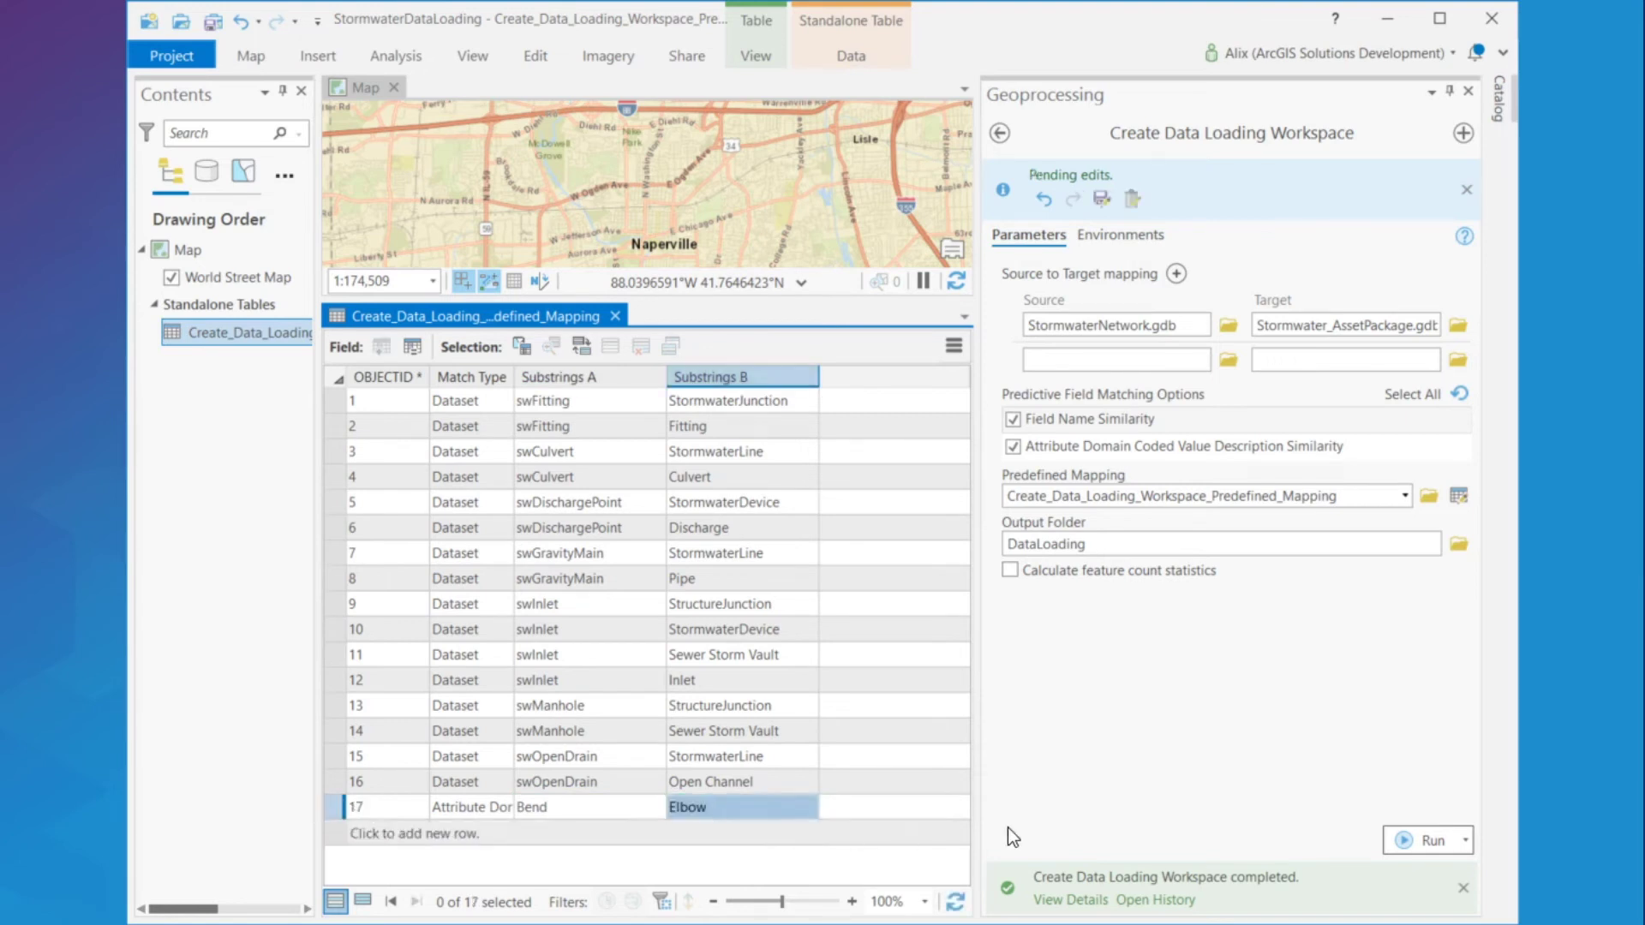
{"action": "left_click", "coordinate": [1410, 850]}
{"action": "left_click", "coordinate": [1414, 780]}
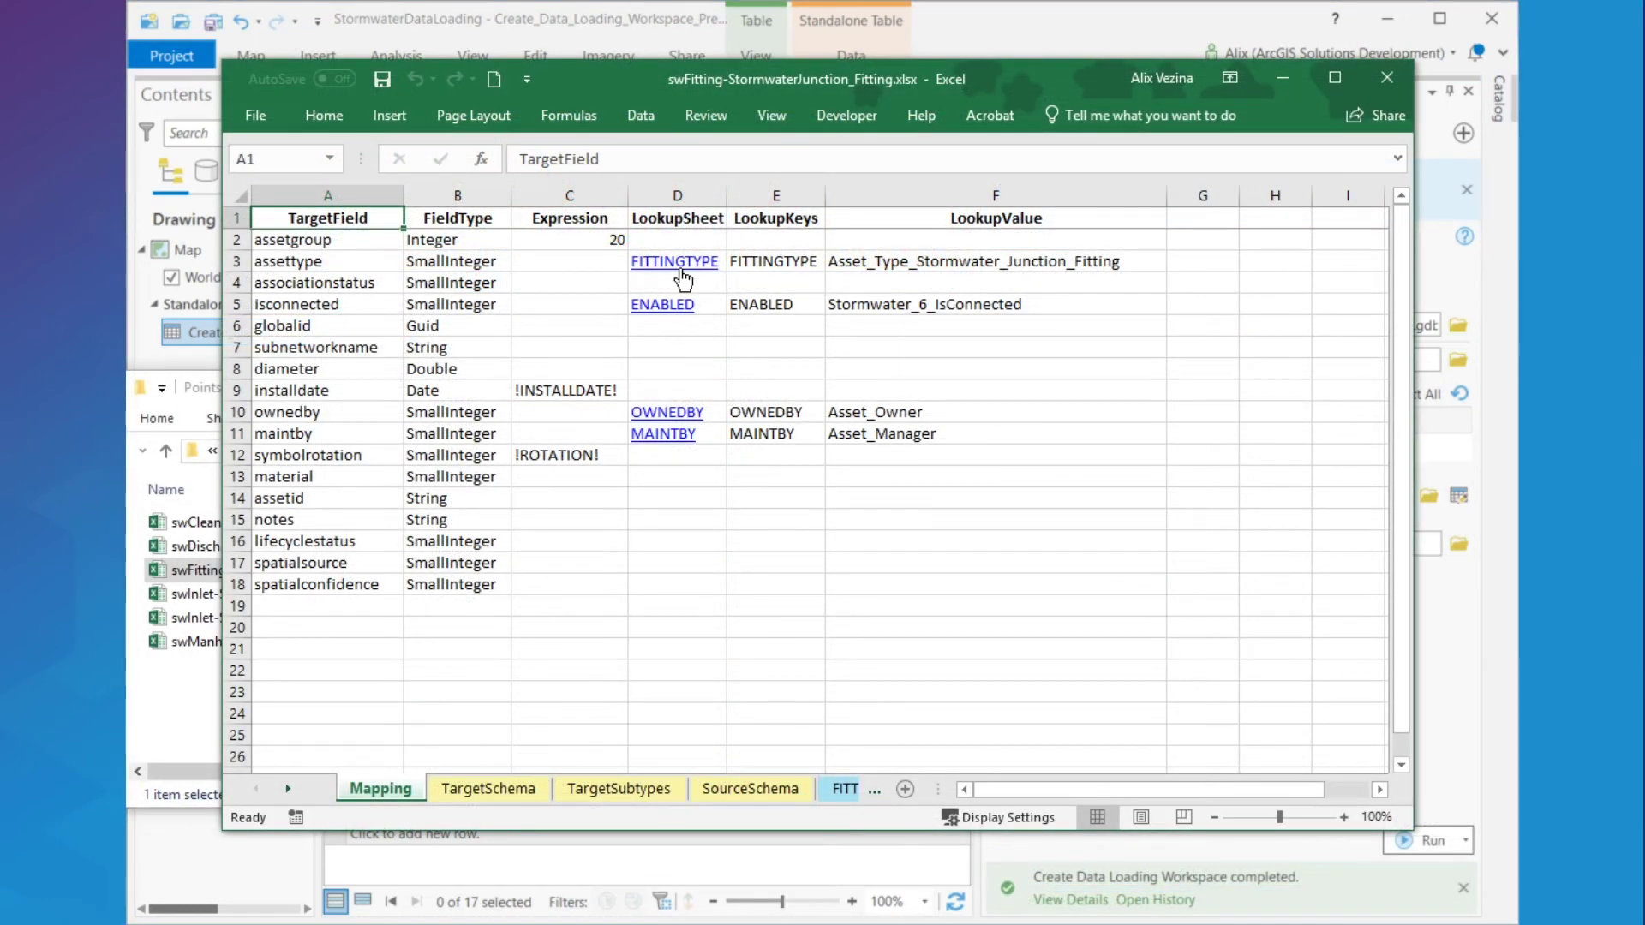
- On the FITTINGTYPE sheet, confirm the Bend row is now paired with 43 Elbow
{"action": "left_click", "coordinate": [846, 795]}
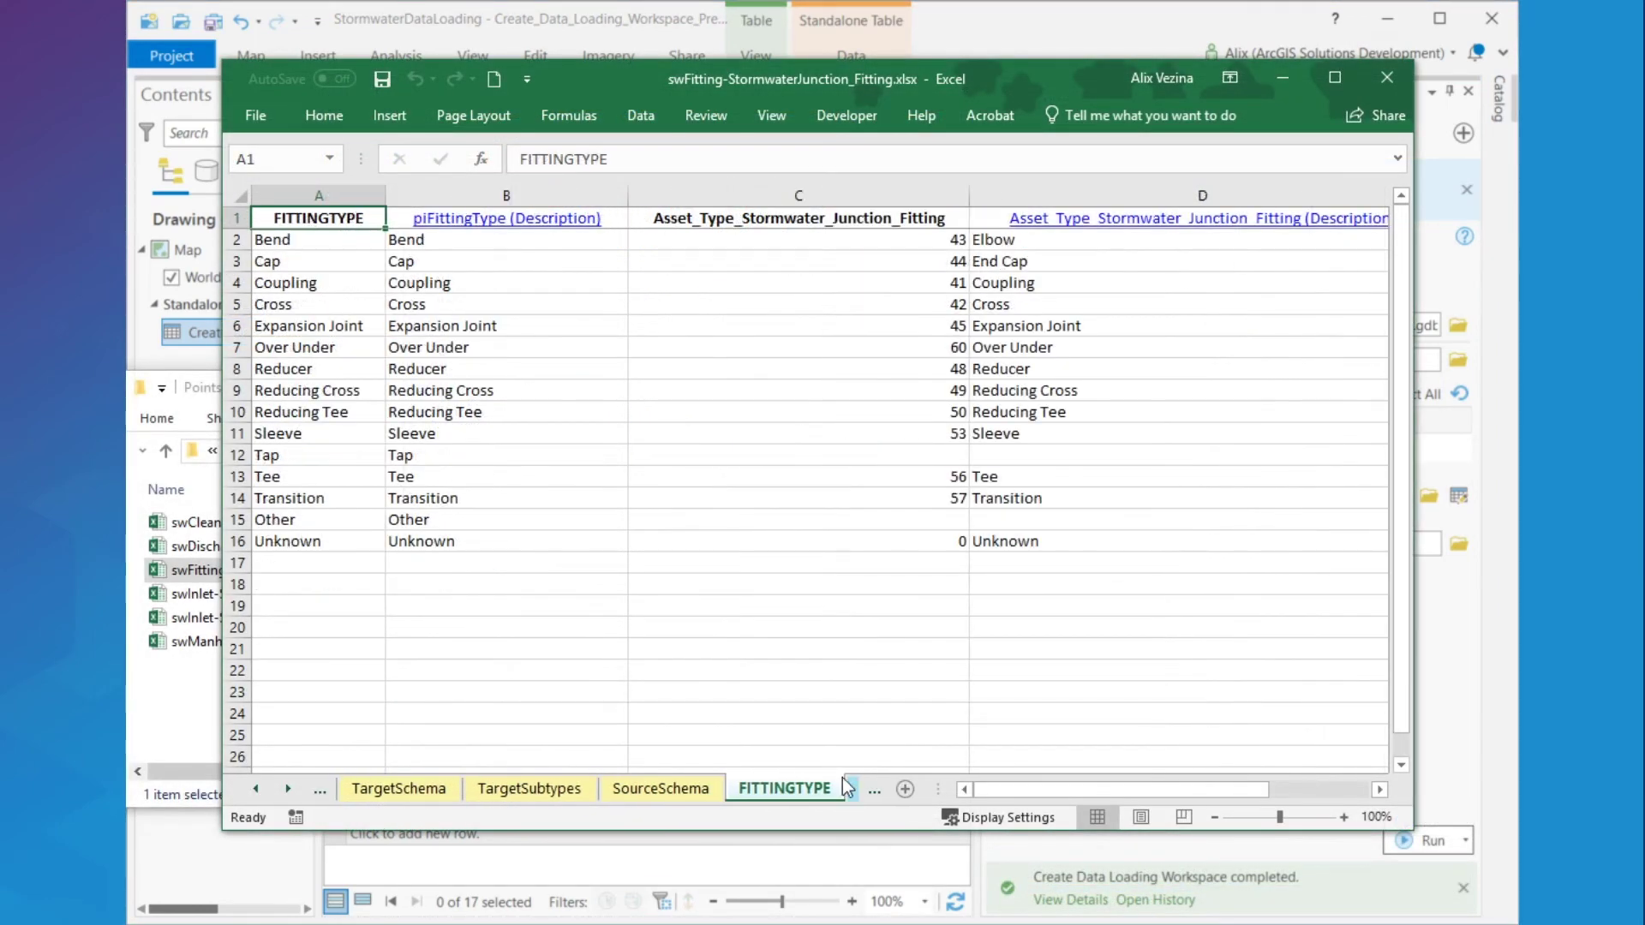
{"action": "left_click_drag", "start_coordinate": [307, 239], "coordinate": [1044, 248]}
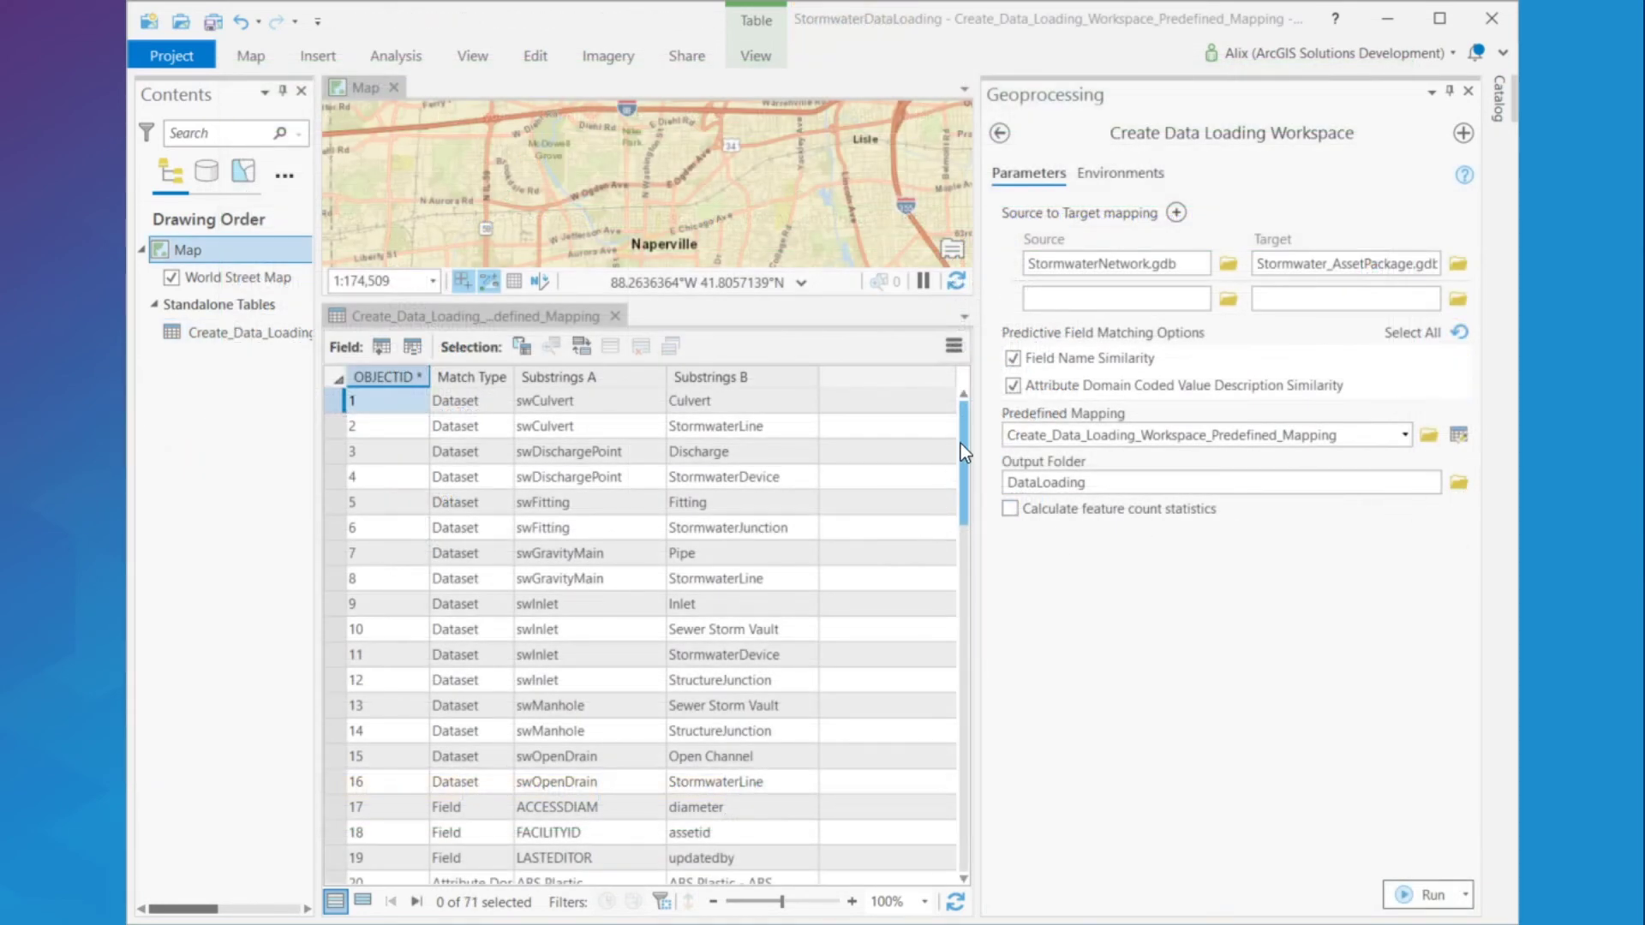
- Review the 71-row mapping table and run Create Data Loading Workspace again
{"action": "left_click_drag", "start_coordinate": [964, 438], "coordinate": [960, 805]}
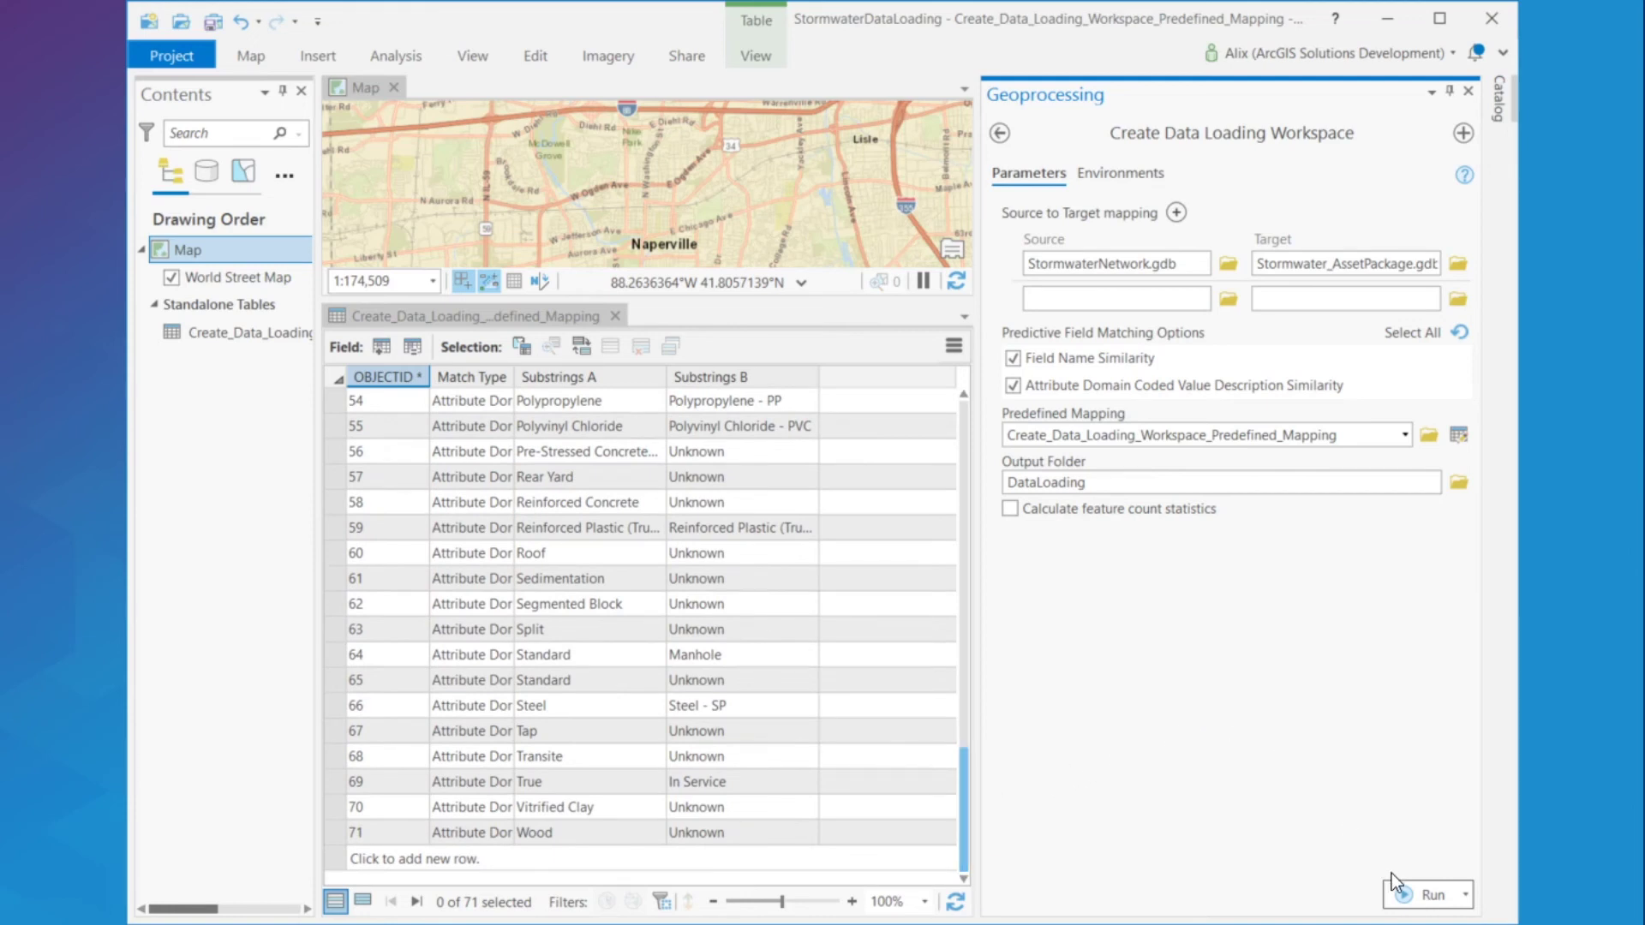
{"action": "left_click", "coordinate": [1422, 895]}
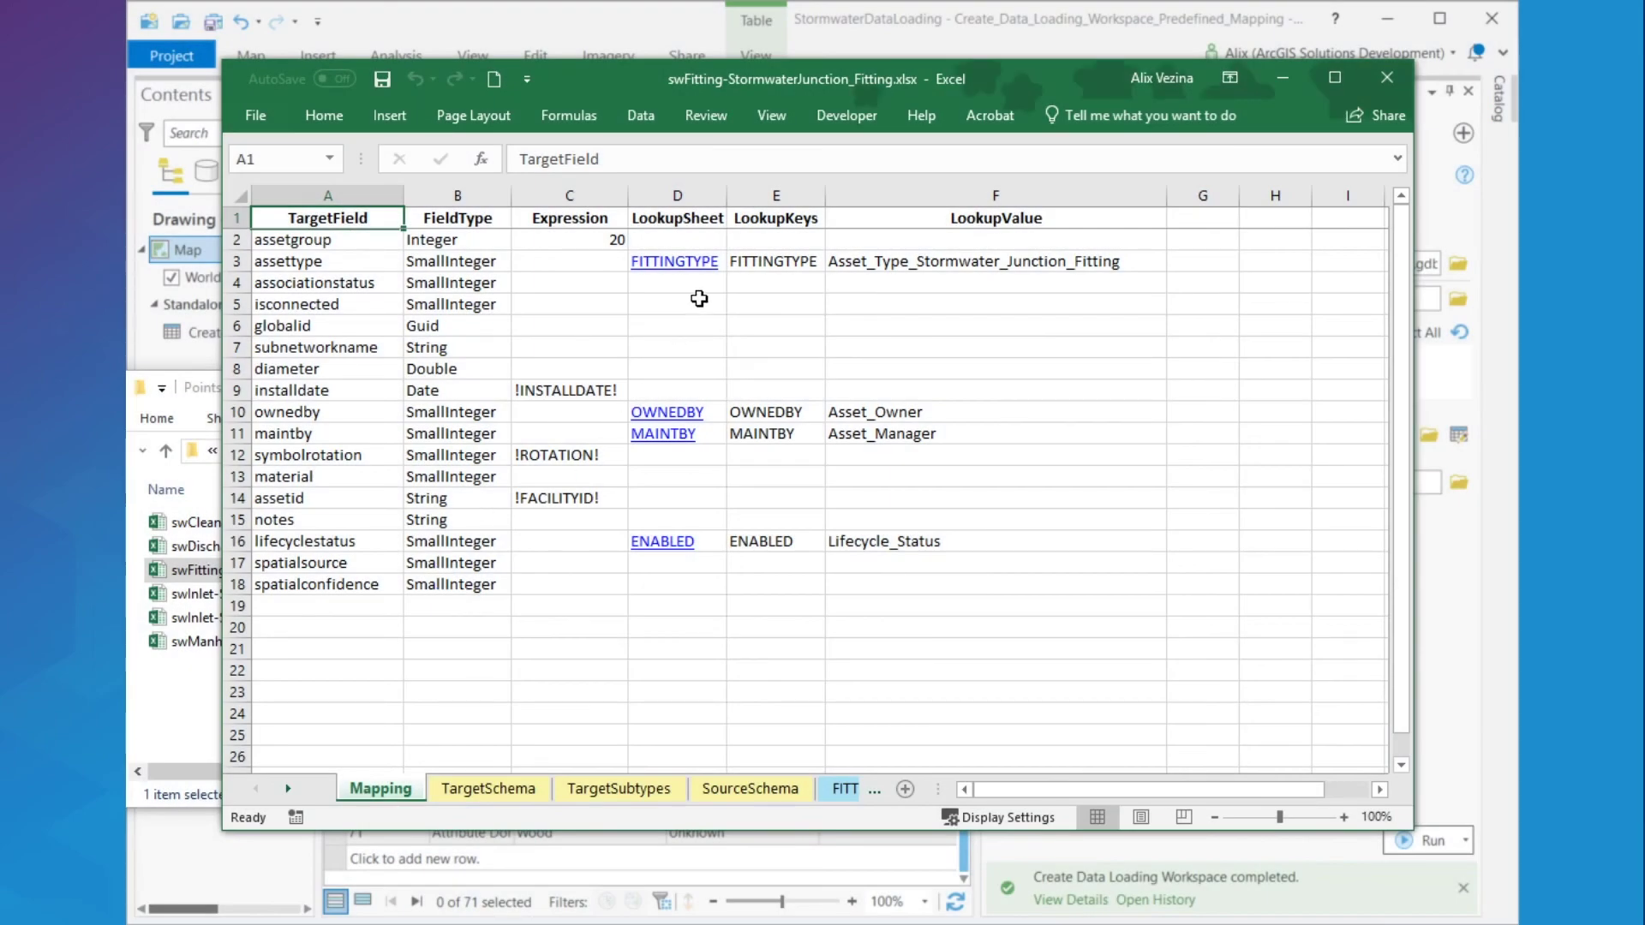
- Review the FITTINGTYPE lookup sheet in the new workspace's swFitting workbook
{"action": "left_click", "coordinate": [845, 789]}
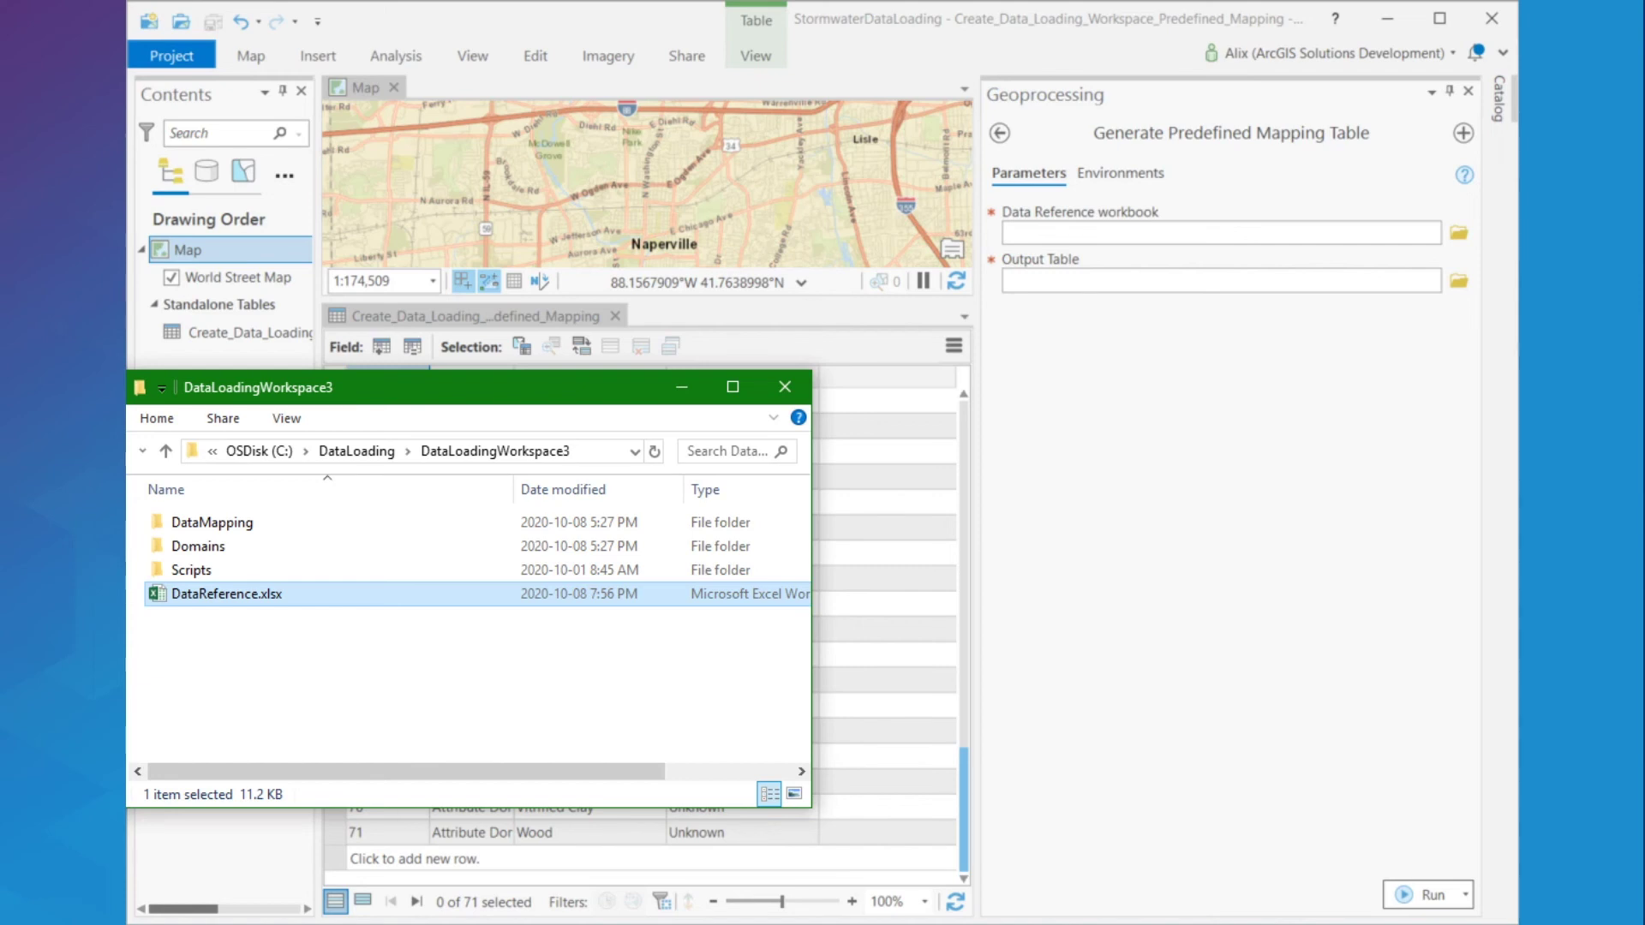
- Generate a predefined mapping table using DataReference.xlsx as the data reference workbook
{"action": "left_click_drag", "start_coordinate": [296, 600], "coordinate": [1197, 238]}
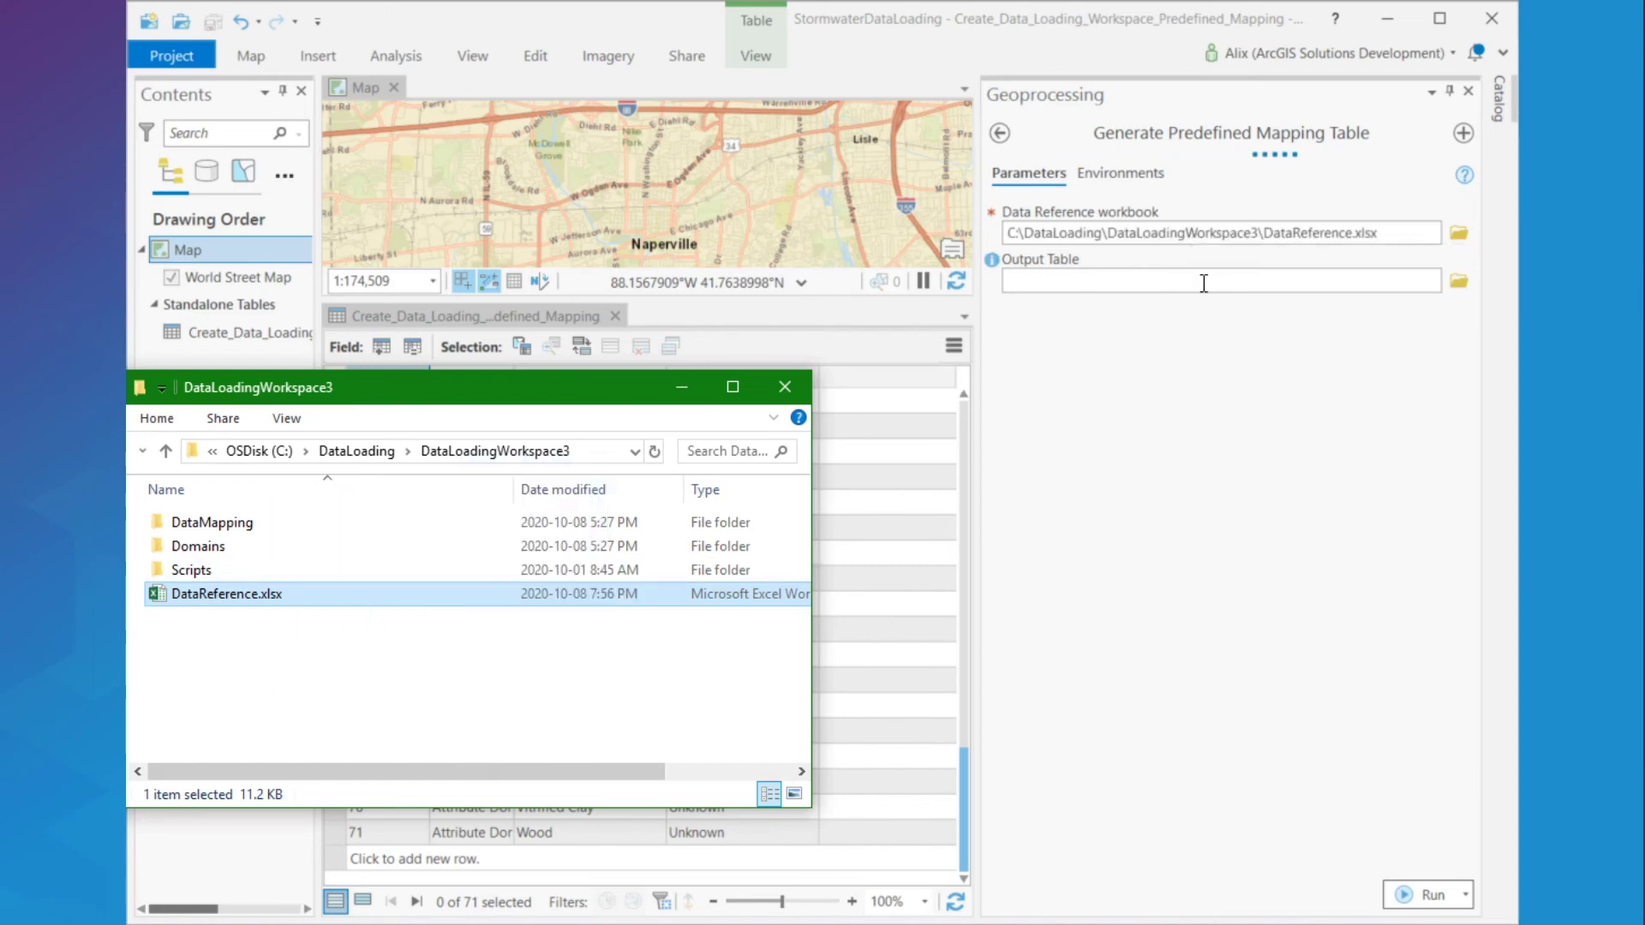
{"action": "left_click", "coordinate": [1405, 895]}
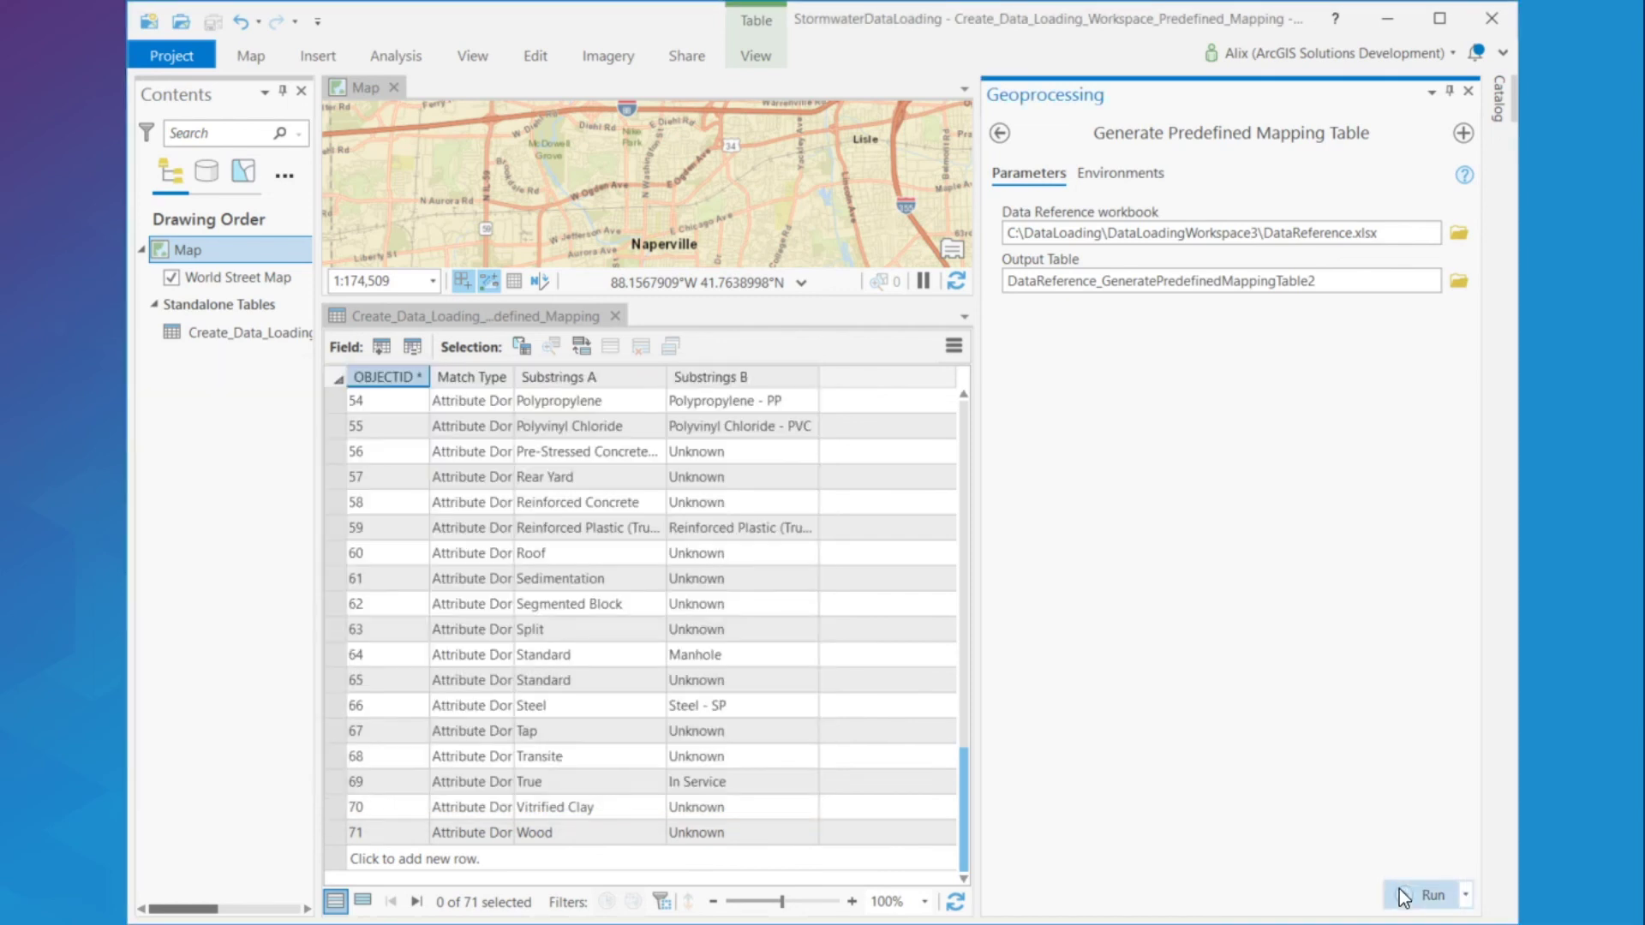
{"action": "left_click", "coordinate": [1405, 895]}
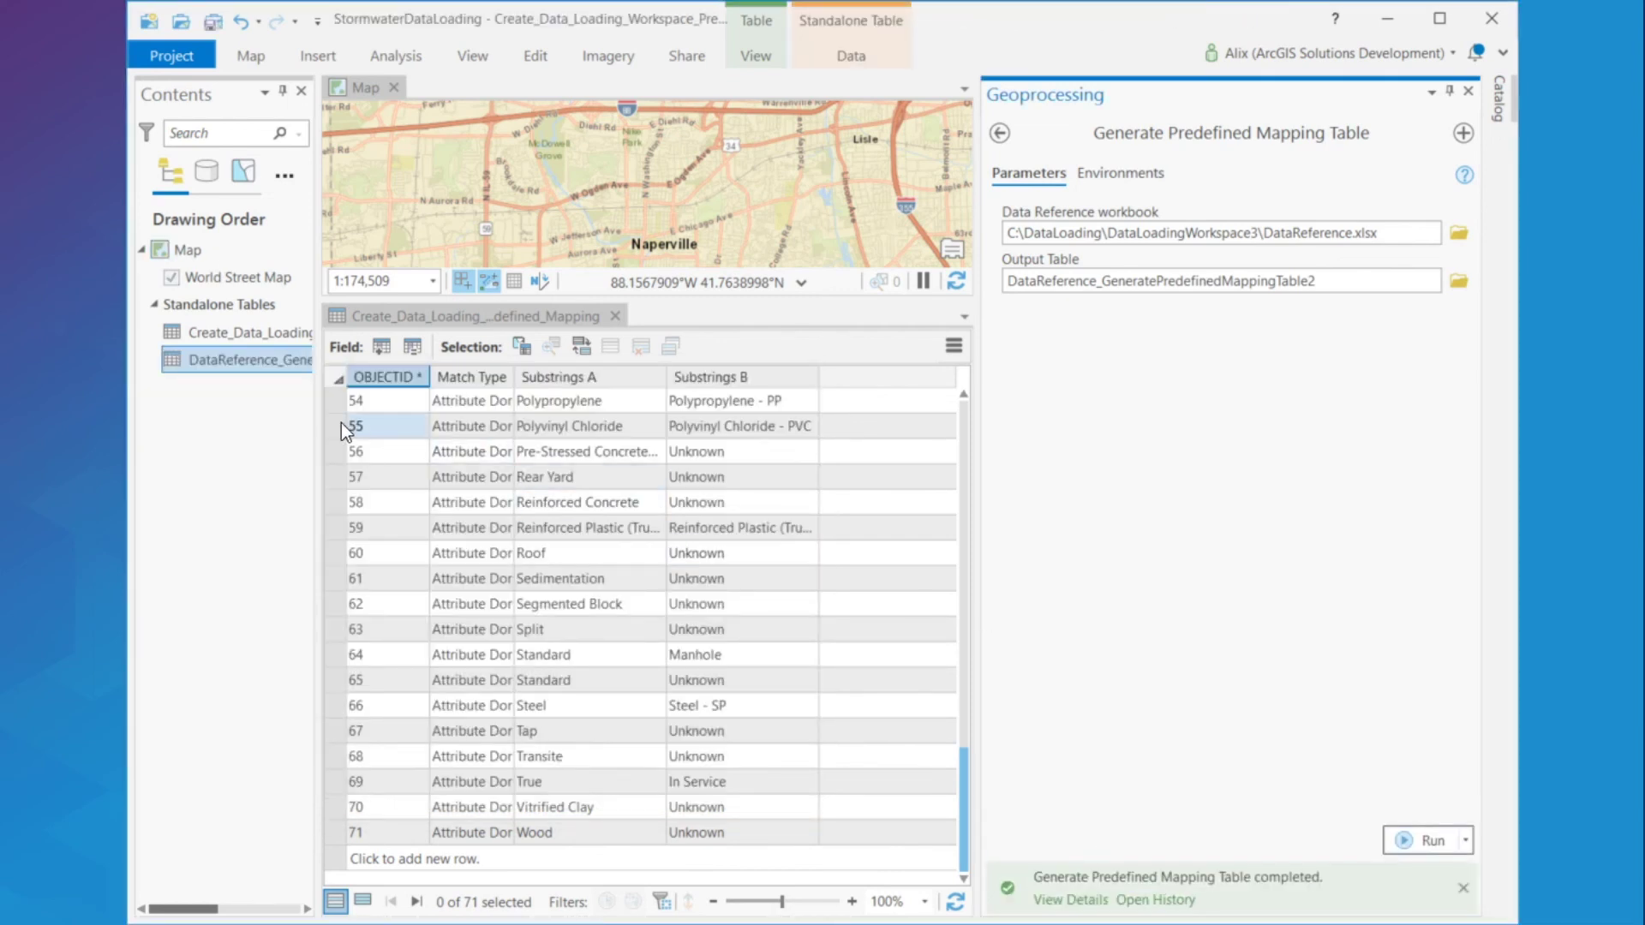
- Open the 86-row DataReference_GeneratePredefinedMappingTable2 as an attribute table
{"action": "left_click_drag", "start_coordinate": [317, 414], "coordinate": [540, 403]}
{"action": "right_click", "coordinate": [373, 355]}
{"action": "left_click", "coordinate": [429, 410]}
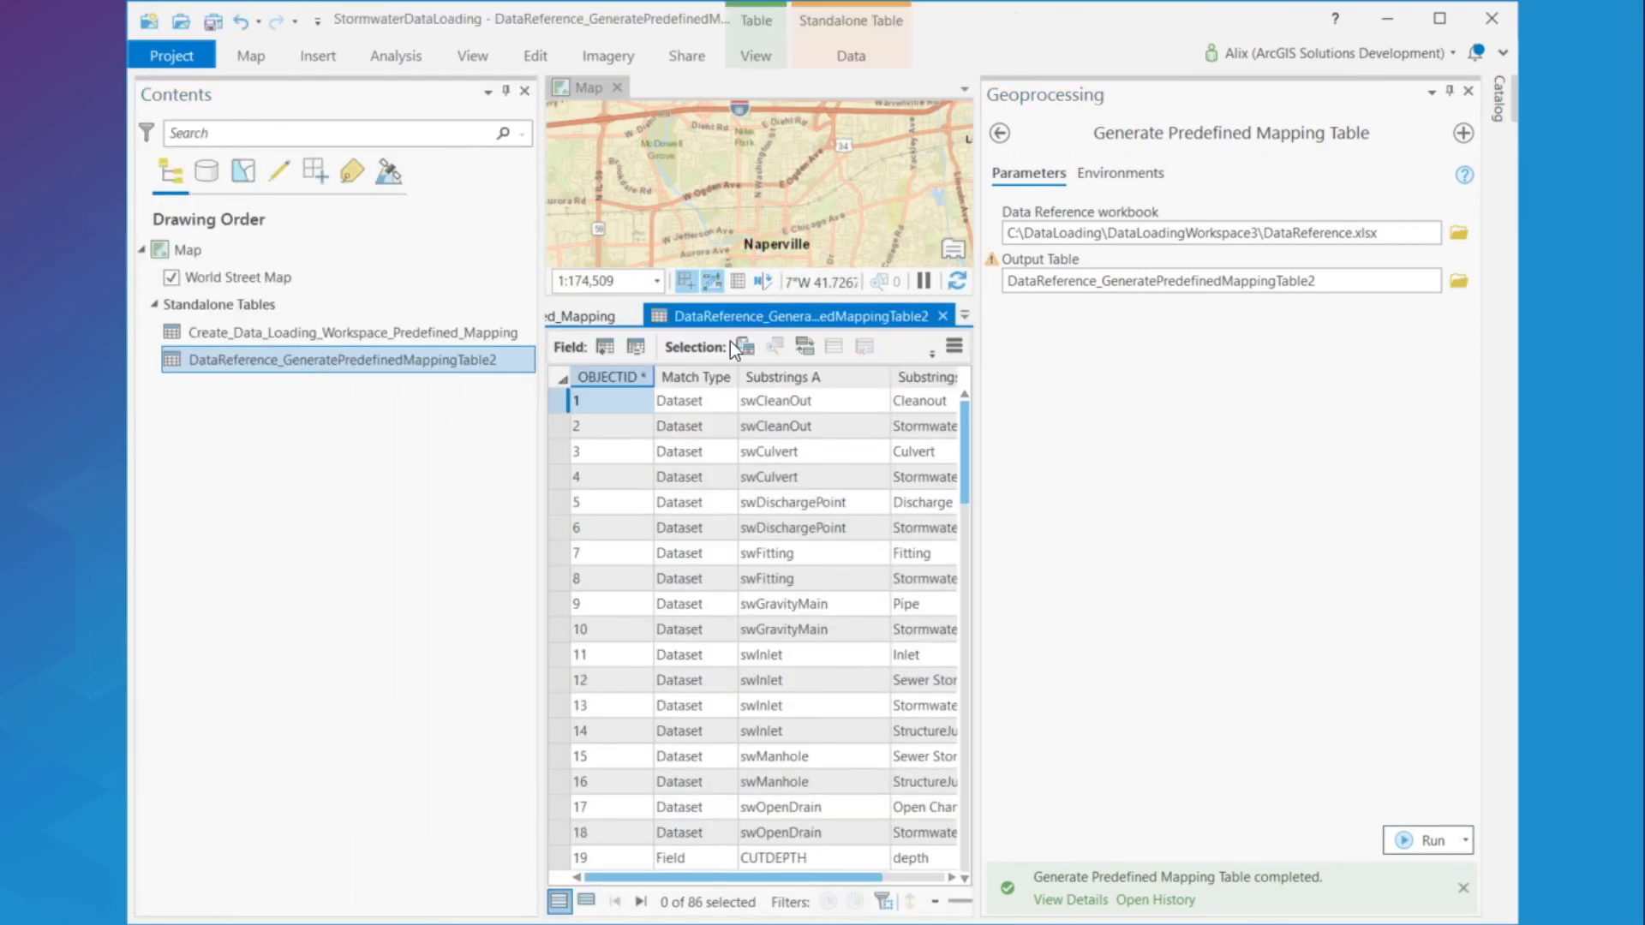
{"action": "left_click_drag", "start_coordinate": [989, 334], "coordinate": [1241, 330]}
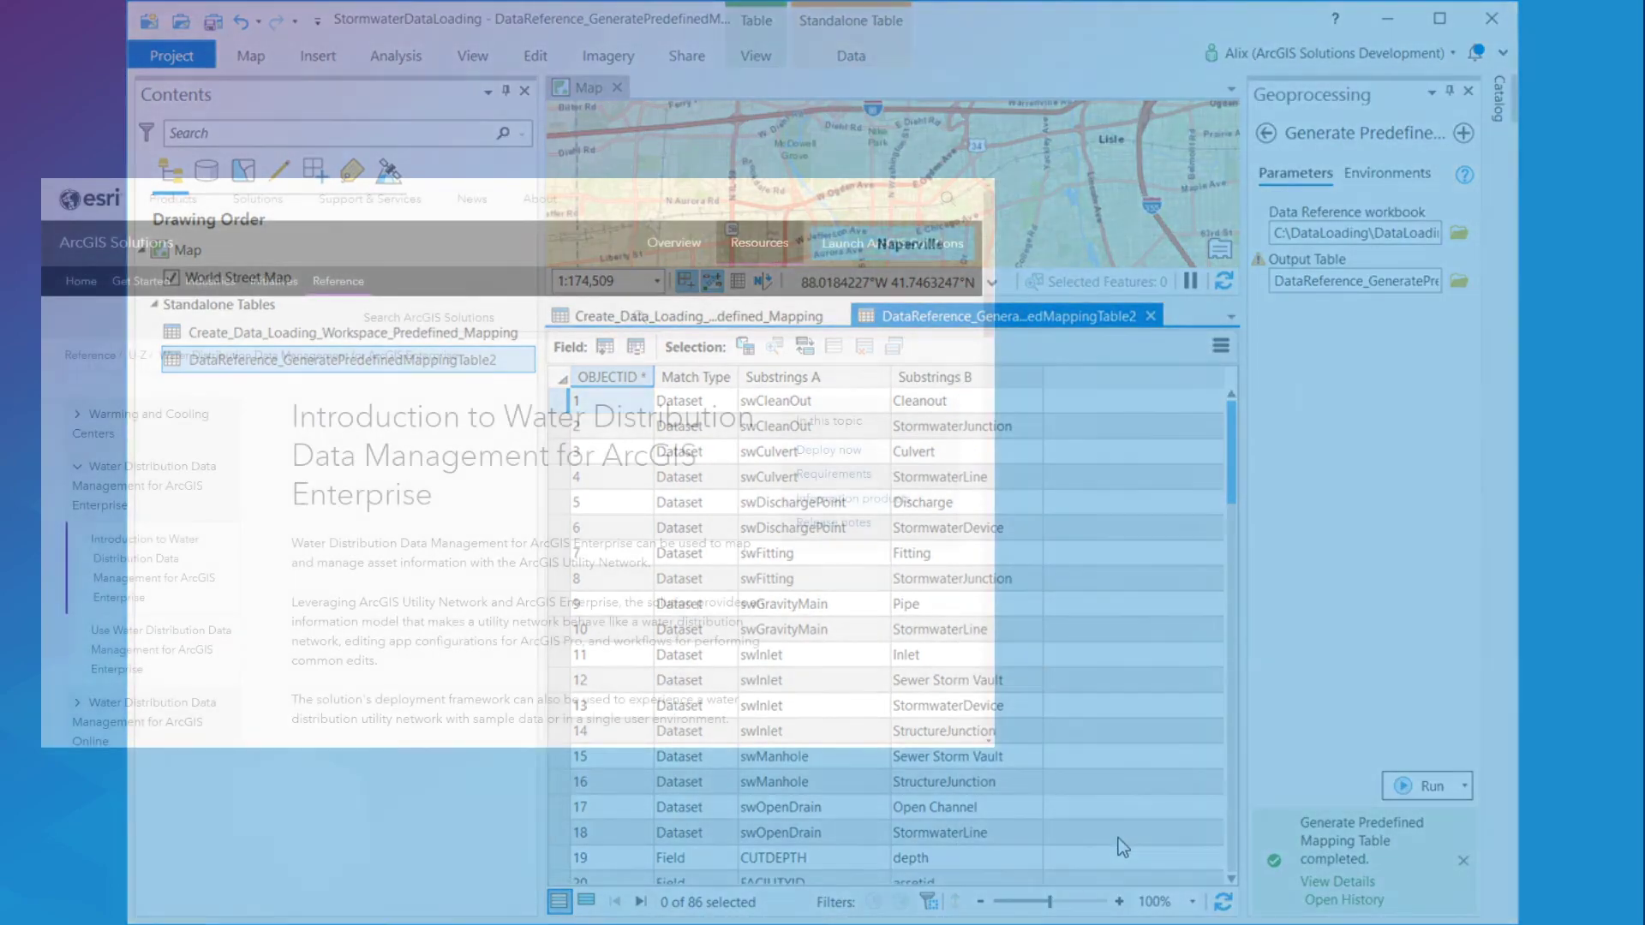